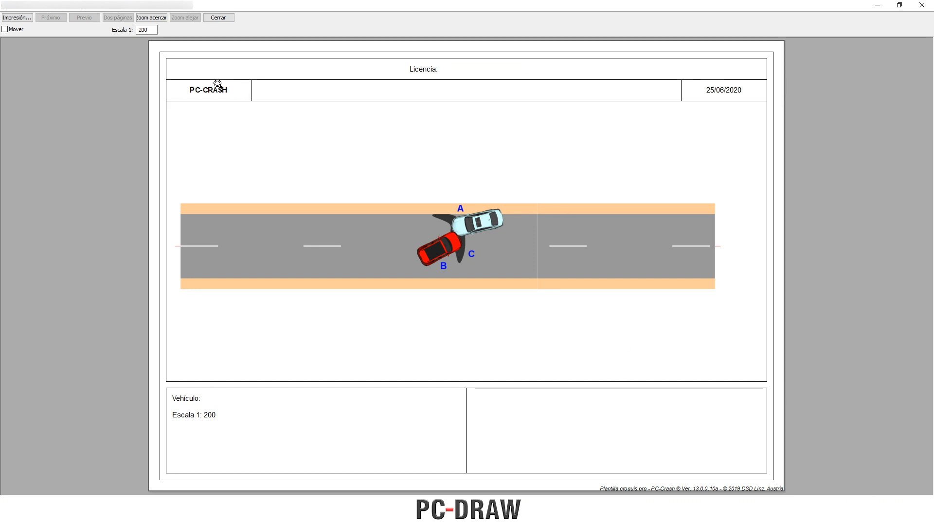
Close the print preview and turn off the speed scale, vehicles and standard templates in the print legend and template settings.
{"action": "left_click", "coordinate": [220, 18]}
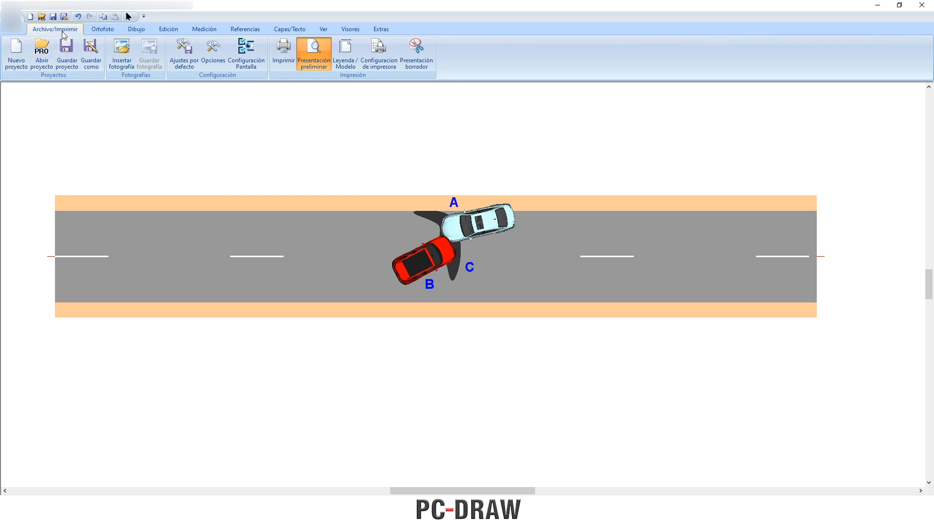
{"action": "left_click", "coordinate": [346, 47]}
{"action": "left_click_drag", "start_coordinate": [268, 138], "coordinate": [455, 156]}
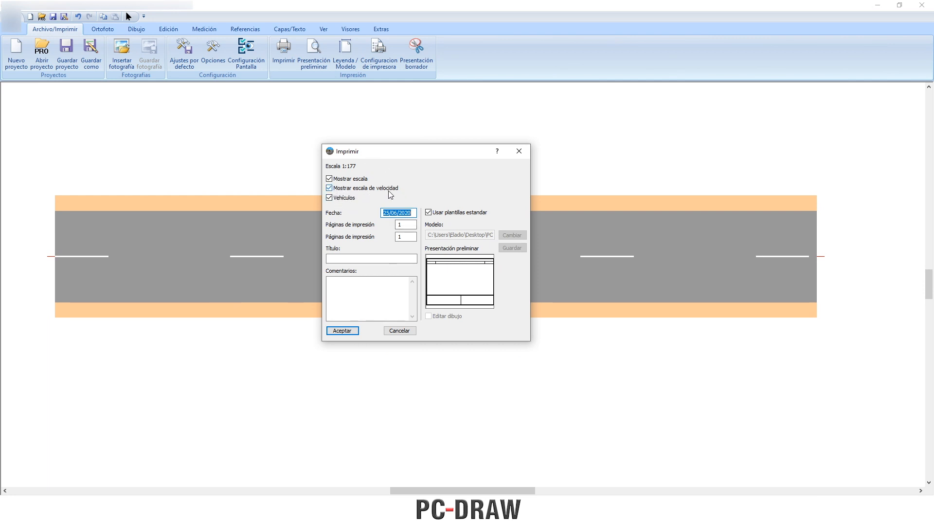
{"action": "left_click", "coordinate": [330, 189]}
{"action": "left_click", "coordinate": [429, 212]}
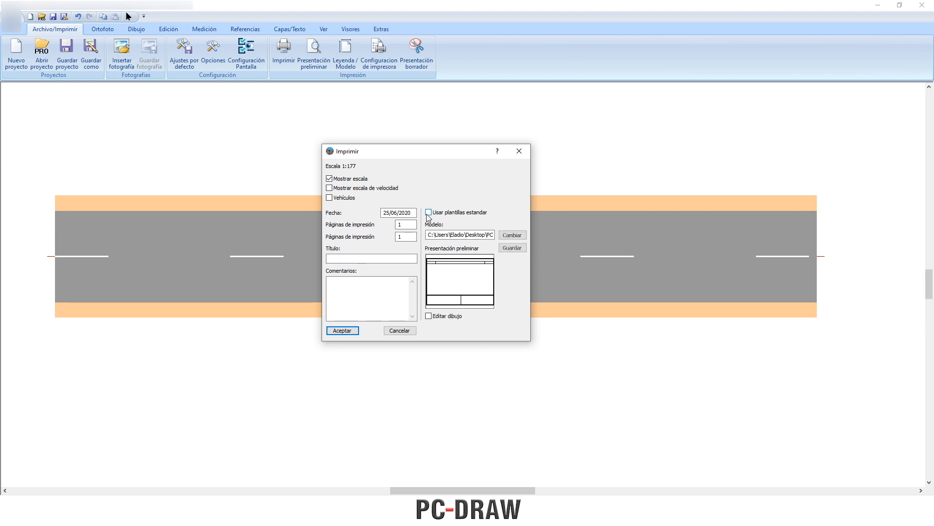
Enable drawing editing for the print template and move its settings dialog clear of the sheet frame.
{"action": "left_click", "coordinate": [429, 316]}
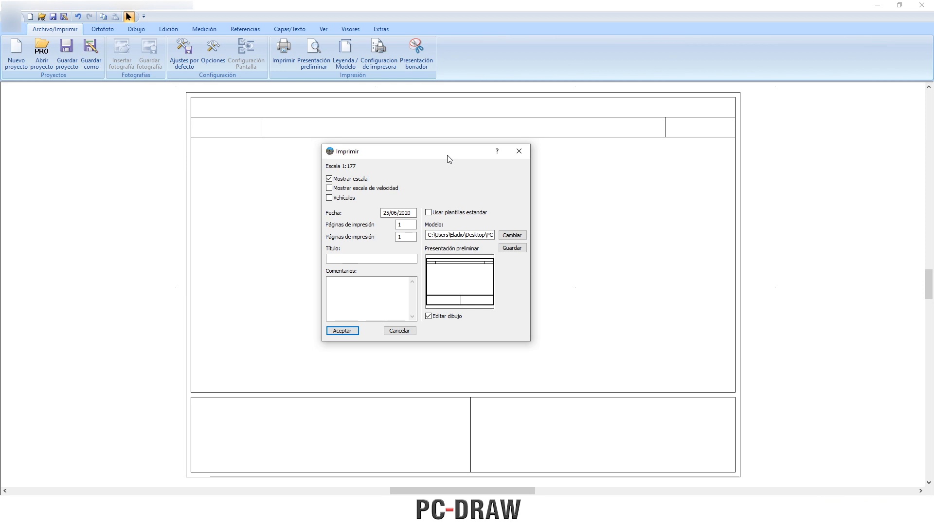
{"action": "left_click_drag", "start_coordinate": [448, 158], "coordinate": [134, 275]}
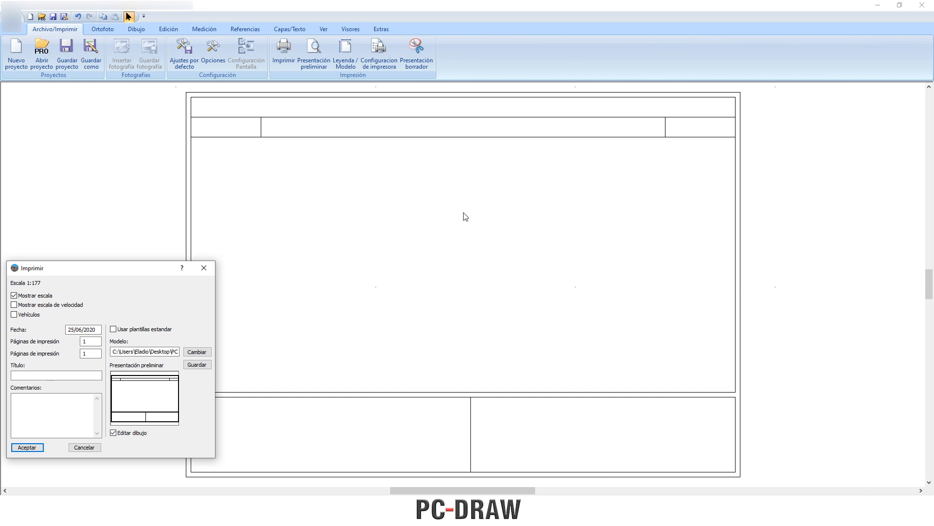
{"action": "scroll", "coordinate": [465, 216], "scroll_direction": "up", "scroll_amount": 1}
{"action": "mouse_move", "coordinate": [465, 217]}
{"action": "left_mouse_down"}
{"action": "mouse_move", "coordinate": [587, 221]}
{"action": "mouse_move", "coordinate": [518, 174]}
{"action": "mouse_move", "coordinate": [557, 246]}
{"action": "mouse_move", "coordinate": [636, 191]}
{"action": "mouse_move", "coordinate": [547, 203]}
{"action": "mouse_move", "coordinate": [617, 219]}
{"action": "mouse_move", "coordinate": [538, 211]}
{"action": "mouse_move", "coordinate": [581, 211]}
{"action": "left_mouse_up"}
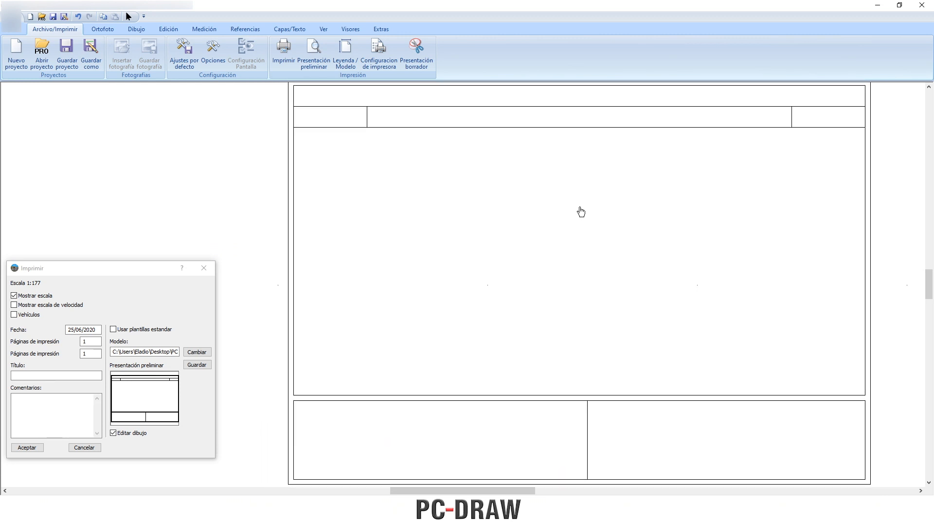
{"action": "key", "text": "Escape"}
{"action": "scroll", "coordinate": [566, 211], "scroll_direction": "down", "scroll_amount": 4}
{"action": "scroll", "coordinate": [563, 211], "scroll_direction": "up", "scroll_amount": 3}
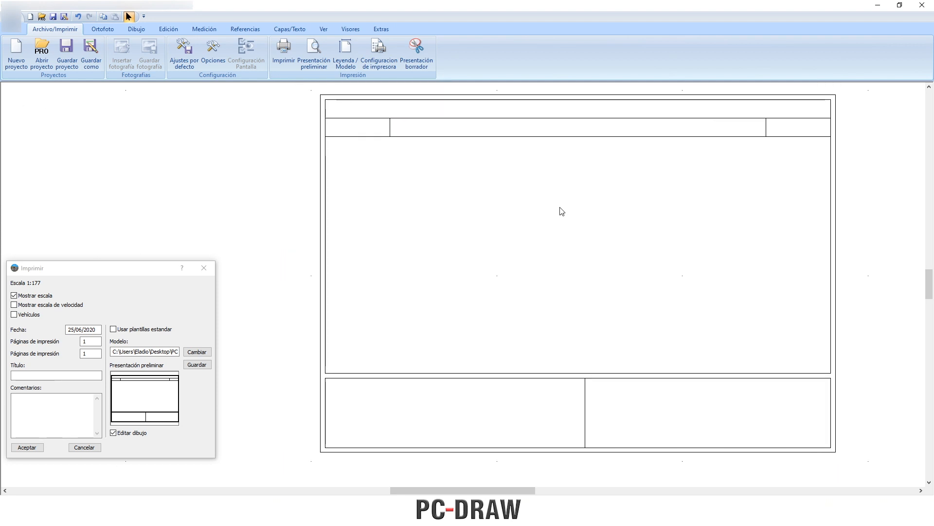
{"action": "scroll", "coordinate": [560, 207], "scroll_direction": "up", "scroll_amount": 2}
{"action": "mouse_move", "coordinate": [560, 208]}
{"action": "left_mouse_down"}
{"action": "mouse_move", "coordinate": [555, 219]}
{"action": "mouse_move", "coordinate": [558, 210]}
{"action": "mouse_move", "coordinate": [532, 210]}
{"action": "mouse_move", "coordinate": [545, 215]}
{"action": "left_mouse_up"}
{"action": "scroll", "coordinate": [556, 210], "scroll_direction": "down", "scroll_amount": 1}
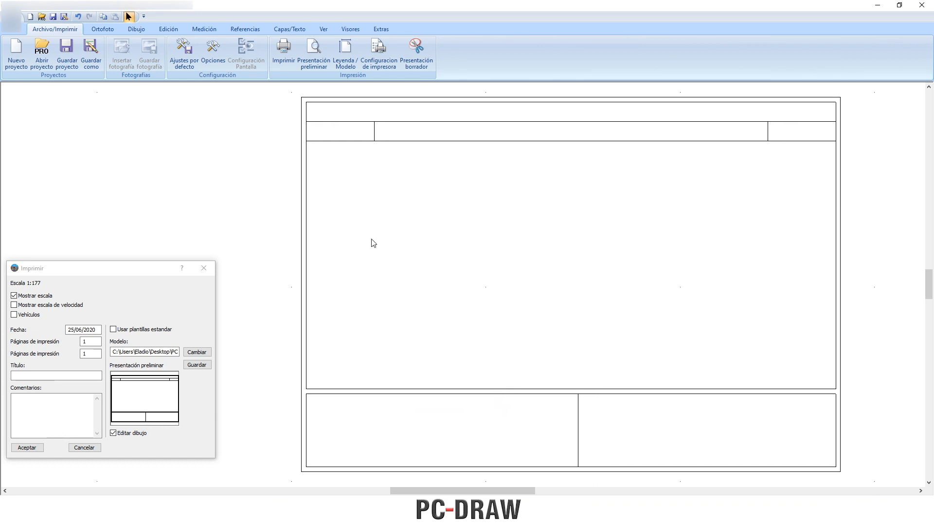
Delete the full-width box at the top of the template and the left cell of the header row below it.
{"action": "left_click", "coordinate": [129, 18]}
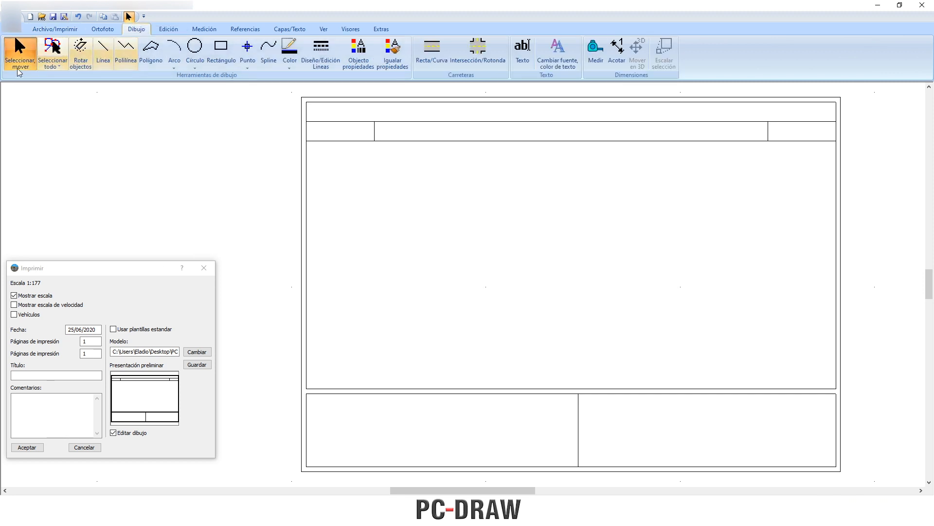
{"action": "left_click", "coordinate": [462, 107]}
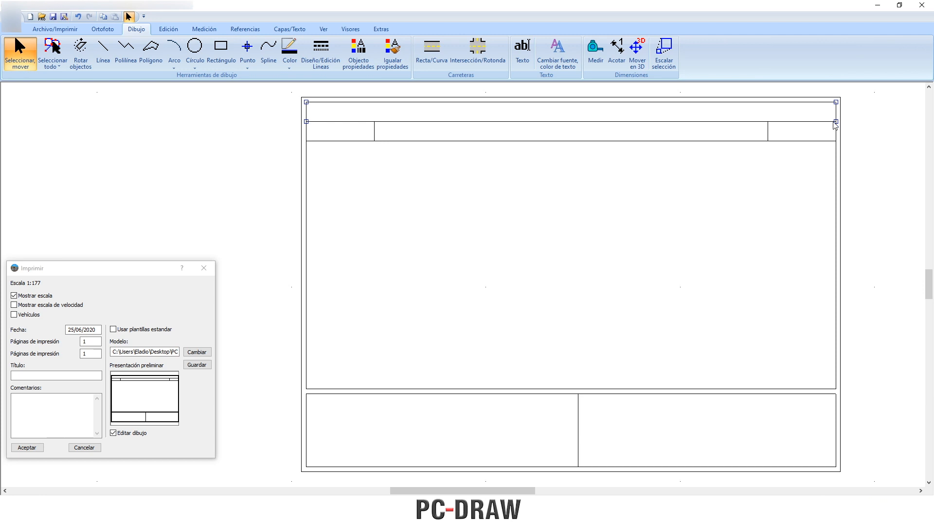
{"action": "left_click", "coordinate": [486, 203]}
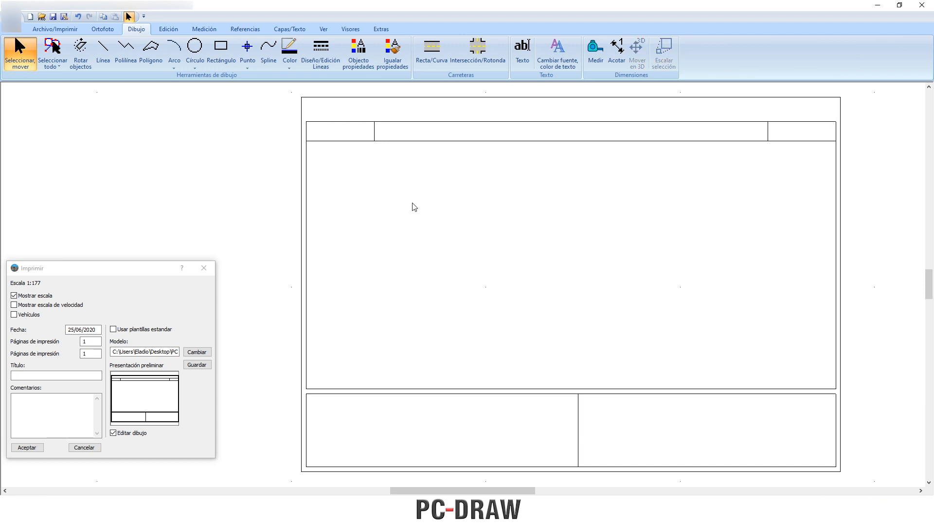
{"action": "left_click", "coordinate": [364, 122]}
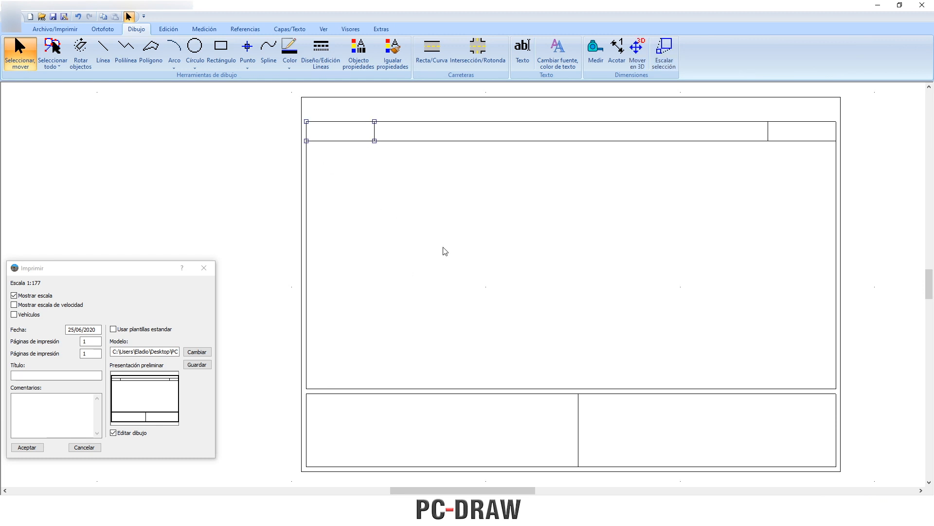
{"action": "key", "text": "Delete"}
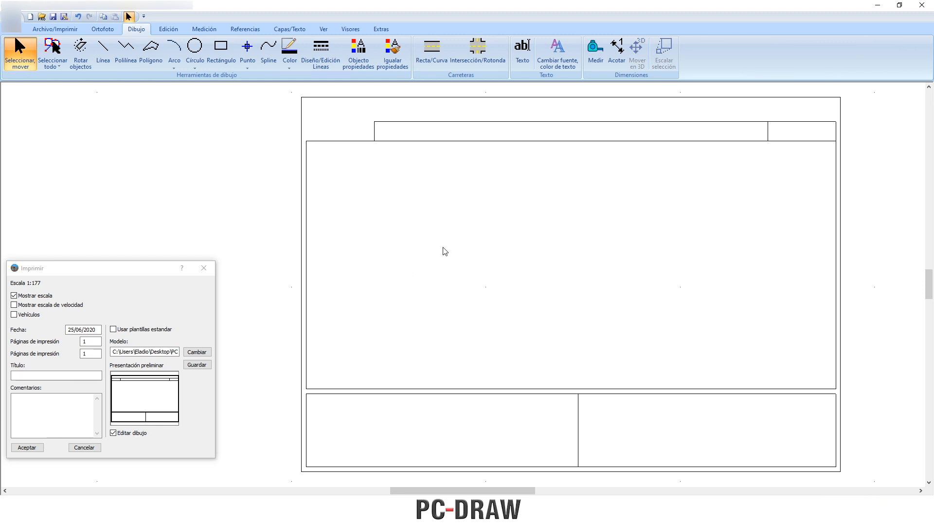
Move the header row's right cell outside the sheet frame, beside its lower-right corner.
{"action": "left_click", "coordinate": [798, 127]}
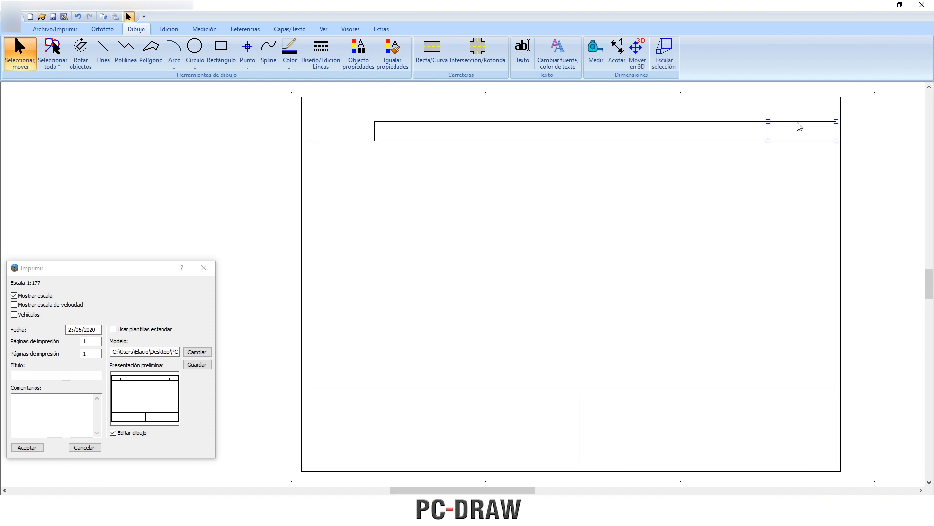
{"action": "mouse_move", "coordinate": [799, 127]}
{"action": "left_mouse_down"}
{"action": "mouse_move", "coordinate": [832, 252]}
{"action": "mouse_move", "coordinate": [739, 212]}
{"action": "mouse_move", "coordinate": [761, 200]}
{"action": "mouse_move", "coordinate": [757, 176]}
{"action": "left_mouse_up"}
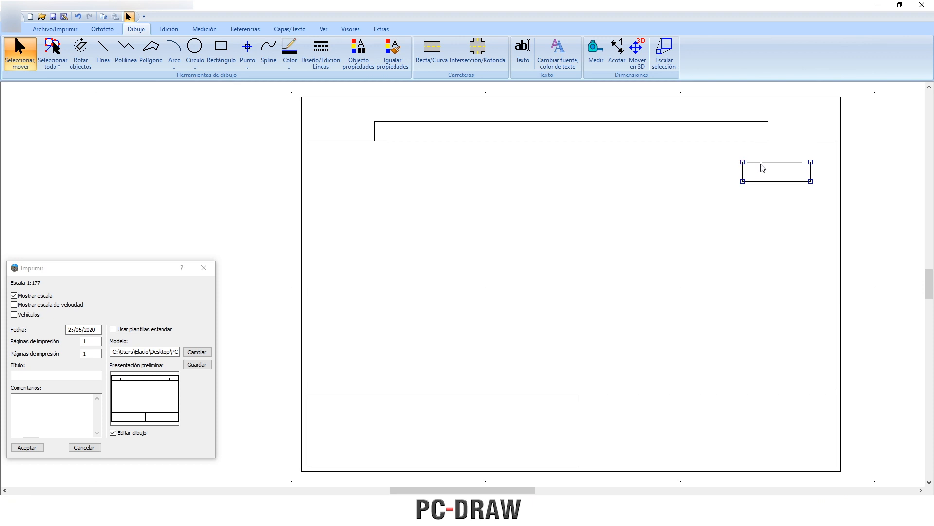
{"action": "left_click_drag", "start_coordinate": [772, 166], "coordinate": [861, 432]}
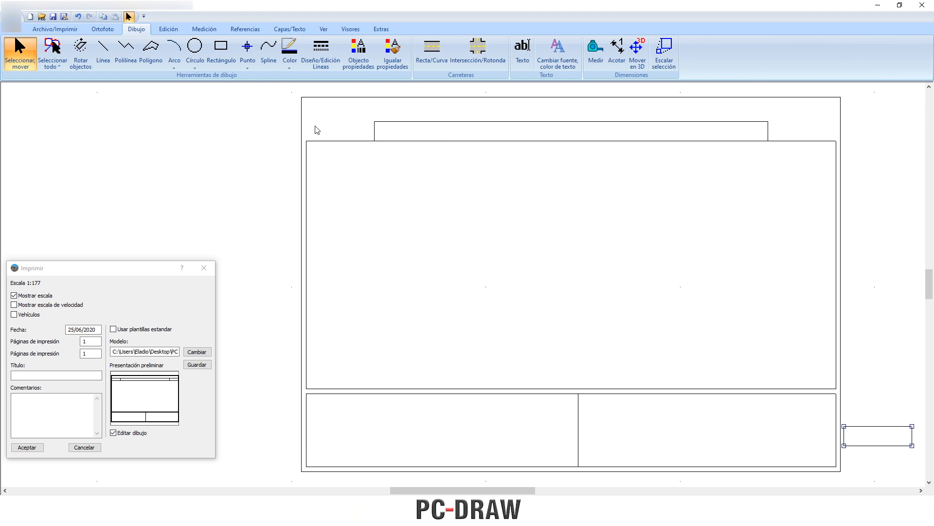
Set the width (Ancho) of the central header box to 0.02 m in its object properties.
{"action": "left_click", "coordinate": [434, 126]}
{"action": "double_click", "coordinate": [421, 126]}
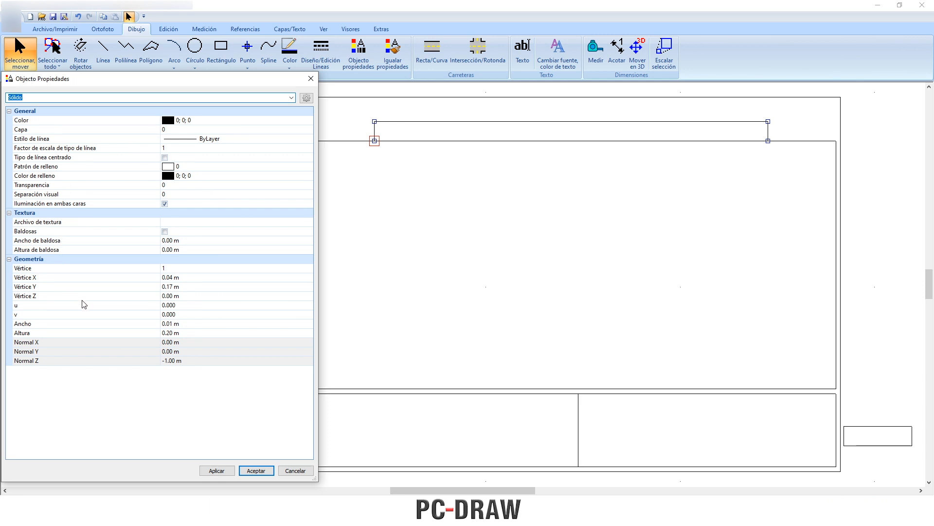
{"action": "left_click", "coordinate": [257, 470]}
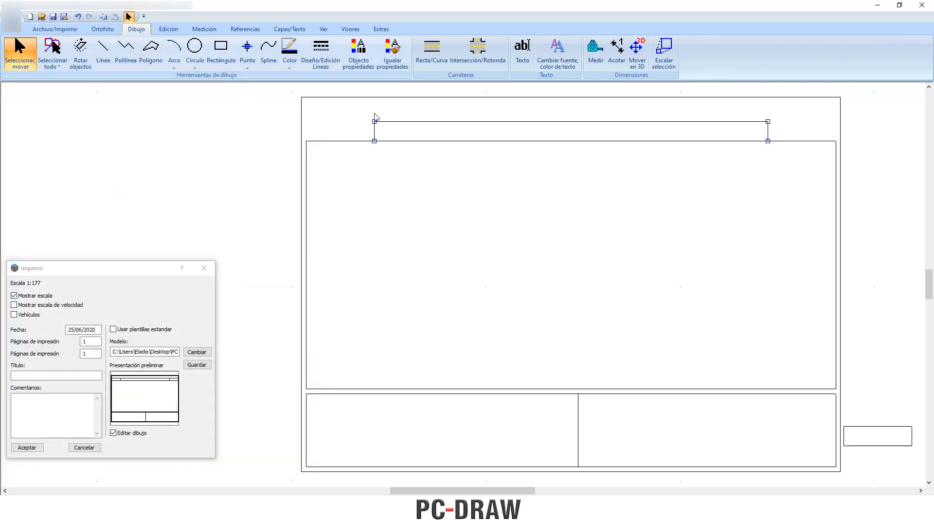
{"action": "left_click", "coordinate": [359, 54]}
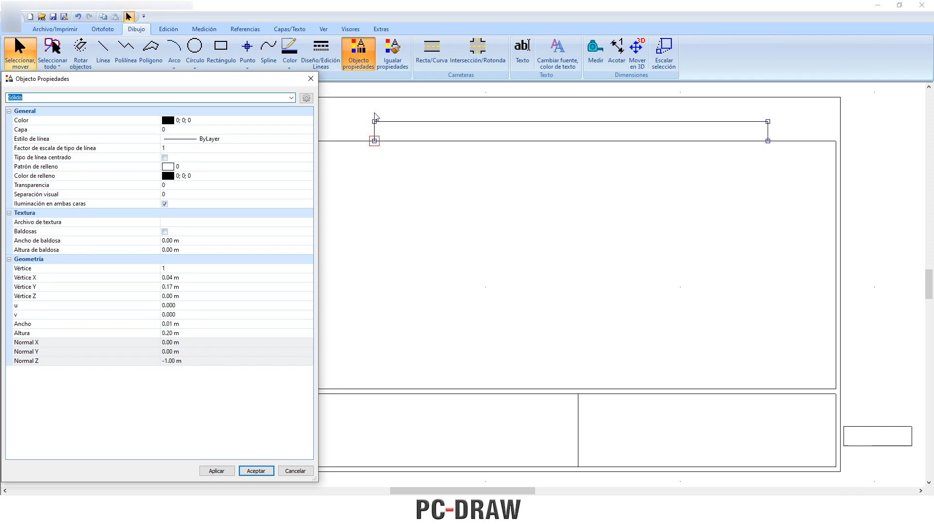
{"action": "left_click", "coordinate": [170, 324]}
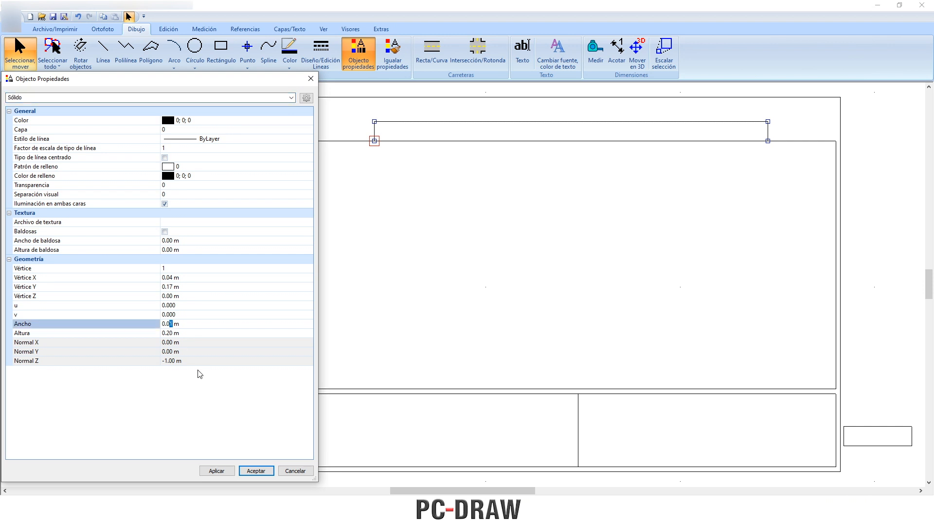
{"action": "left_click", "coordinate": [225, 471]}
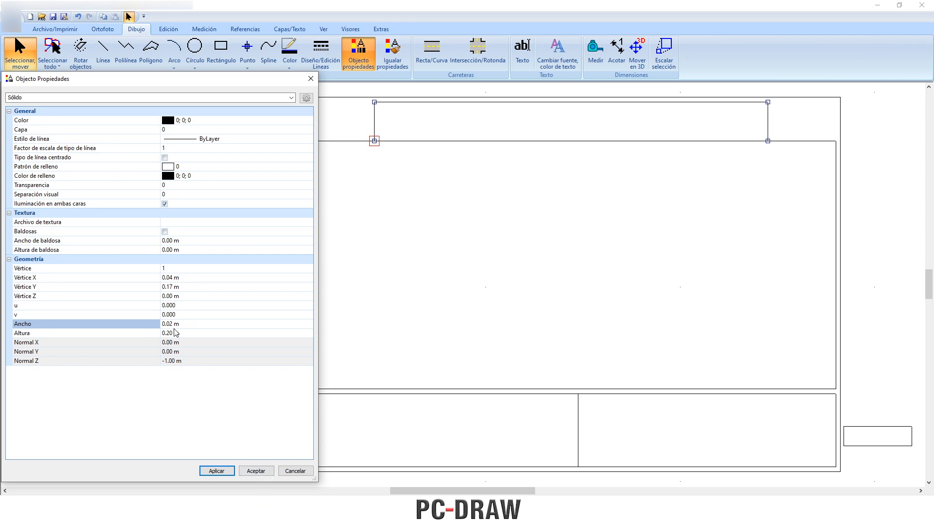
{"action": "left_click", "coordinate": [257, 470]}
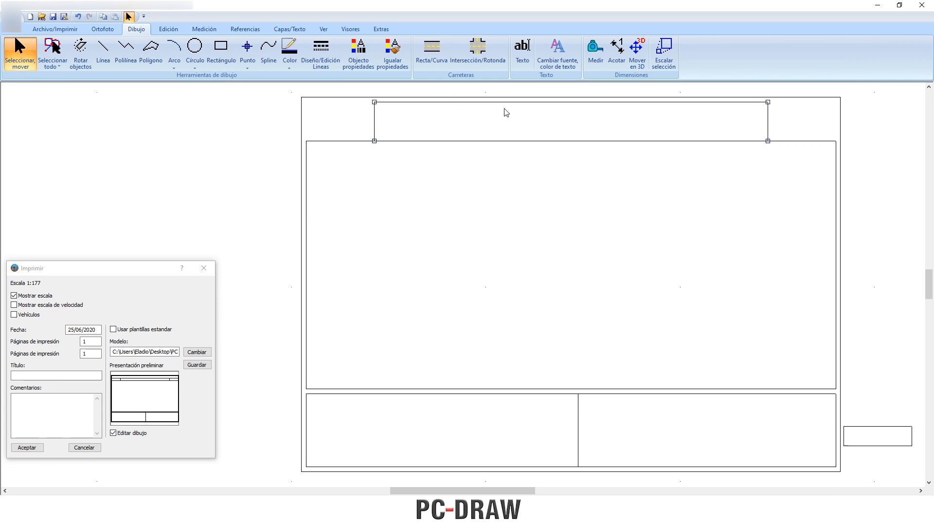
Start the Rectangle tool for the gap left of the central header box and turn off object snapping in the drawing parameters.
{"action": "scroll", "coordinate": [504, 110], "scroll_direction": "up", "scroll_amount": 2}
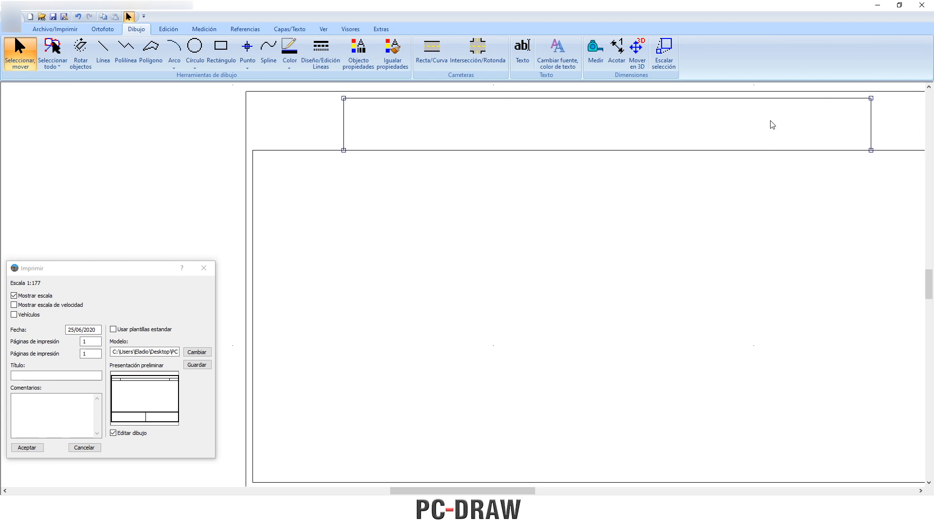
{"action": "scroll", "coordinate": [458, 245], "scroll_direction": "up", "scroll_amount": 3}
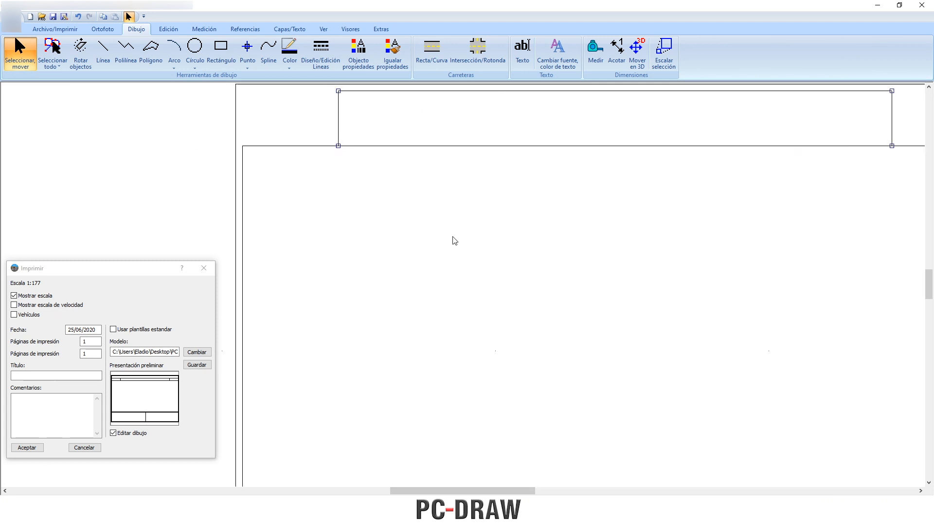
{"action": "scroll", "coordinate": [407, 310], "scroll_direction": "up", "scroll_amount": 3}
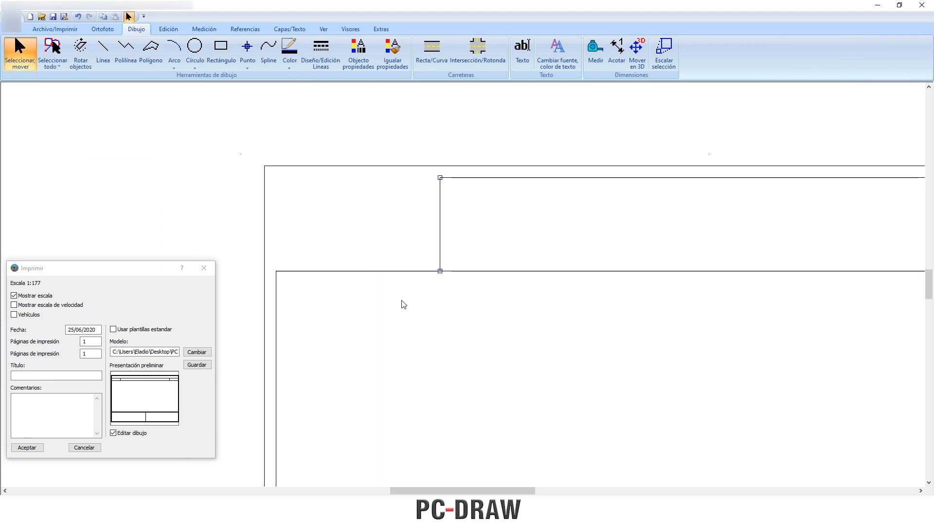
{"action": "left_click_drag", "start_coordinate": [407, 310], "coordinate": [509, 347]}
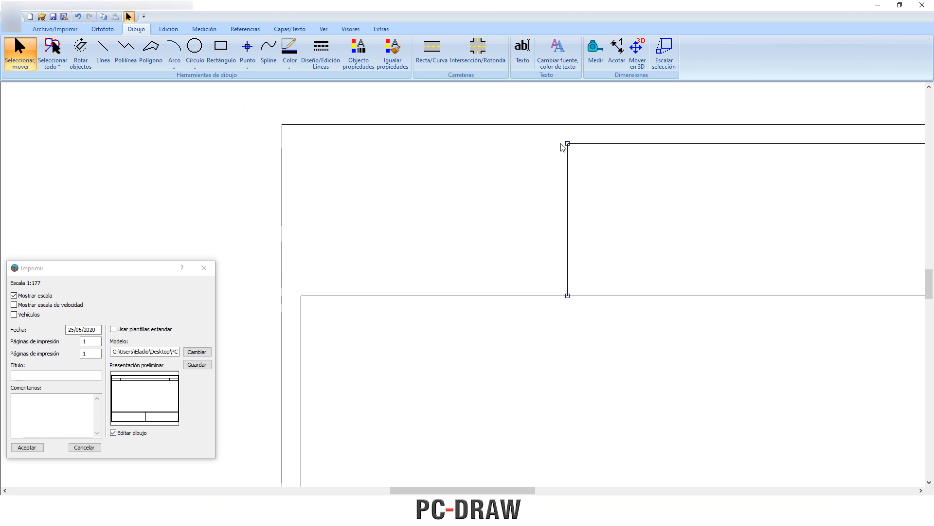
{"action": "left_click", "coordinate": [221, 49]}
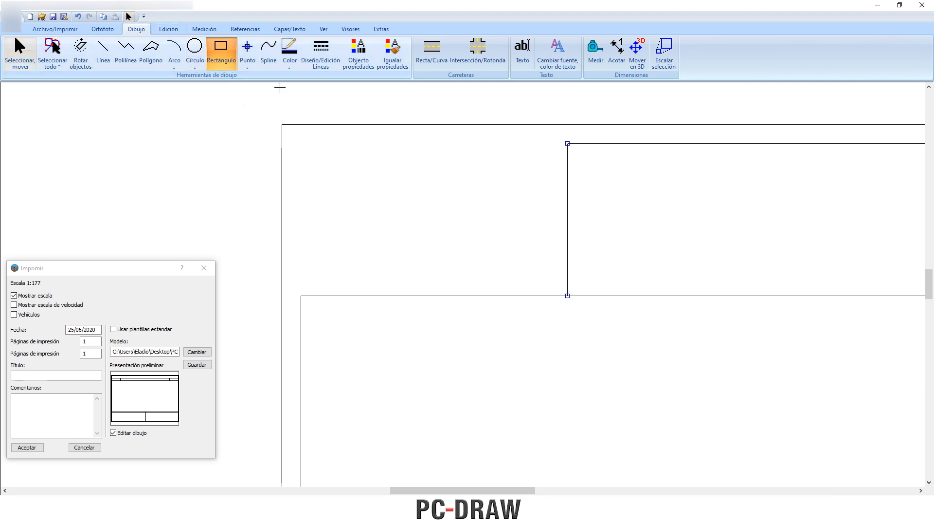
{"action": "scroll", "coordinate": [501, 177], "scroll_direction": "up", "scroll_amount": 3}
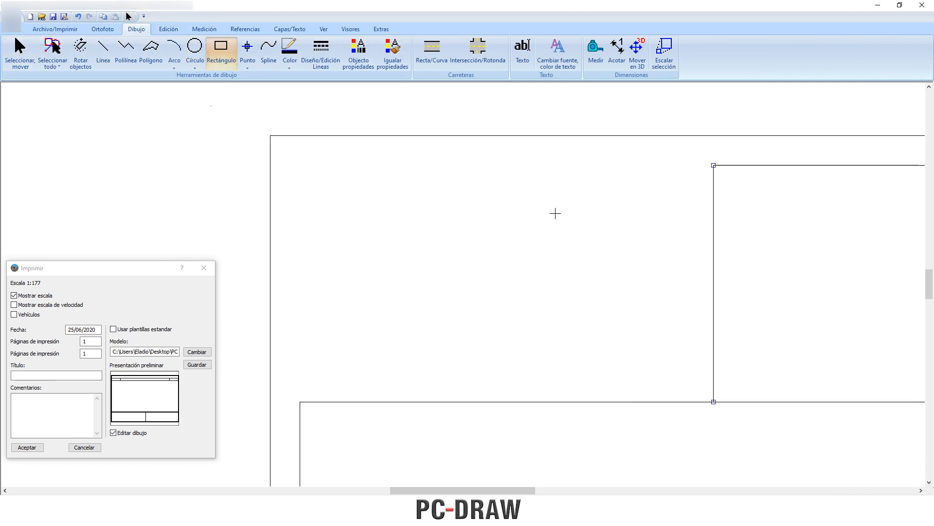
{"action": "scroll", "coordinate": [552, 242], "scroll_direction": "up", "scroll_amount": 1}
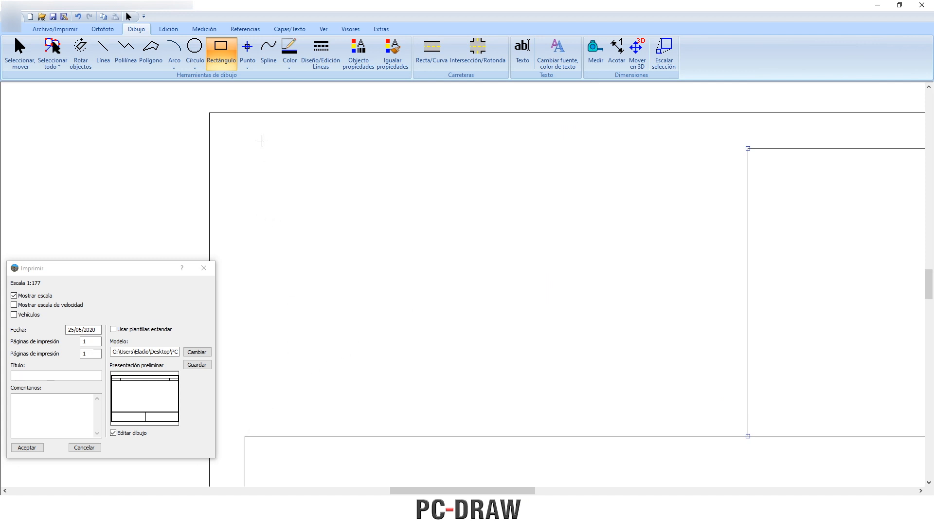
{"action": "left_click", "coordinate": [254, 30]}
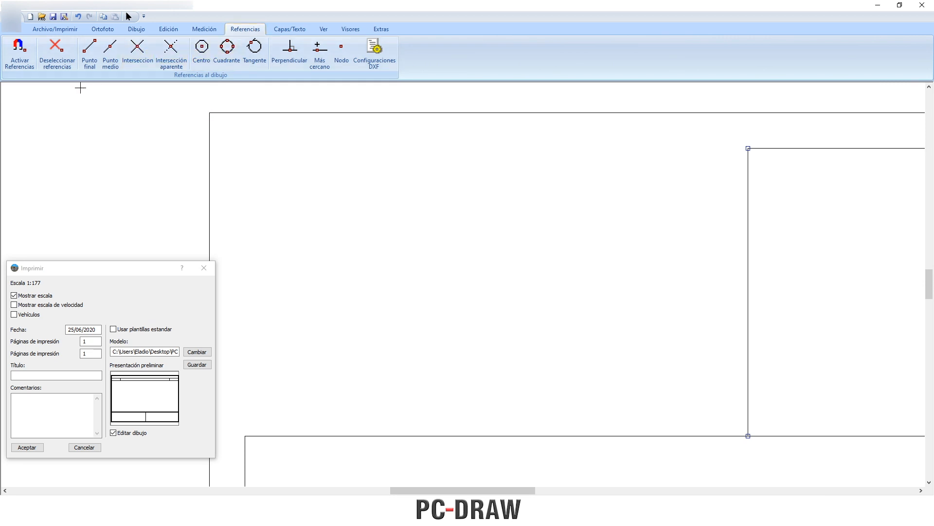
{"action": "left_click", "coordinate": [20, 50]}
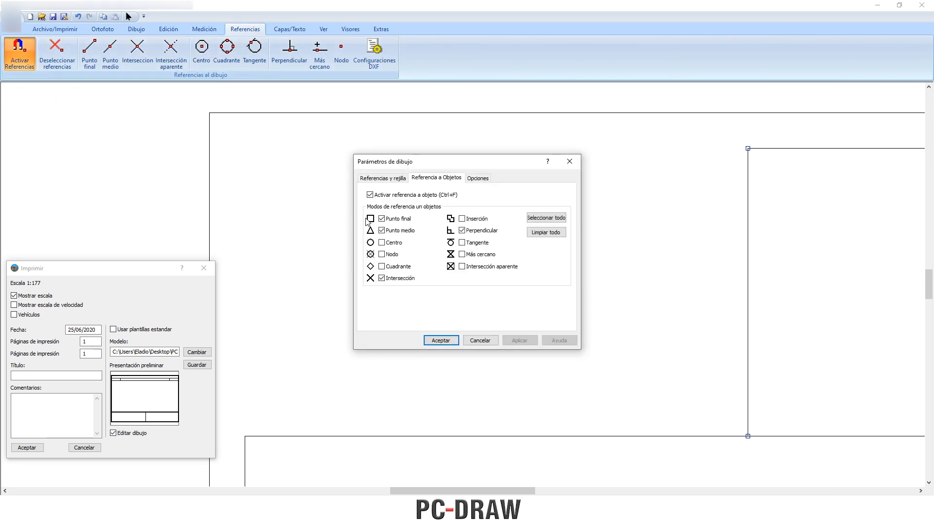
{"action": "left_click", "coordinate": [370, 195]}
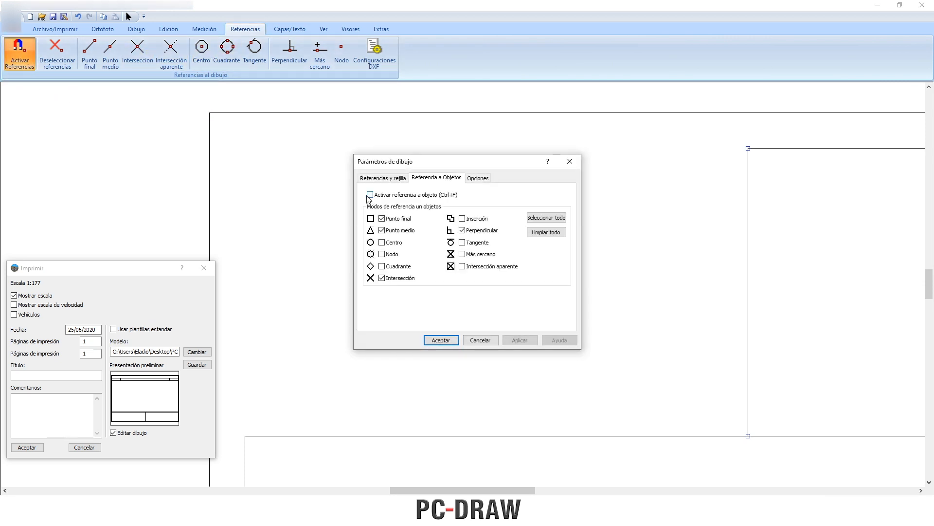
{"action": "left_click", "coordinate": [441, 340]}
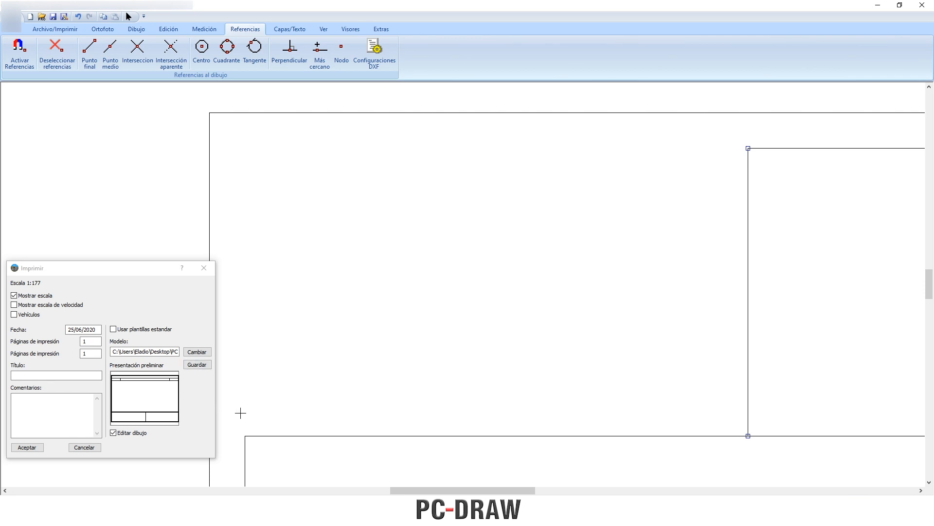
Draw a rectangle from the main drawing box's upper-left corner to the central header box's upper-left corner.
{"action": "left_click", "coordinate": [129, 30]}
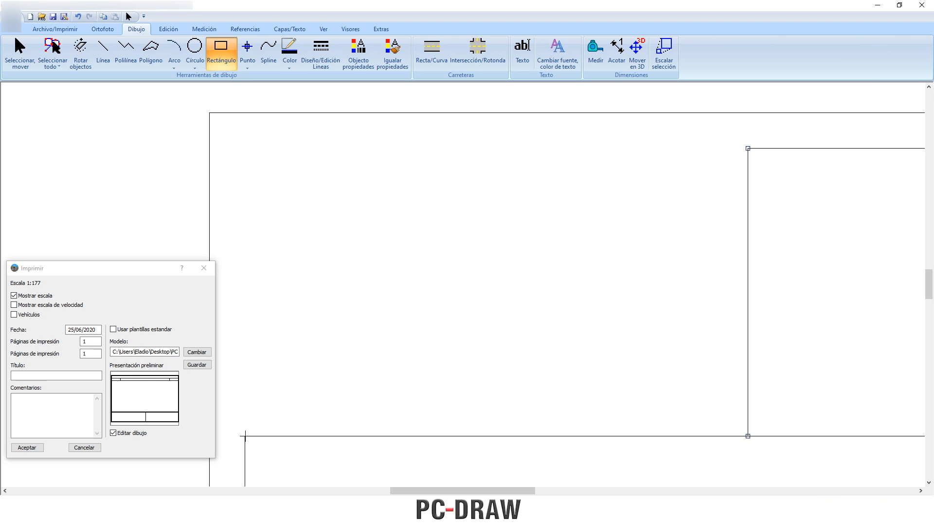
{"action": "left_click_drag", "start_coordinate": [245, 435], "coordinate": [748, 147]}
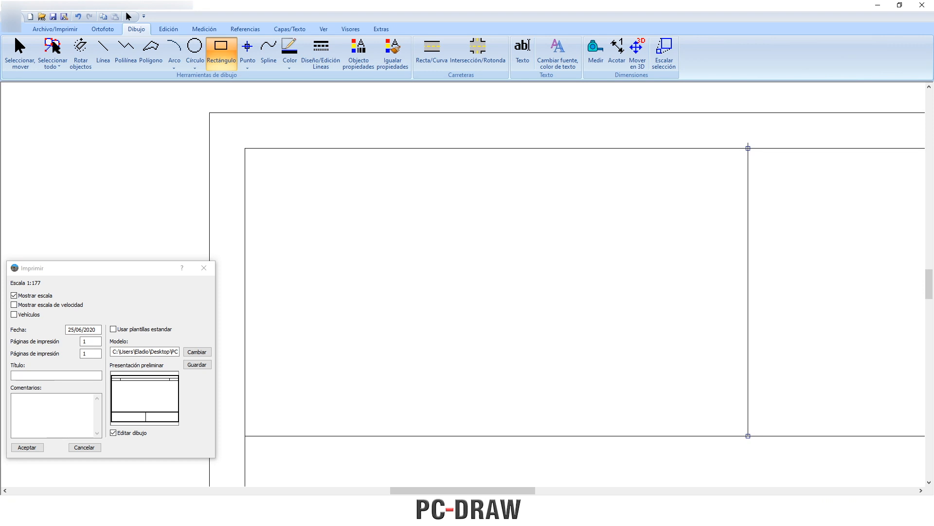
Finish the left header rectangle and move its upper-right corner onto the central header box's upper-left corner.
{"action": "left_click_drag", "start_coordinate": [748, 148], "coordinate": [749, 140]}
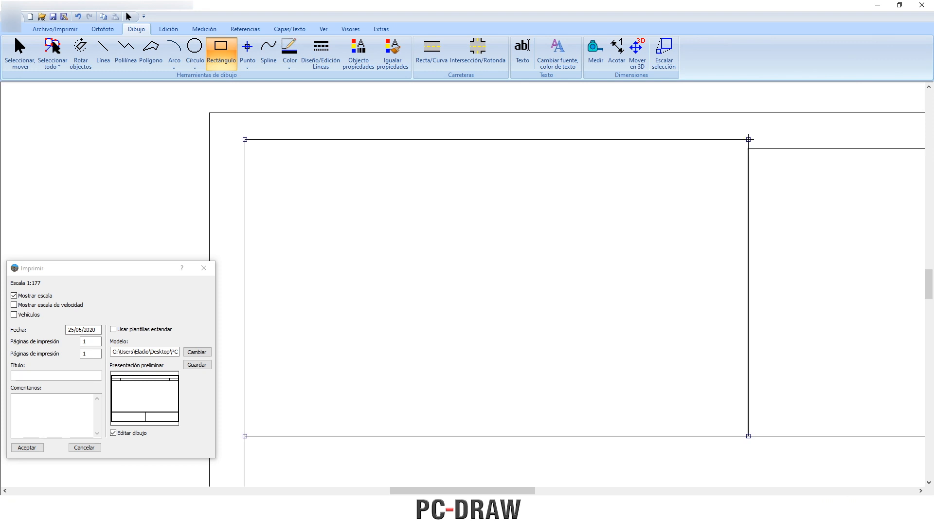
{"action": "scroll", "coordinate": [784, 152], "scroll_direction": "up", "scroll_amount": 3}
{"action": "left_click_drag", "start_coordinate": [778, 147], "coordinate": [594, 271]}
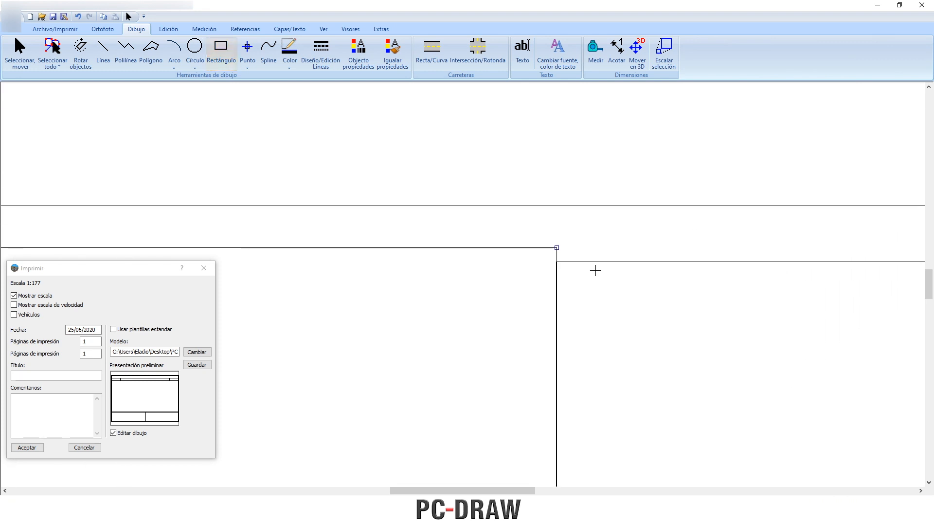
{"action": "scroll", "coordinate": [584, 274], "scroll_direction": "up", "scroll_amount": 1}
{"action": "scroll", "coordinate": [584, 274], "scroll_direction": "up", "scroll_amount": 2}
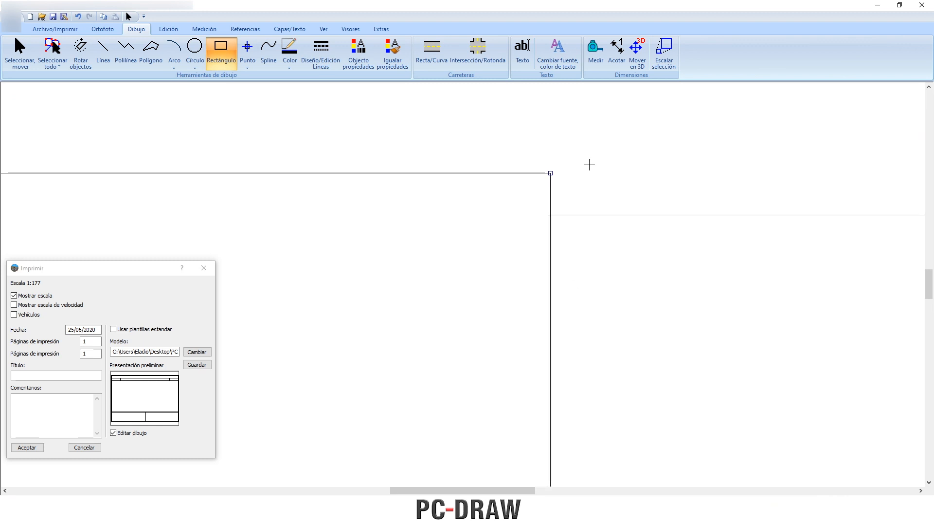
{"action": "left_click", "coordinate": [19, 51]}
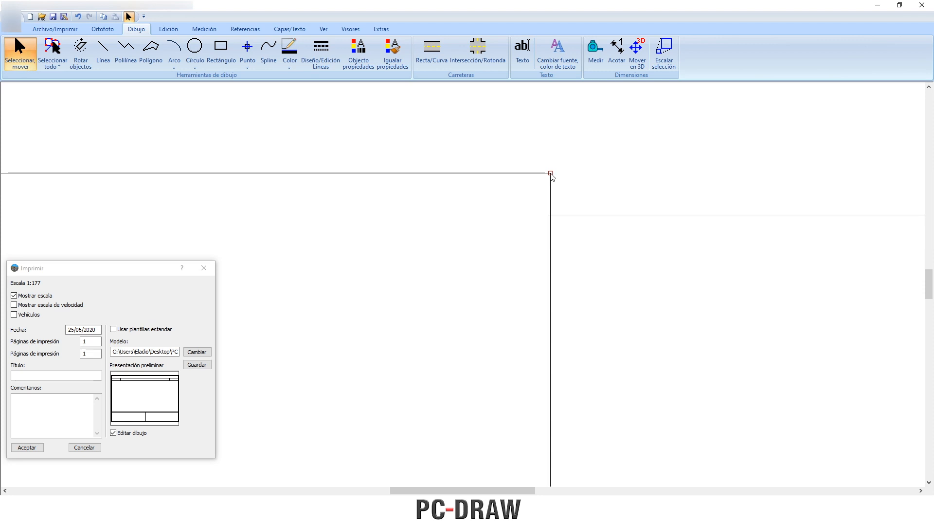
{"action": "left_click_drag", "start_coordinate": [551, 174], "coordinate": [548, 215]}
{"action": "scroll", "coordinate": [540, 248], "scroll_direction": "down", "scroll_amount": 4}
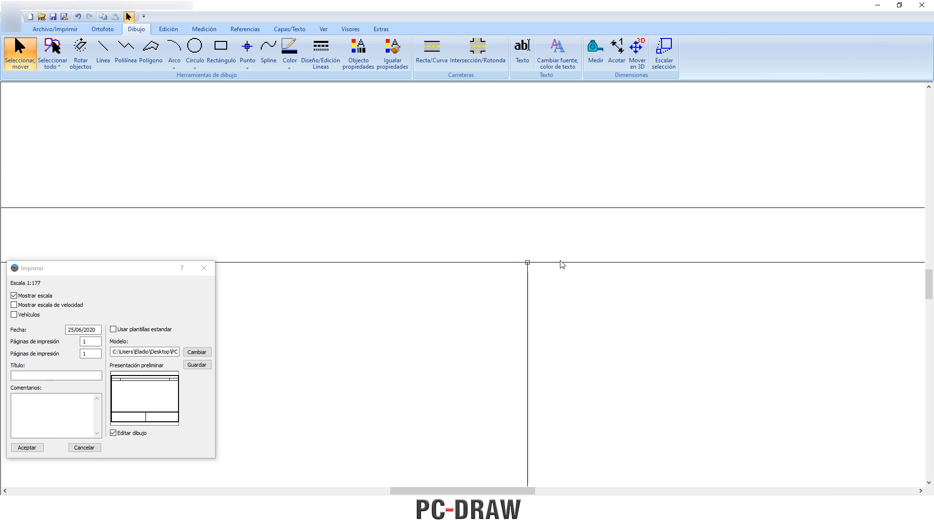
Turn on object snapping (Activar referencia a objeto) in the drawing parameters.
{"action": "scroll", "coordinate": [565, 273], "scroll_direction": "down", "scroll_amount": 4}
{"action": "scroll", "coordinate": [475, 192], "scroll_direction": "down", "scroll_amount": 2}
{"action": "left_click_drag", "start_coordinate": [649, 236], "coordinate": [415, 224]}
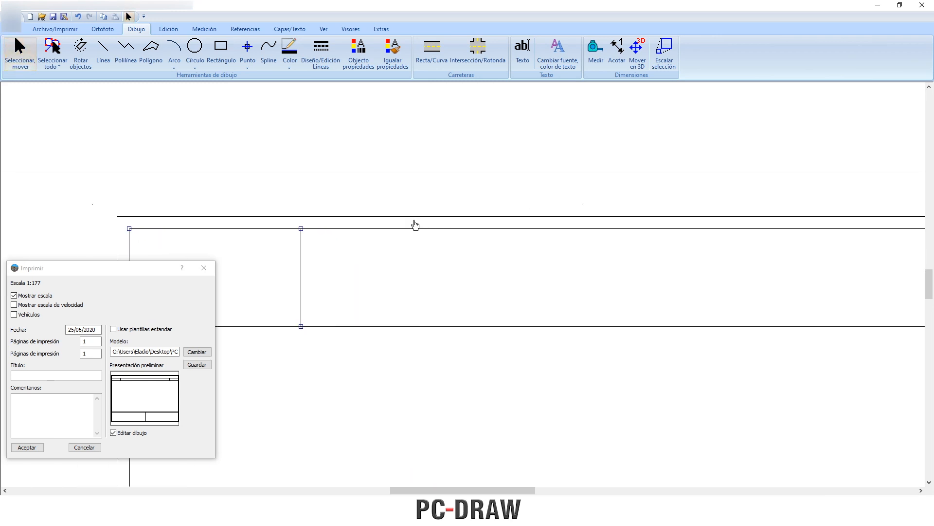
{"action": "scroll", "coordinate": [420, 222], "scroll_direction": "down", "scroll_amount": 1}
{"action": "left_click_drag", "start_coordinate": [649, 242], "coordinate": [165, 257]}
{"action": "scroll", "coordinate": [631, 265], "scroll_direction": "up", "scroll_amount": 1}
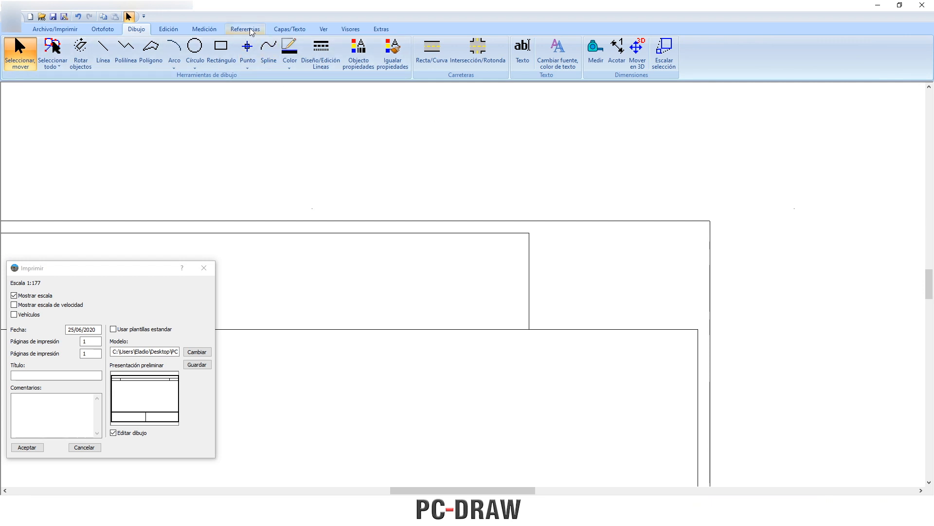
{"action": "left_click", "coordinate": [246, 30]}
{"action": "left_click", "coordinate": [20, 51]}
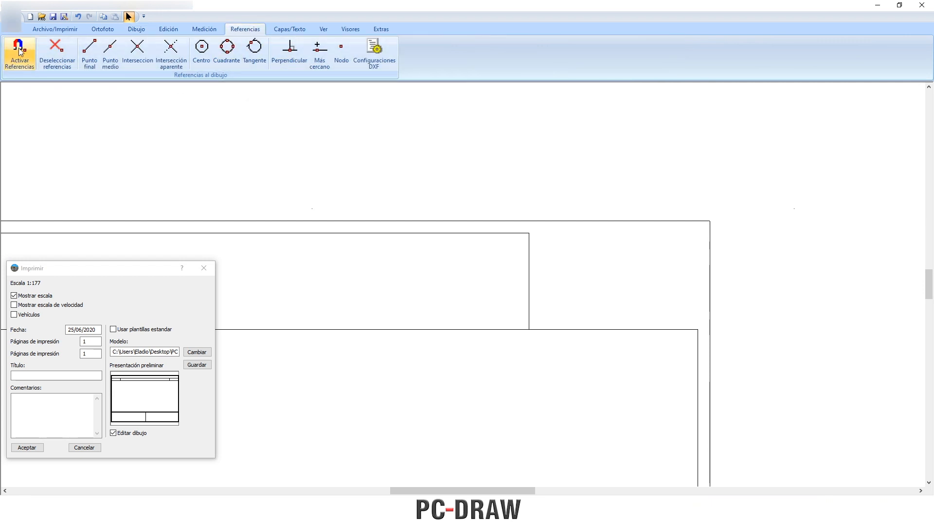
{"action": "left_click", "coordinate": [20, 51]}
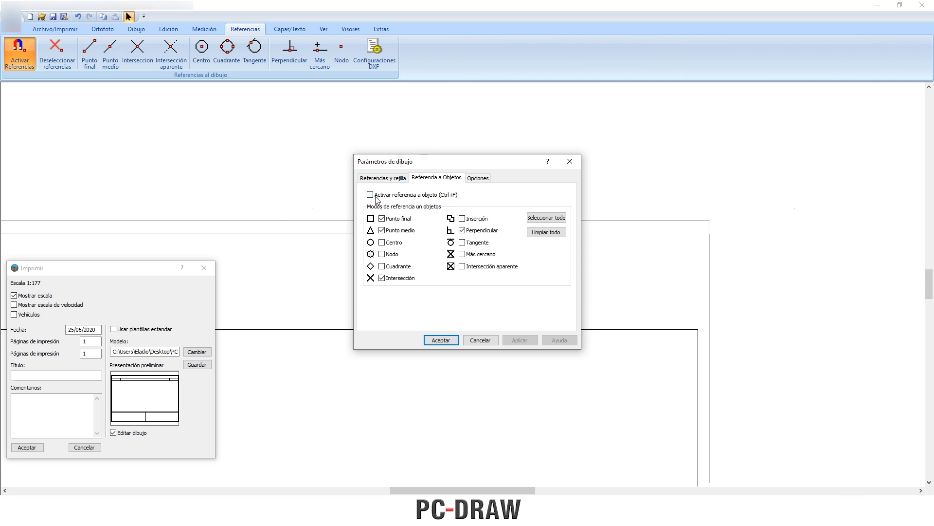
{"action": "left_click", "coordinate": [370, 194]}
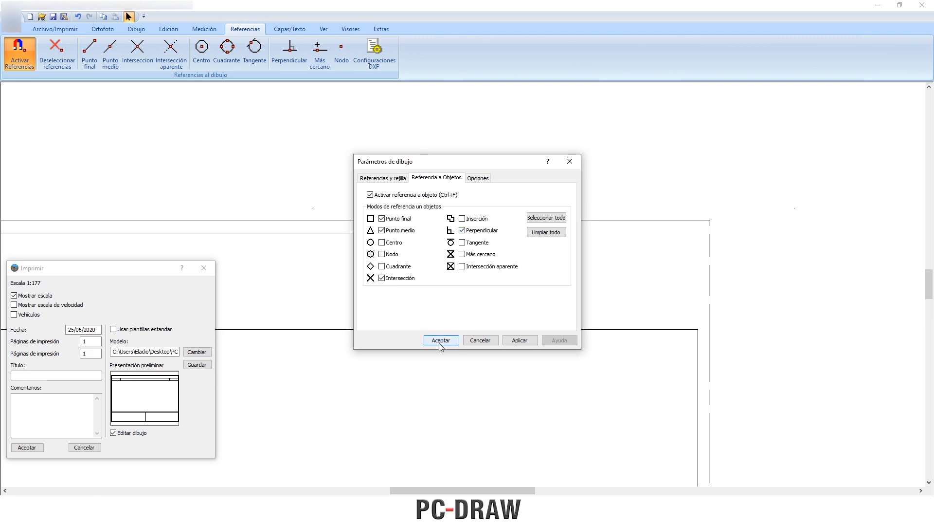
{"action": "left_click", "coordinate": [456, 340]}
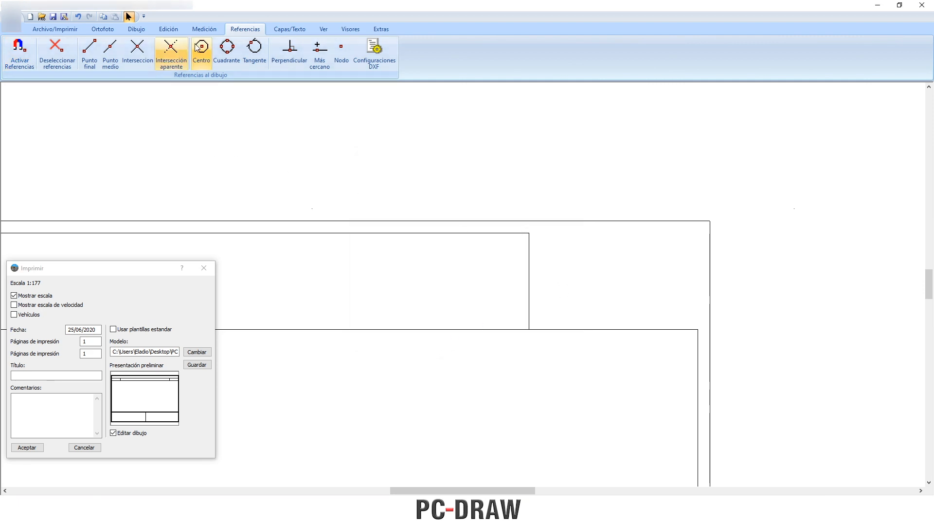
Draw a rectangle from the central header box's upper-right corner to the main drawing box's upper-right corner.
{"action": "left_click", "coordinate": [139, 30]}
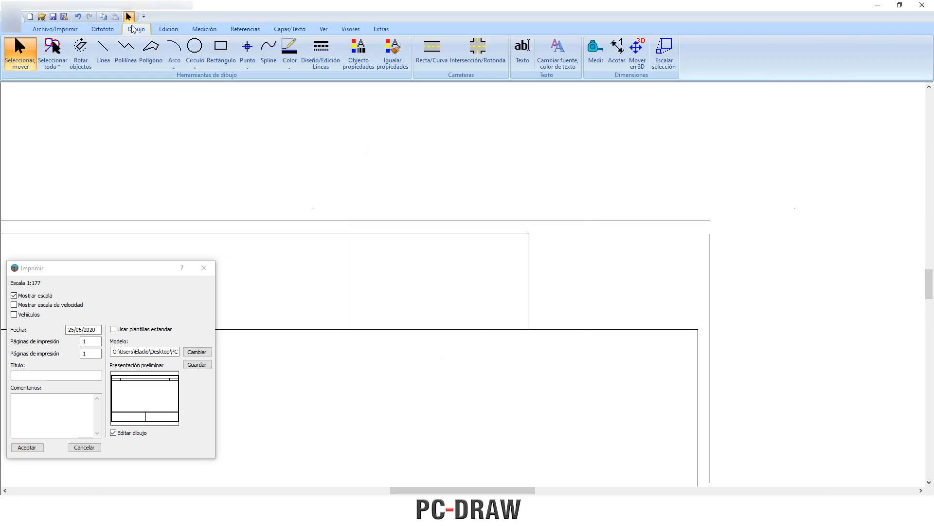
{"action": "left_click", "coordinate": [221, 52]}
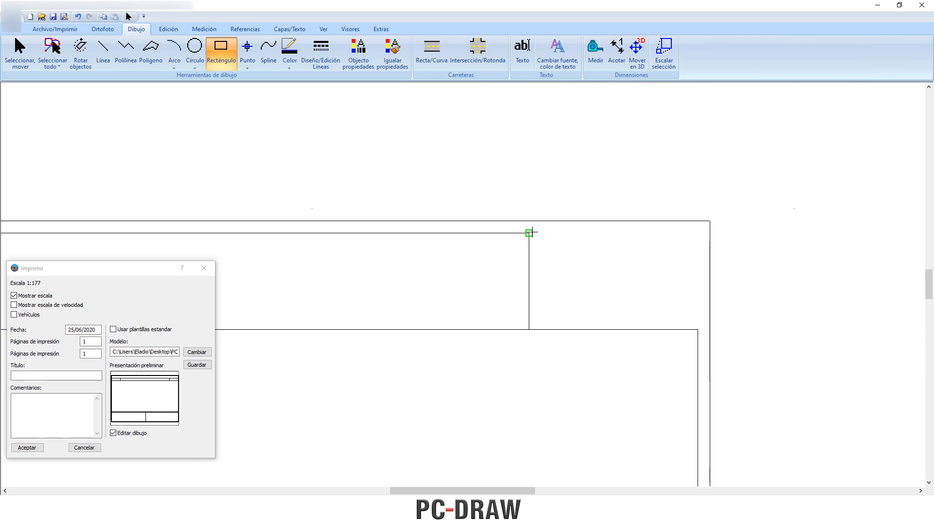
{"action": "left_click_drag", "start_coordinate": [539, 238], "coordinate": [692, 325]}
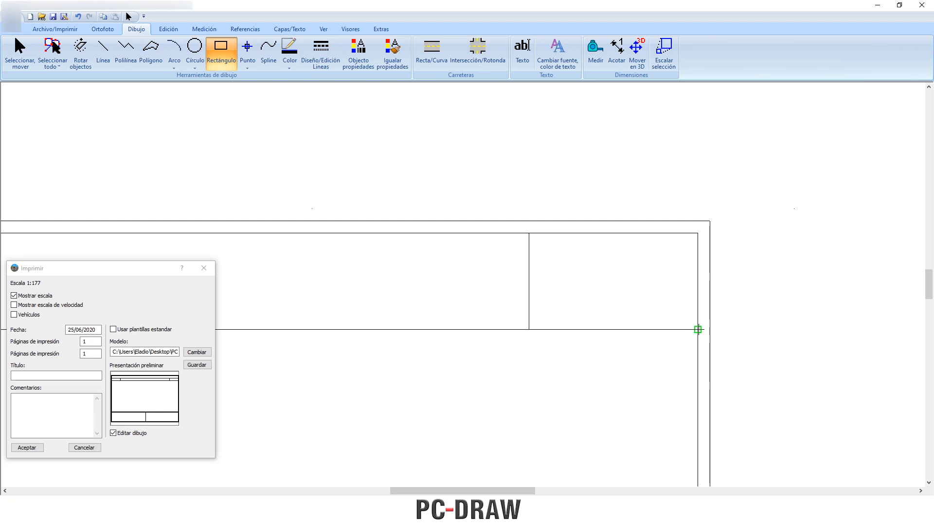
{"action": "scroll", "coordinate": [553, 329], "scroll_direction": "down", "scroll_amount": 1}
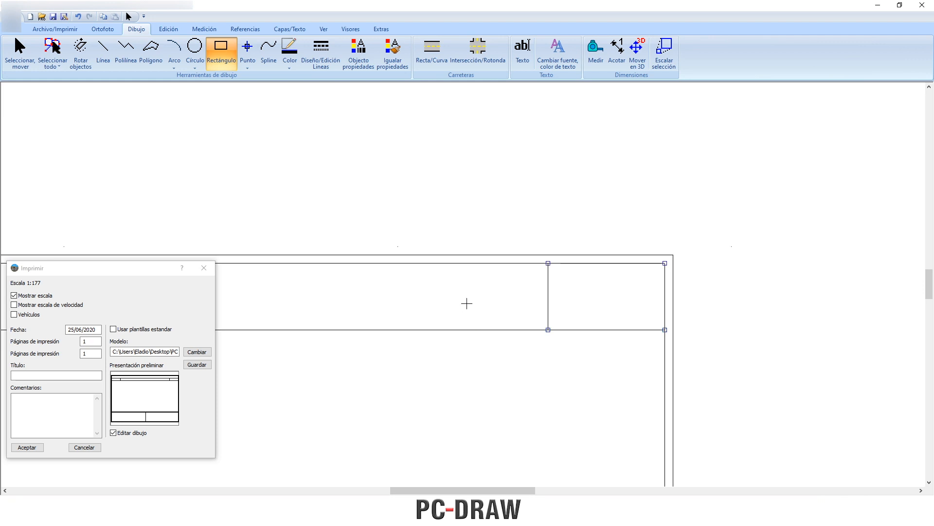
Examine the whole template, from the three header boxes down to the two boxes at its foot.
{"action": "left_click", "coordinate": [21, 55]}
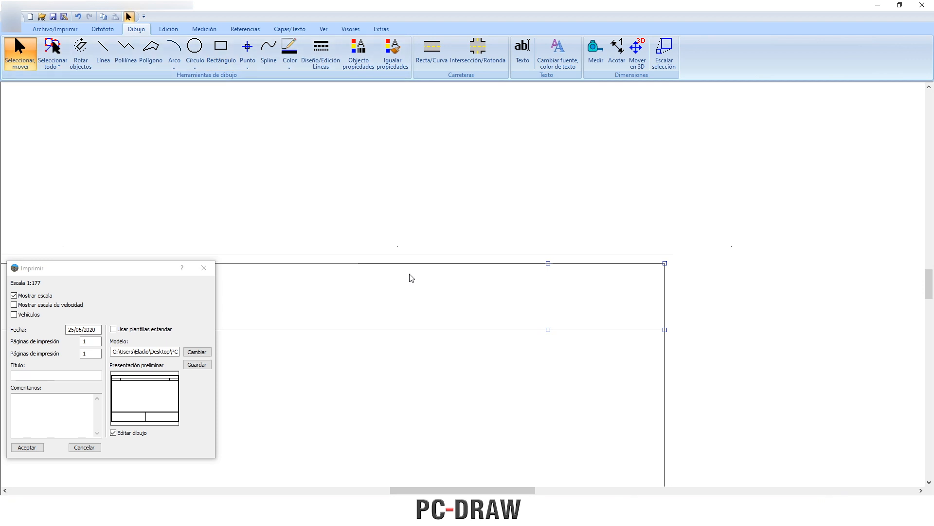
{"action": "left_click_drag", "start_coordinate": [410, 275], "coordinate": [543, 162]}
{"action": "scroll", "coordinate": [543, 162], "scroll_direction": "down", "scroll_amount": 3}
{"action": "scroll", "coordinate": [477, 245], "scroll_direction": "down", "scroll_amount": 1}
{"action": "scroll", "coordinate": [540, 250], "scroll_direction": "down", "scroll_amount": 1}
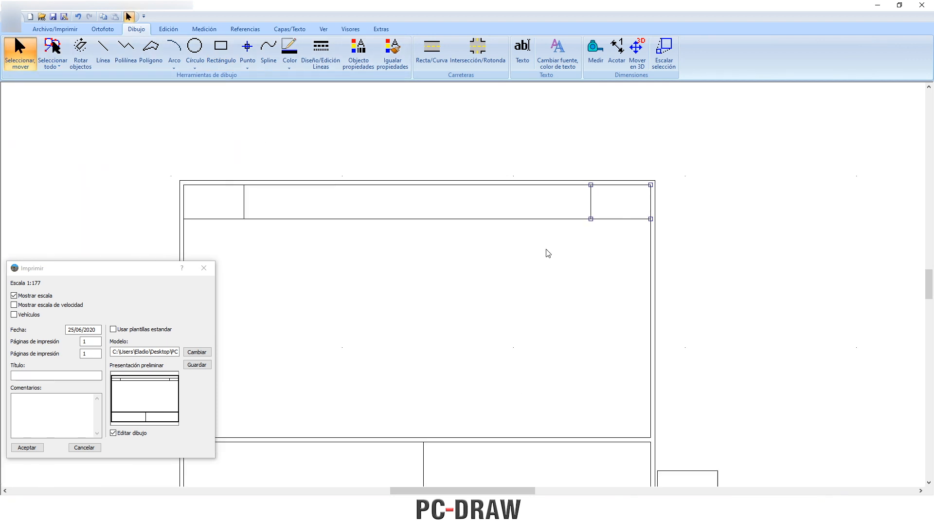
{"action": "left_click_drag", "start_coordinate": [369, 295], "coordinate": [520, 241]}
{"action": "scroll", "coordinate": [509, 286], "scroll_direction": "up", "scroll_amount": 1}
{"action": "scroll", "coordinate": [494, 309], "scroll_direction": "down", "scroll_amount": 1}
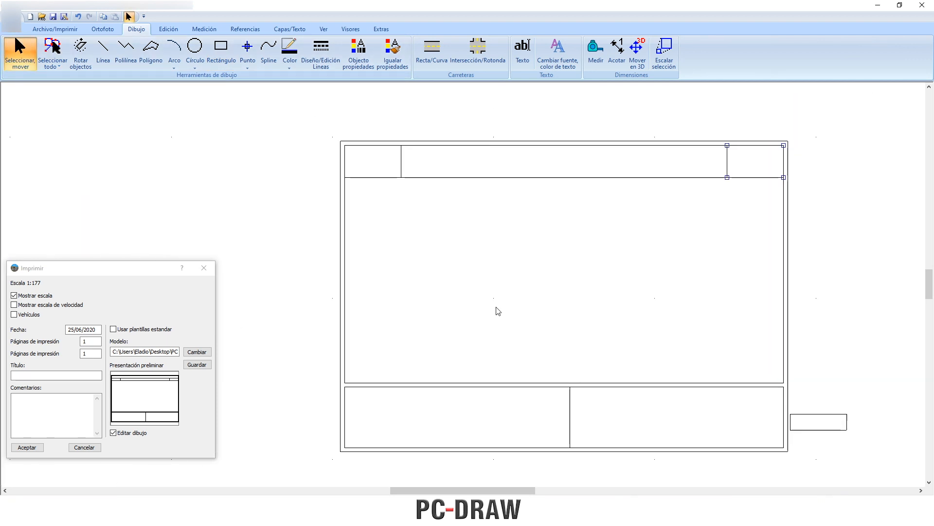
{"action": "left_click_drag", "start_coordinate": [495, 309], "coordinate": [469, 246]}
{"action": "scroll", "coordinate": [523, 266], "scroll_direction": "up", "scroll_amount": 1}
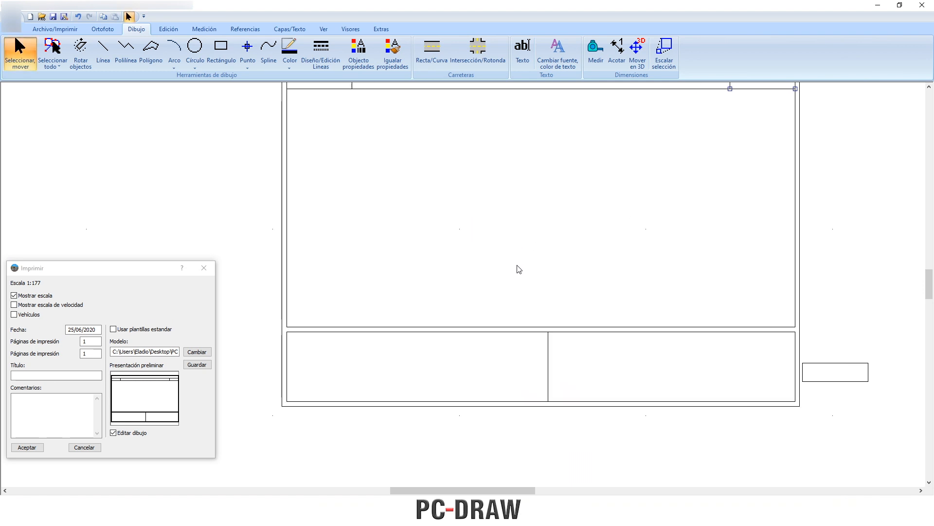
{"action": "mouse_move", "coordinate": [392, 292]}
{"action": "left_mouse_down"}
{"action": "mouse_move", "coordinate": [469, 287]}
{"action": "mouse_move", "coordinate": [458, 274]}
{"action": "left_mouse_up"}
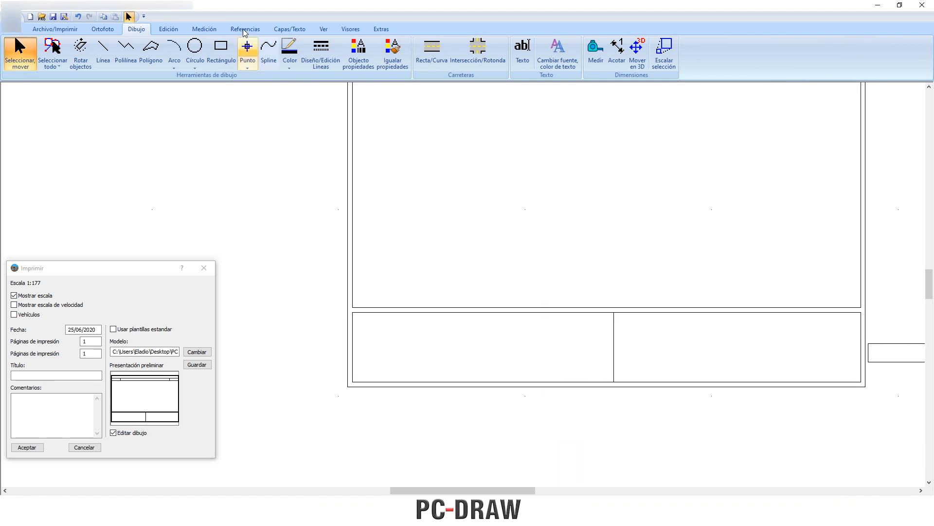
Move the main drawing box's lower-left corner down onto the upper-left corner of the left bottom box.
{"action": "left_click", "coordinate": [261, 28]}
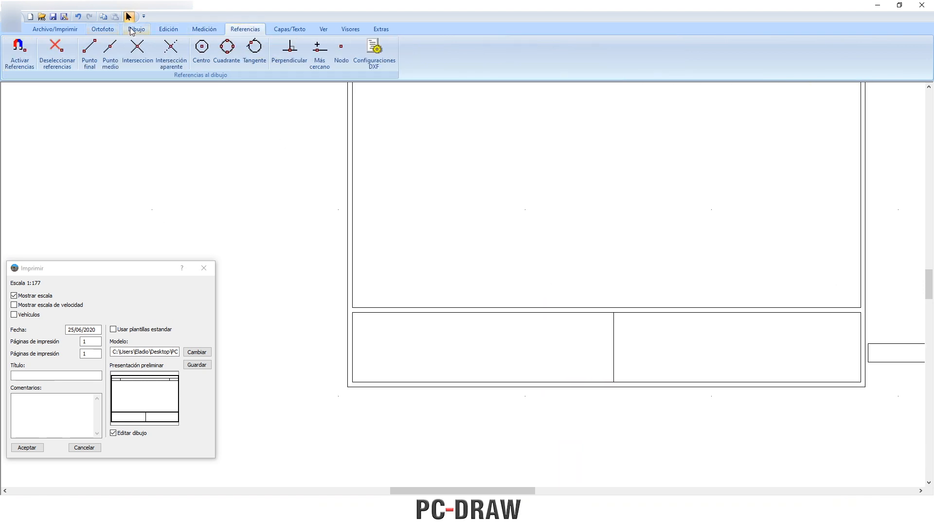
{"action": "left_click", "coordinate": [134, 29]}
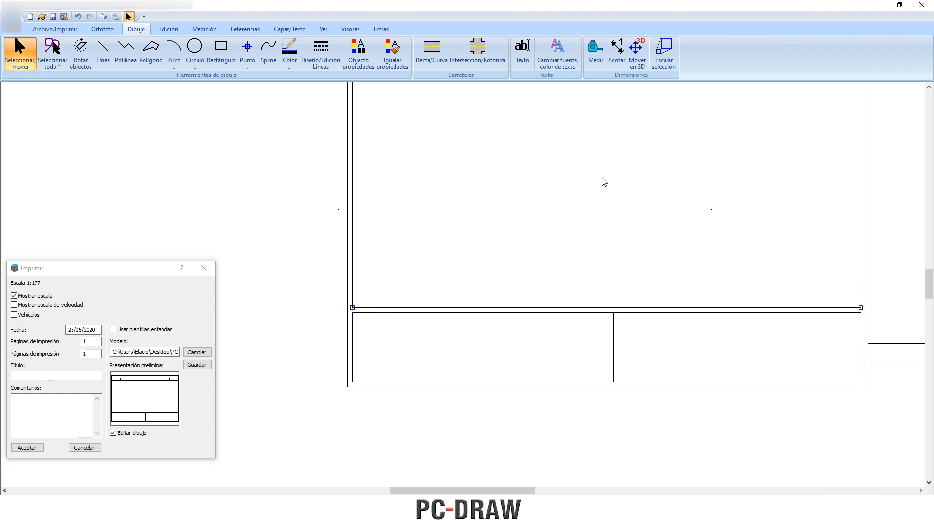
{"action": "mouse_move", "coordinate": [602, 177]}
{"action": "left_mouse_down"}
{"action": "mouse_move", "coordinate": [594, 295]}
{"action": "mouse_move", "coordinate": [598, 174]}
{"action": "left_mouse_up"}
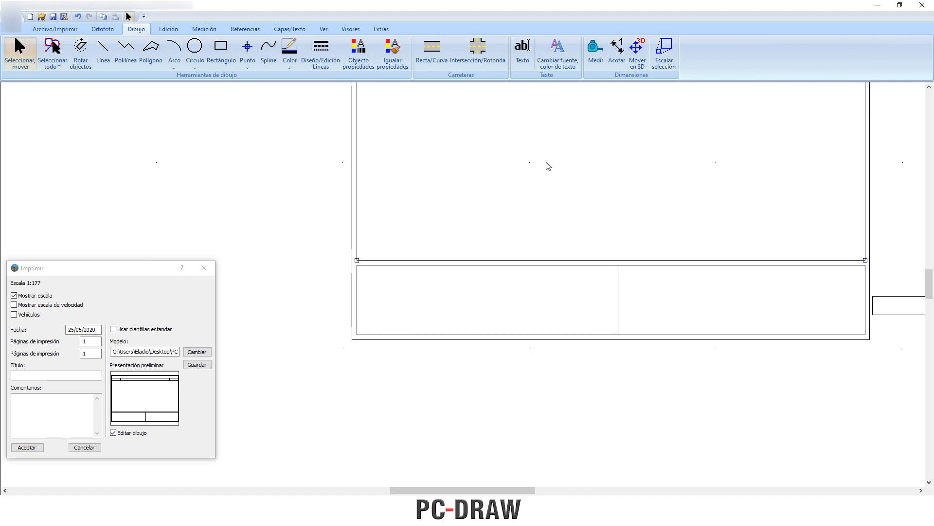
{"action": "key", "text": "Escape"}
{"action": "scroll", "coordinate": [355, 301], "scroll_direction": "up", "scroll_amount": 3}
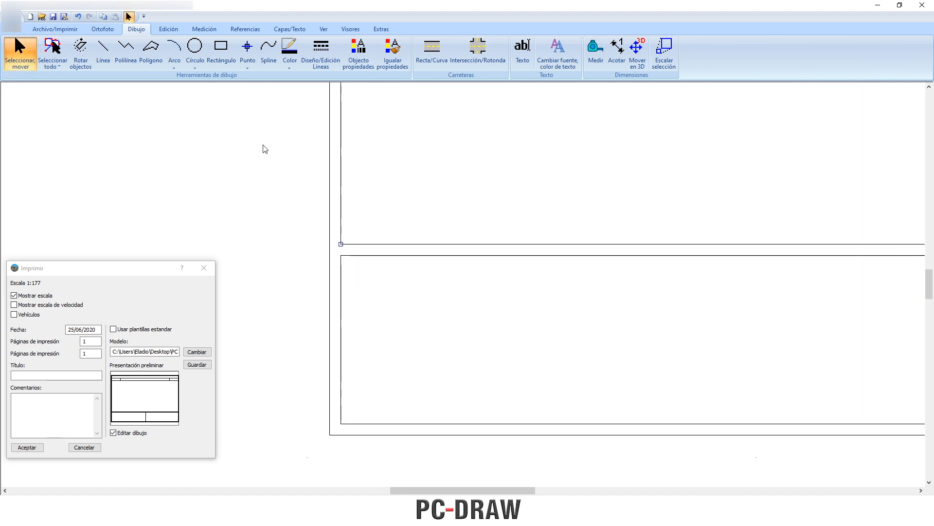
{"action": "left_click", "coordinate": [245, 29]}
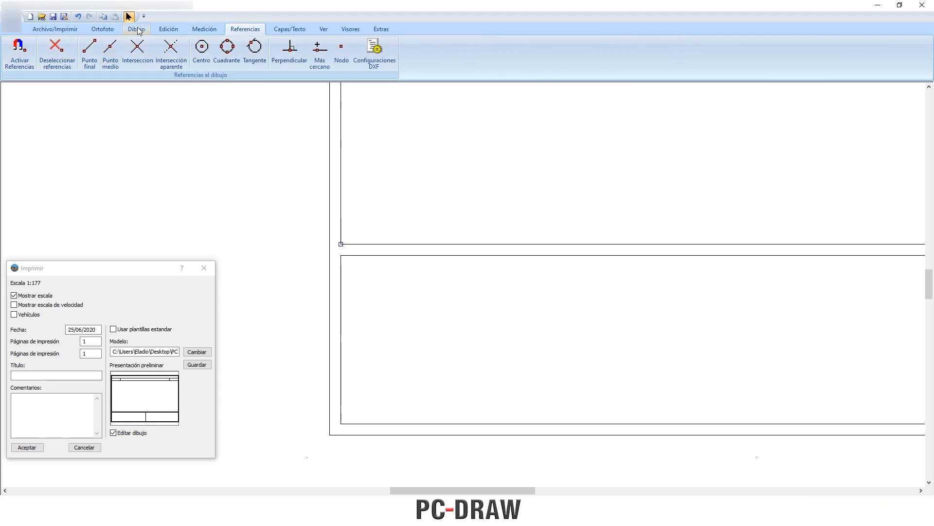
{"action": "left_click", "coordinate": [138, 30]}
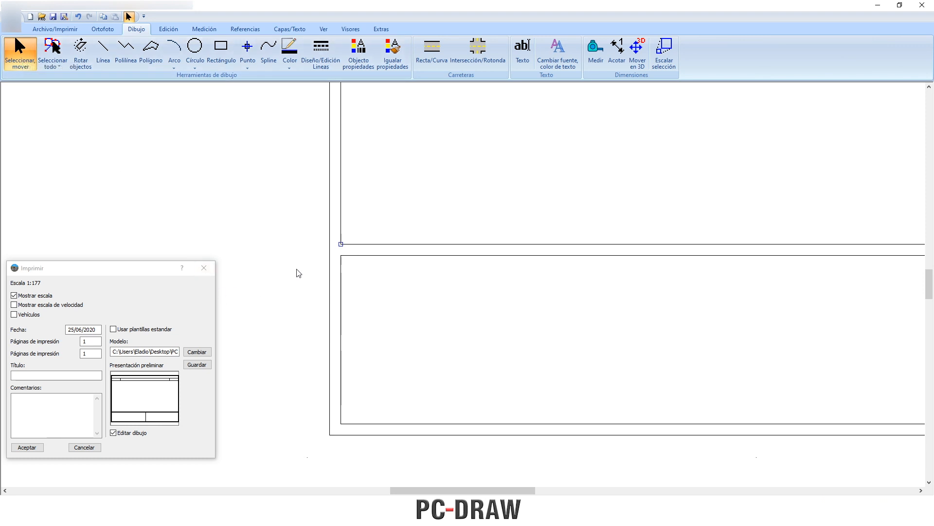
{"action": "scroll", "coordinate": [343, 248], "scroll_direction": "up", "scroll_amount": 2}
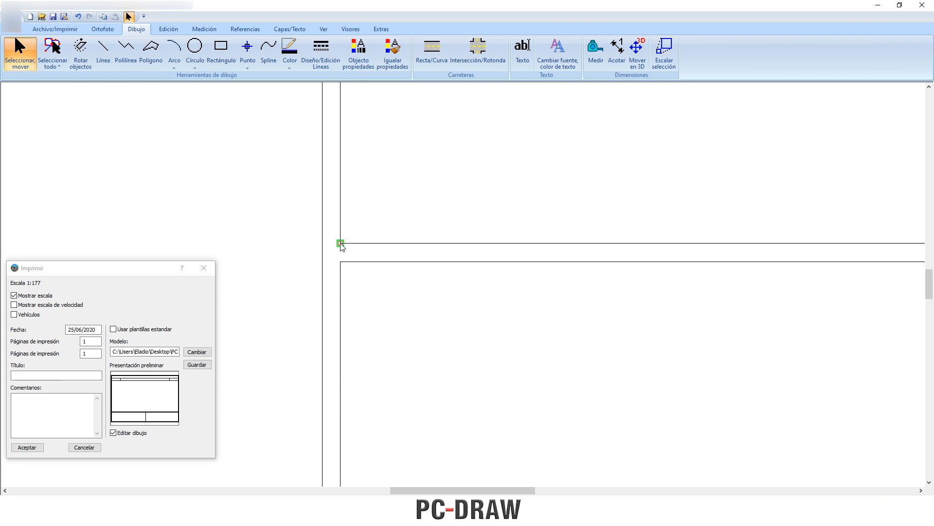
{"action": "mouse_move", "coordinate": [341, 244]}
{"action": "left_mouse_down"}
{"action": "mouse_move", "coordinate": [353, 257]}
{"action": "mouse_move", "coordinate": [341, 262]}
{"action": "left_mouse_up"}
{"action": "scroll", "coordinate": [414, 289], "scroll_direction": "down", "scroll_amount": 2}
Move the main drawing box's lower-right corner down onto the upper-right corner of the right bottom box.
{"action": "left_click_drag", "start_coordinate": [680, 331], "coordinate": [105, 318]}
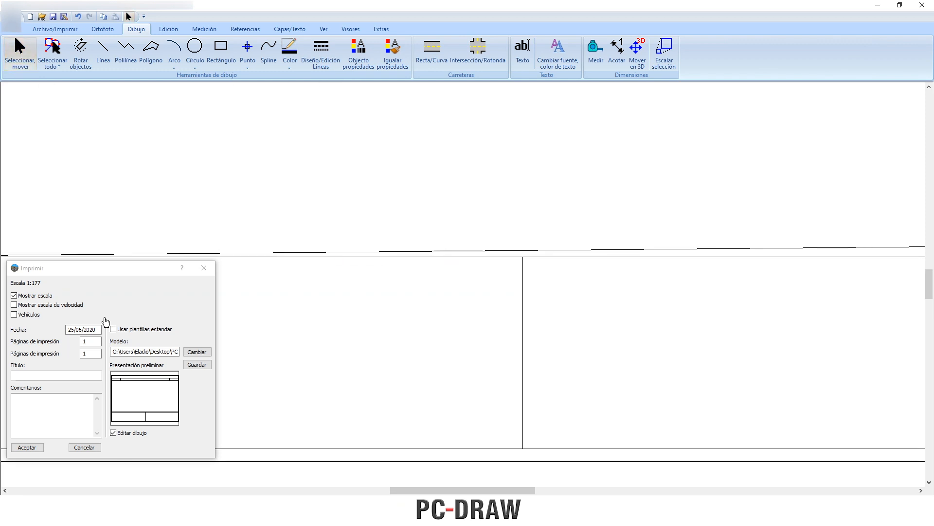
{"action": "scroll", "coordinate": [573, 229], "scroll_direction": "up", "scroll_amount": 3}
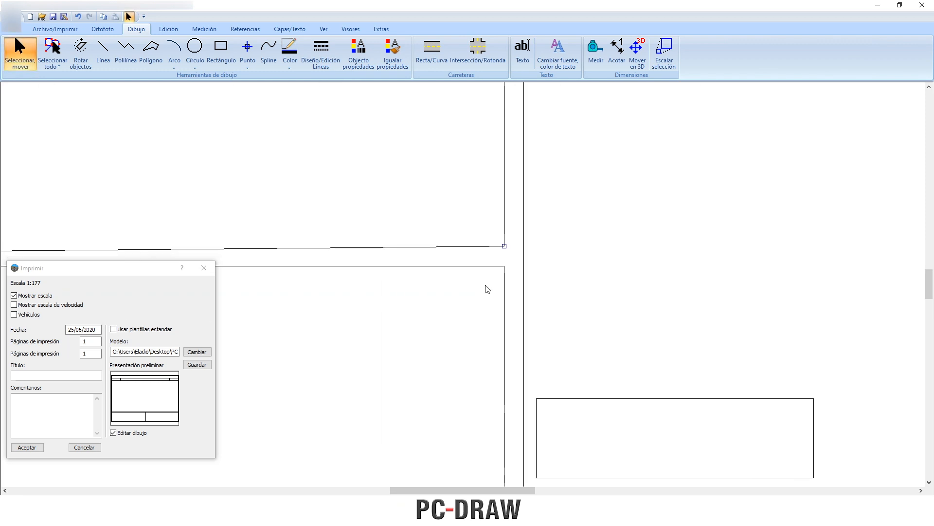
{"action": "scroll", "coordinate": [527, 273], "scroll_direction": "up", "scroll_amount": 1}
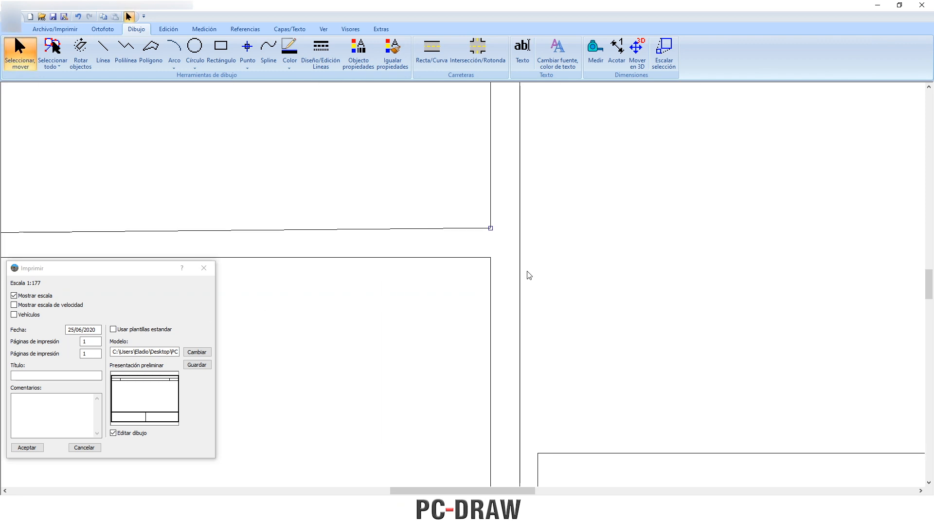
{"action": "left_click", "coordinate": [492, 228]}
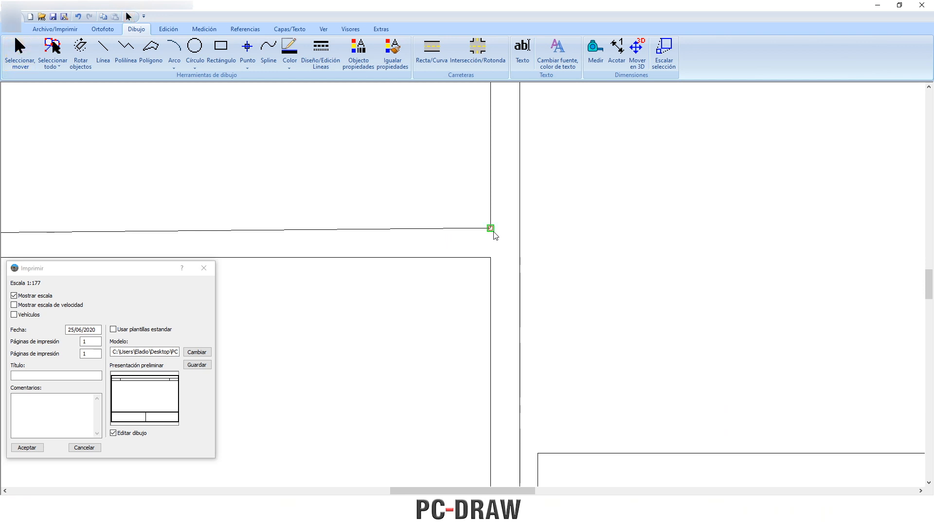
{"action": "left_click_drag", "start_coordinate": [493, 231], "coordinate": [492, 257]}
{"action": "left_click", "coordinate": [492, 257]}
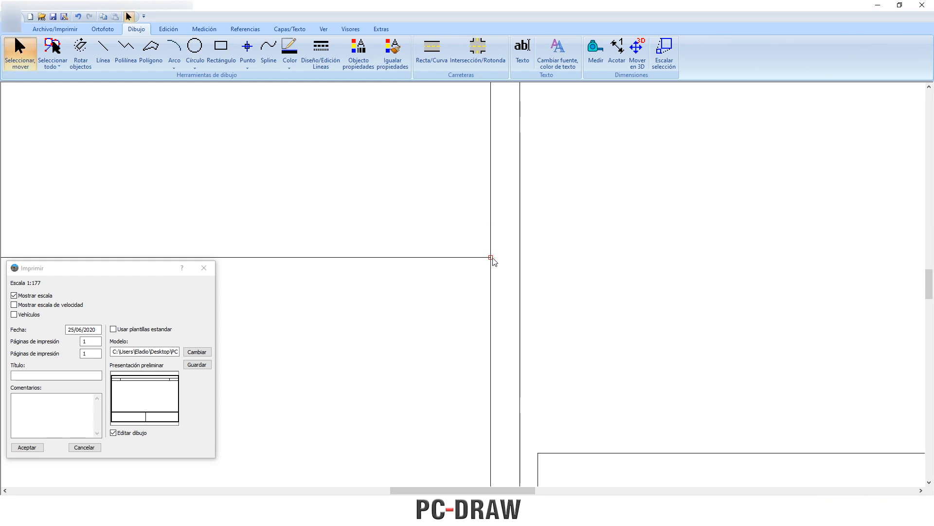
Inspect the main drawing box's lower edge along the two bottom boxes, across to its left end.
{"action": "scroll", "coordinate": [463, 288], "scroll_direction": "down", "scroll_amount": 3}
{"action": "scroll", "coordinate": [400, 287], "scroll_direction": "down", "scroll_amount": 2}
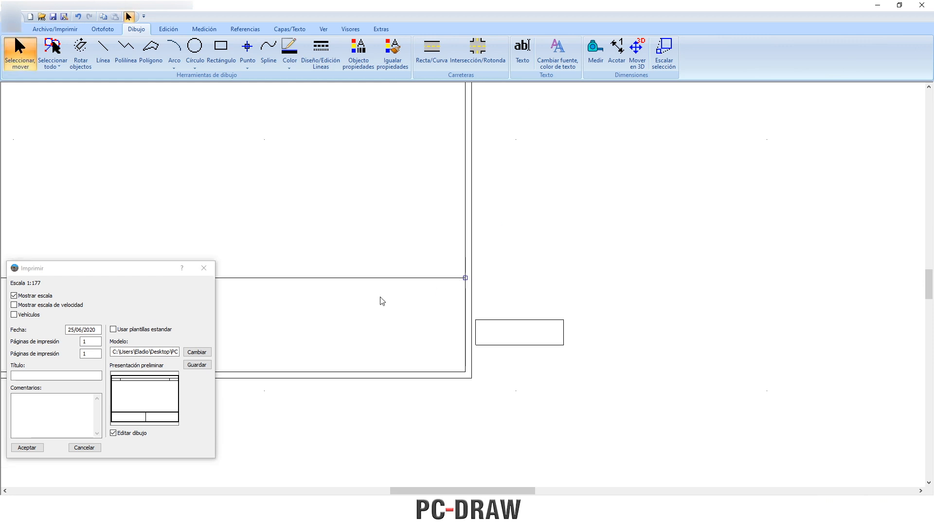
{"action": "left_click_drag", "start_coordinate": [384, 300], "coordinate": [757, 242]}
{"action": "scroll", "coordinate": [757, 242], "scroll_direction": "down", "scroll_amount": 2}
{"action": "left_click_drag", "start_coordinate": [400, 282], "coordinate": [468, 297]}
{"action": "scroll", "coordinate": [317, 254], "scroll_direction": "up", "scroll_amount": 3}
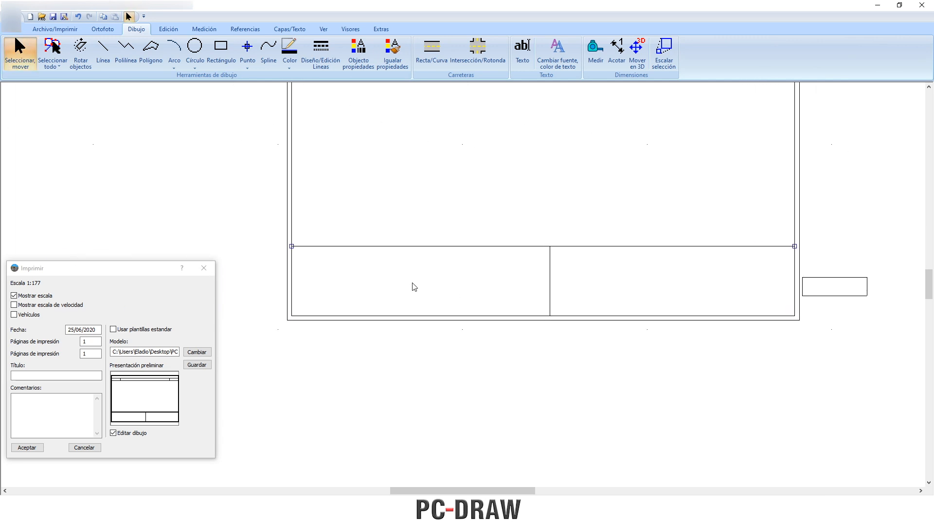
{"action": "scroll", "coordinate": [340, 275], "scroll_direction": "up", "scroll_amount": 2}
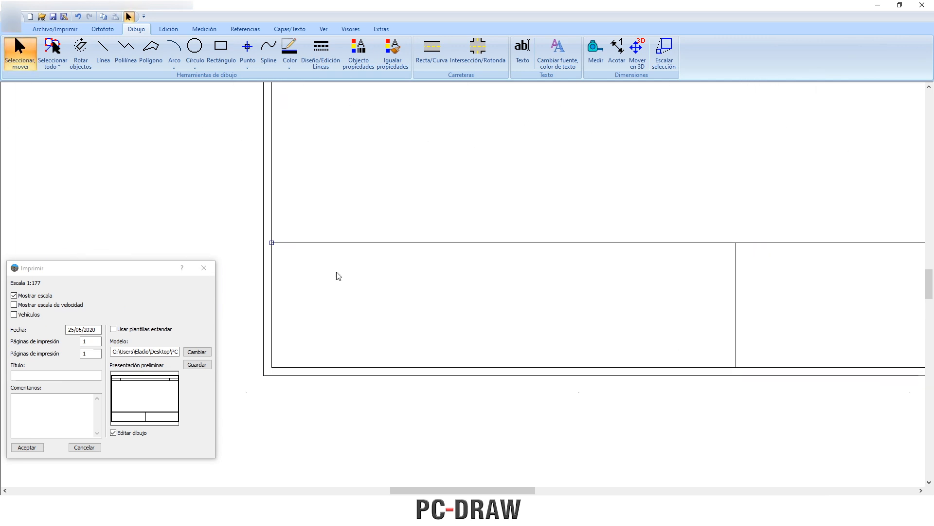
Move the right bottom box up and out of its place, into the main drawing box above the left bottom box.
{"action": "scroll", "coordinate": [500, 295], "scroll_direction": "down", "scroll_amount": 3}
{"action": "scroll", "coordinate": [674, 314], "scroll_direction": "down", "scroll_amount": 4}
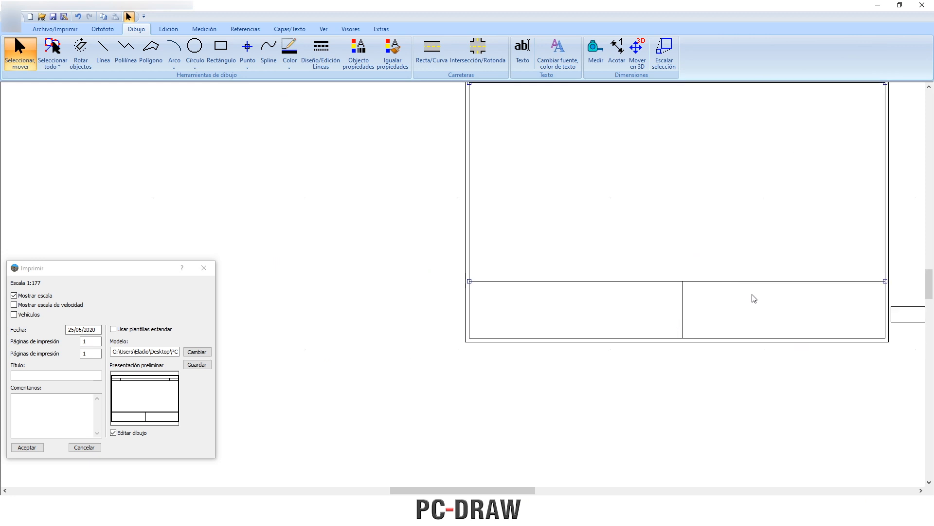
{"action": "scroll", "coordinate": [761, 294], "scroll_direction": "up", "scroll_amount": 1}
{"action": "left_click_drag", "start_coordinate": [761, 294], "coordinate": [594, 292]}
{"action": "scroll", "coordinate": [594, 292], "scroll_direction": "down", "scroll_amount": 1}
{"action": "scroll", "coordinate": [636, 293], "scroll_direction": "up", "scroll_amount": 2}
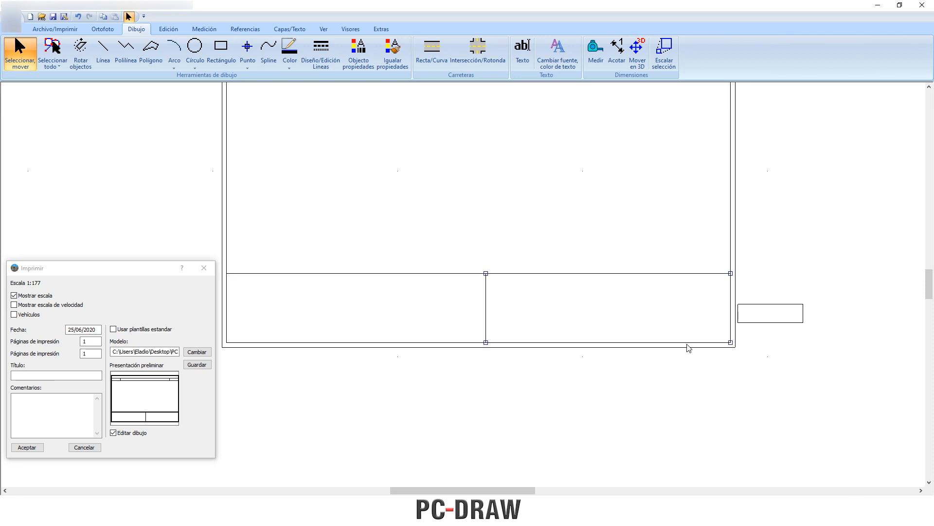
{"action": "left_click_drag", "start_coordinate": [659, 343], "coordinate": [413, 250]}
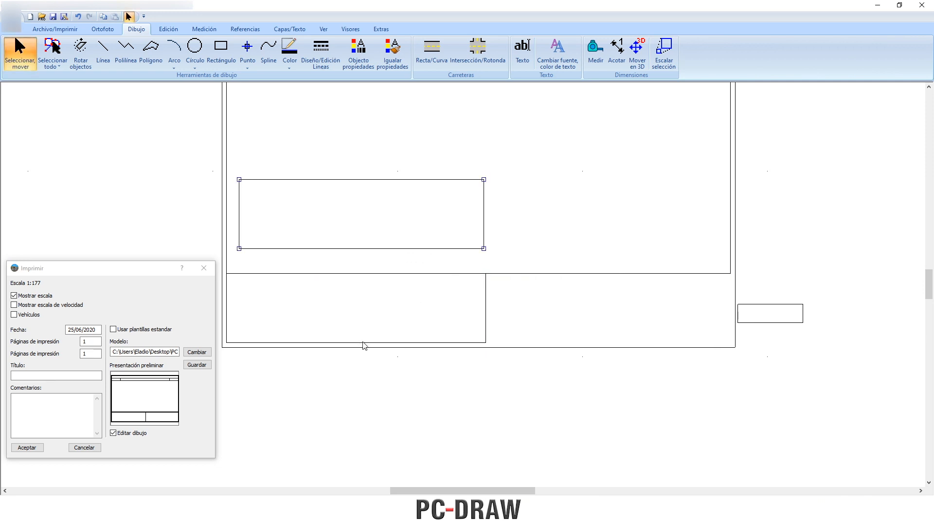
Try to place the small box from outside the frame by eye against the main drawing box's lower-right corner.
{"action": "left_click", "coordinate": [770, 310]}
{"action": "scroll", "coordinate": [770, 308], "scroll_direction": "up", "scroll_amount": 1}
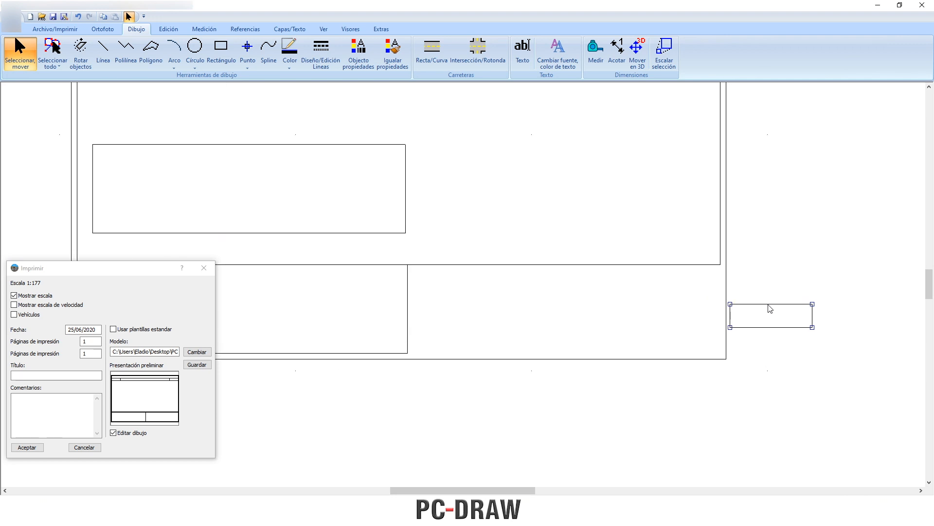
{"action": "scroll", "coordinate": [770, 308], "scroll_direction": "up", "scroll_amount": 2}
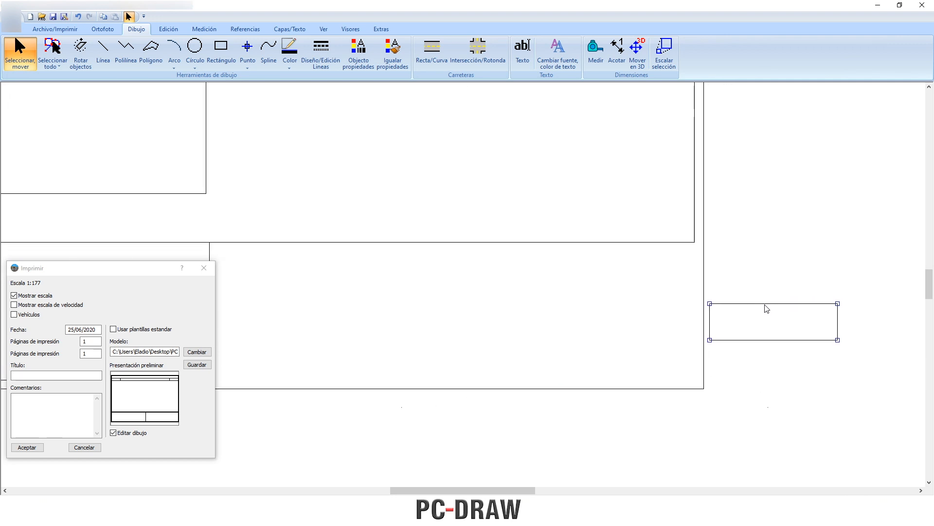
{"action": "left_click_drag", "start_coordinate": [767, 309], "coordinate": [625, 248]}
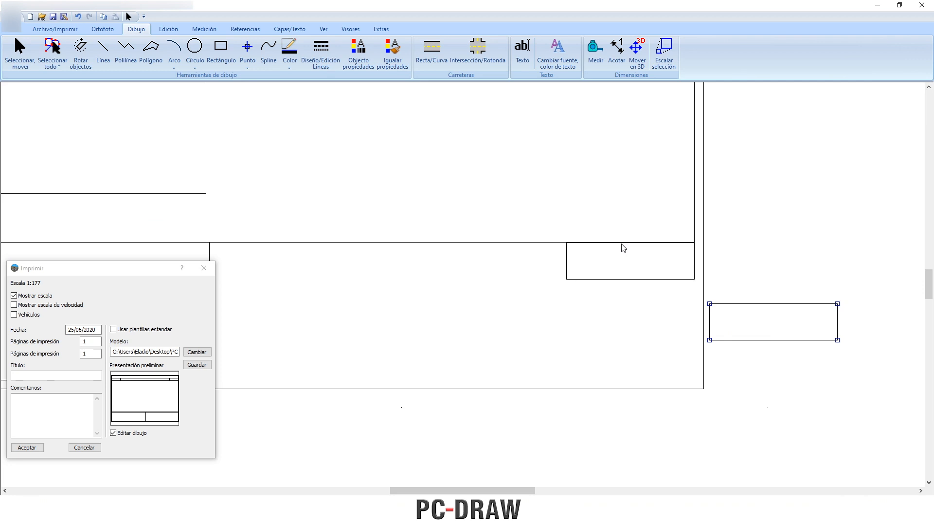
{"action": "left_click", "coordinate": [624, 248]}
{"action": "scroll", "coordinate": [625, 249], "scroll_direction": "up", "scroll_amount": 4}
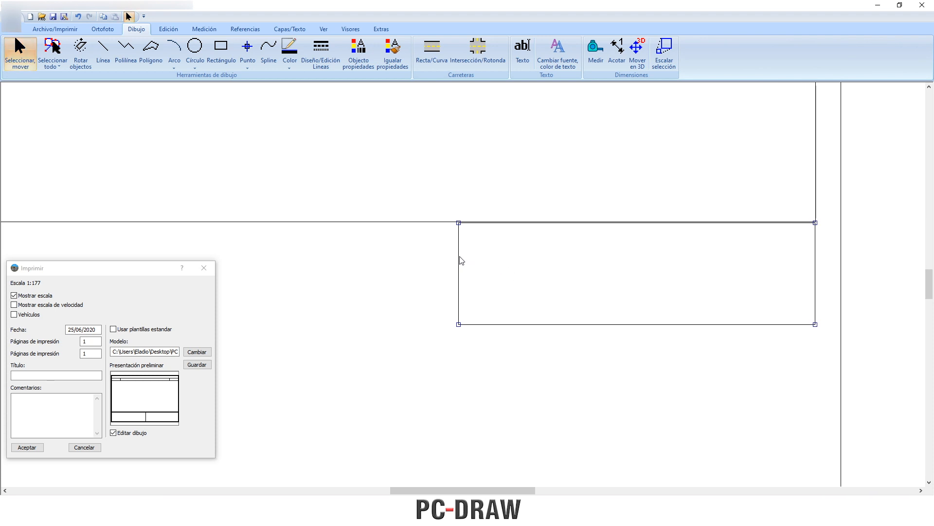
{"action": "left_click_drag", "start_coordinate": [461, 260], "coordinate": [440, 311]}
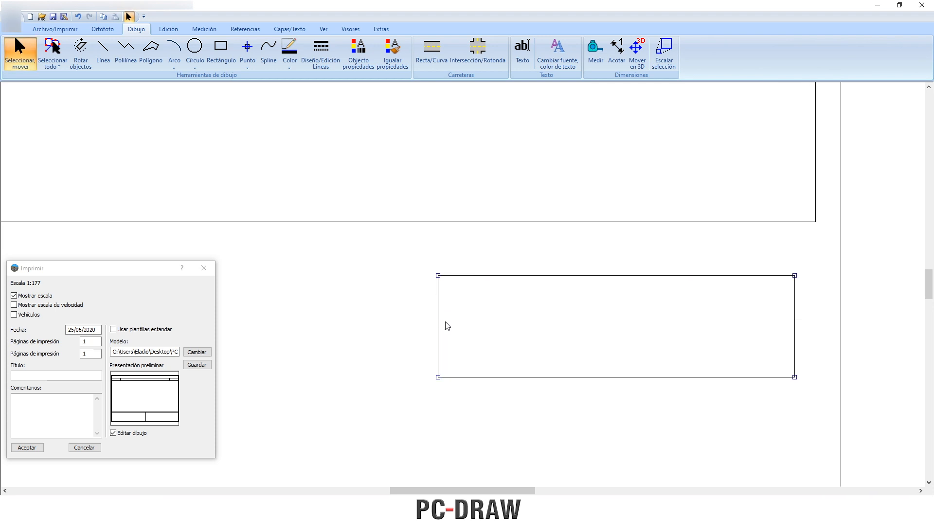
Check the object snap modes and move the small box by its upper-right corner onto the main drawing box's lower-right corner.
{"action": "left_click", "coordinate": [241, 30]}
{"action": "left_click", "coordinate": [19, 52]}
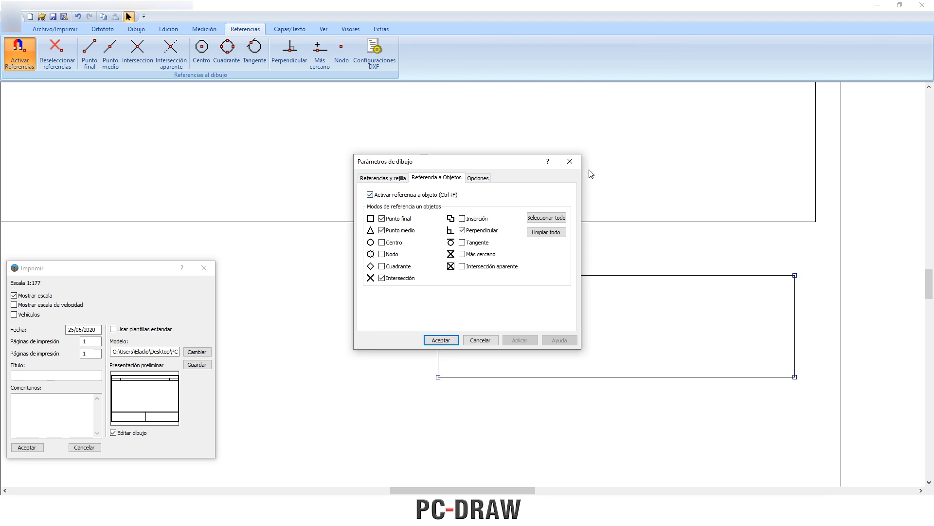
{"action": "left_click", "coordinate": [568, 163]}
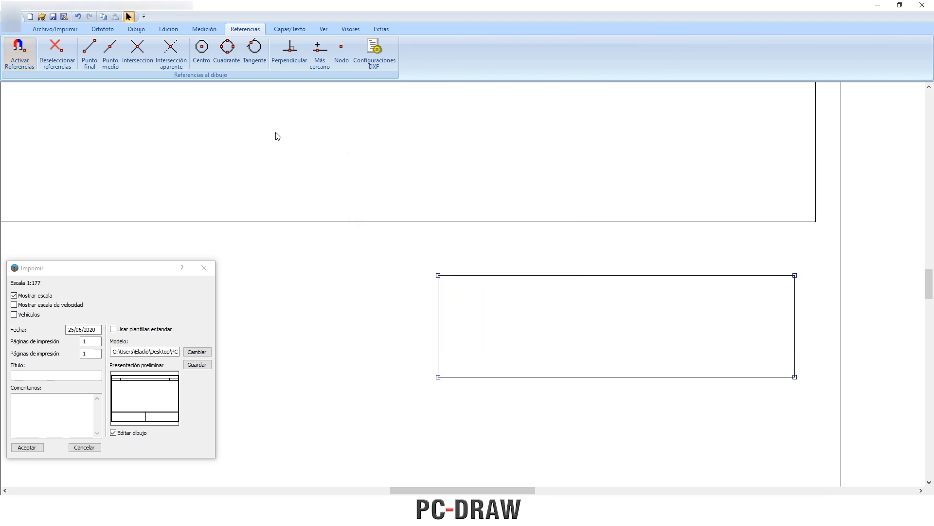
{"action": "left_click", "coordinate": [171, 30]}
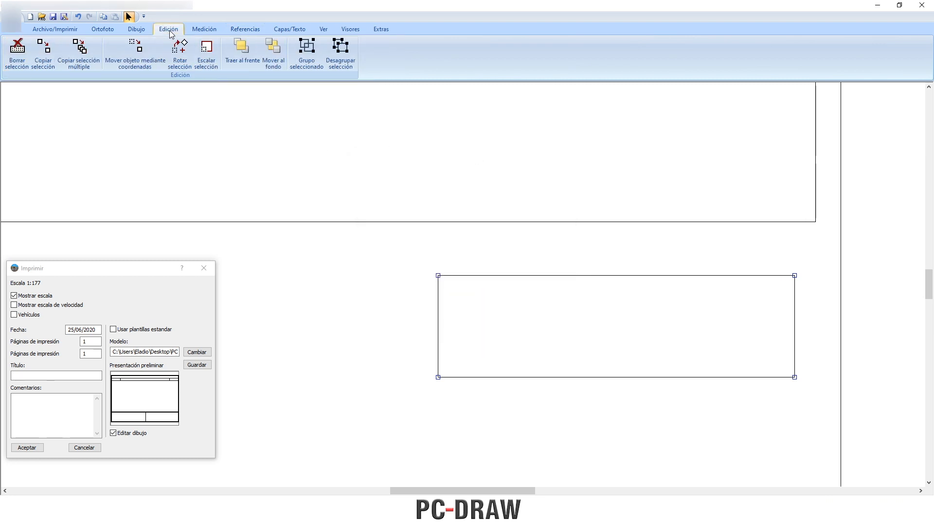
{"action": "left_click", "coordinate": [138, 63]}
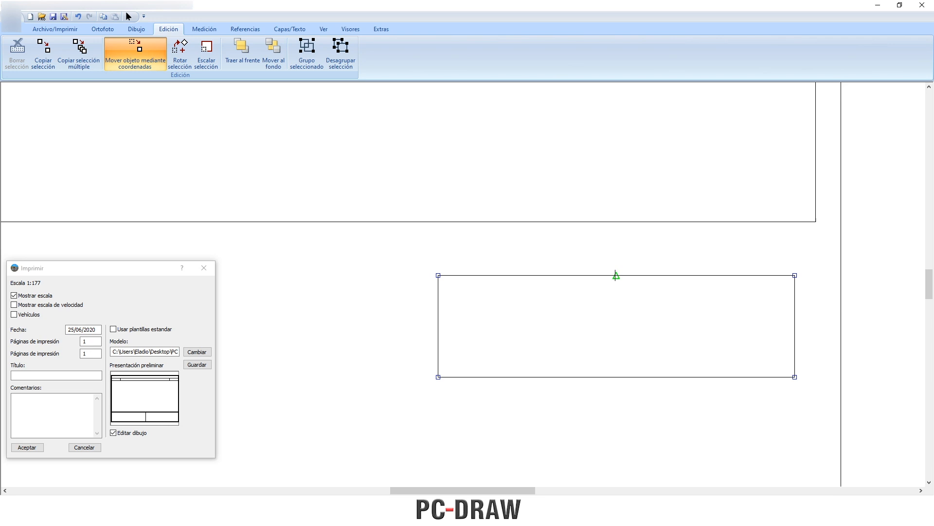
{"action": "left_click", "coordinate": [794, 276]}
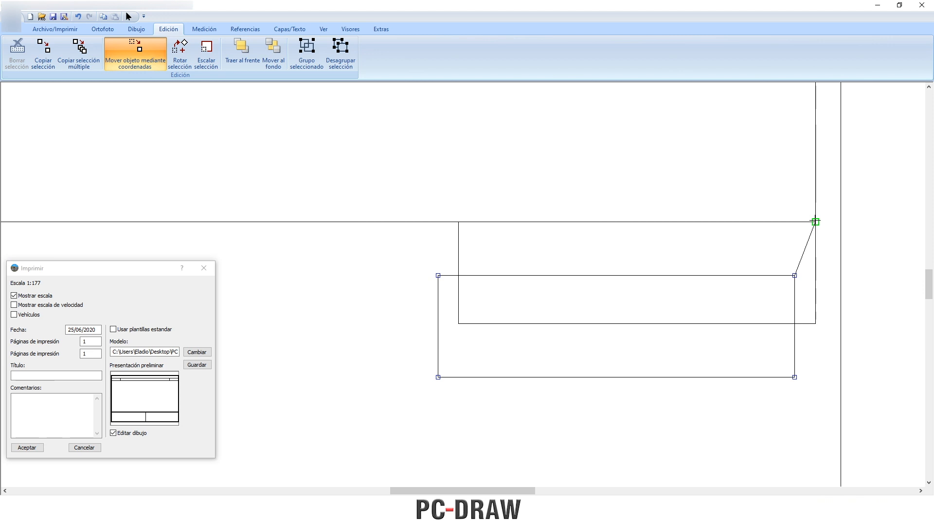
{"action": "left_click", "coordinate": [816, 222]}
Move the left bottom box by its upper-right corner onto the lower-right corner of the small box.
{"action": "scroll", "coordinate": [504, 322], "scroll_direction": "down", "scroll_amount": 5}
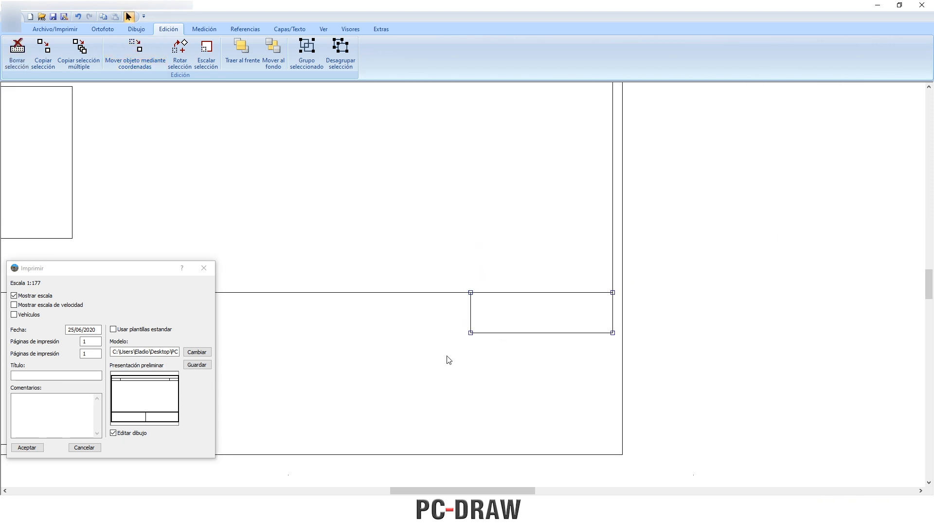
{"action": "scroll", "coordinate": [438, 357], "scroll_direction": "down", "scroll_amount": 2}
{"action": "left_click_drag", "start_coordinate": [413, 361], "coordinate": [583, 331]}
{"action": "scroll", "coordinate": [583, 332], "scroll_direction": "down", "scroll_amount": 4}
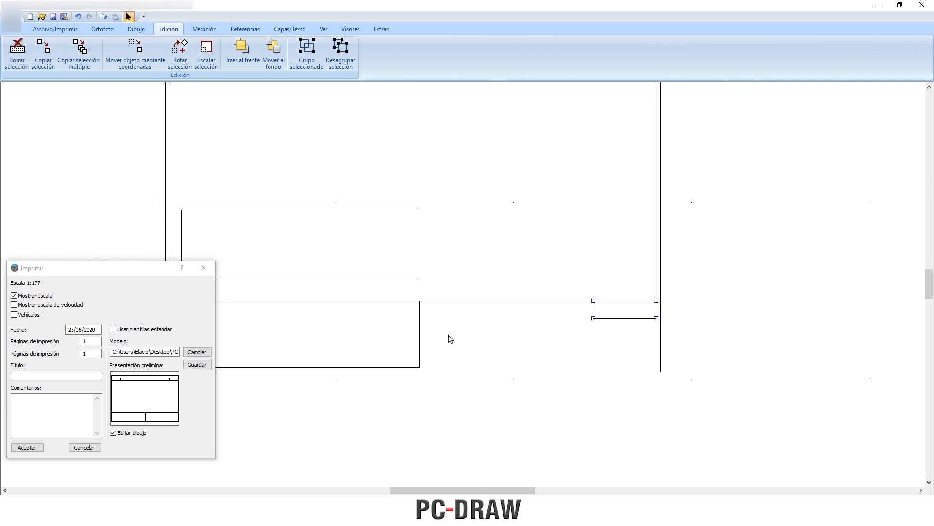
{"action": "scroll", "coordinate": [451, 338], "scroll_direction": "down", "scroll_amount": 1}
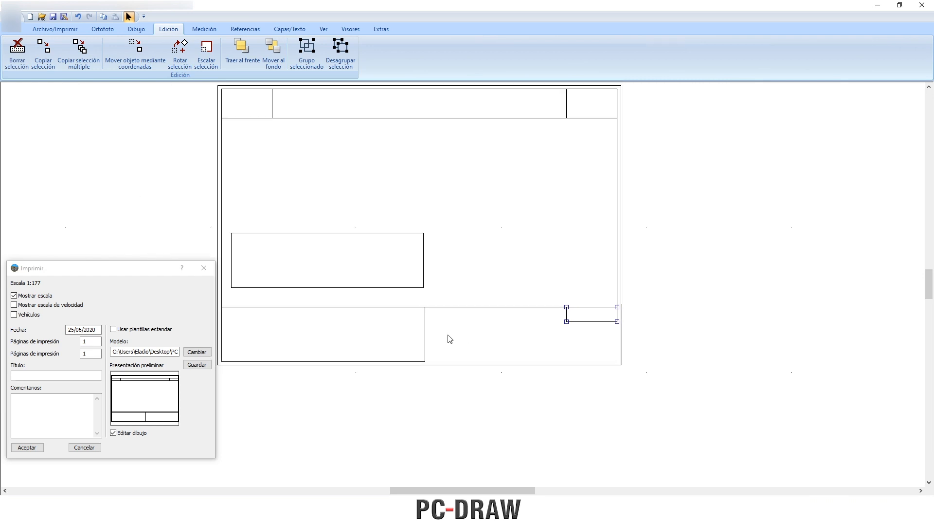
{"action": "left_click", "coordinate": [426, 349]}
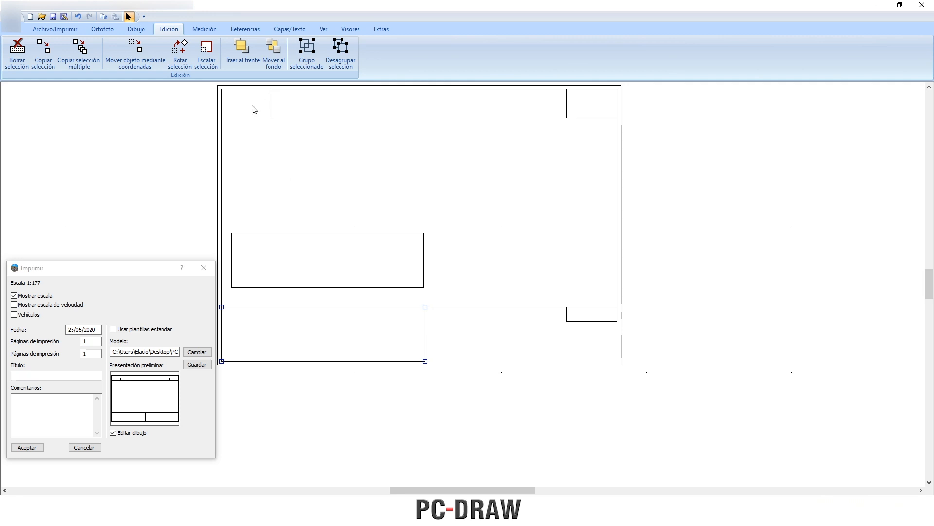
{"action": "left_click", "coordinate": [137, 55]}
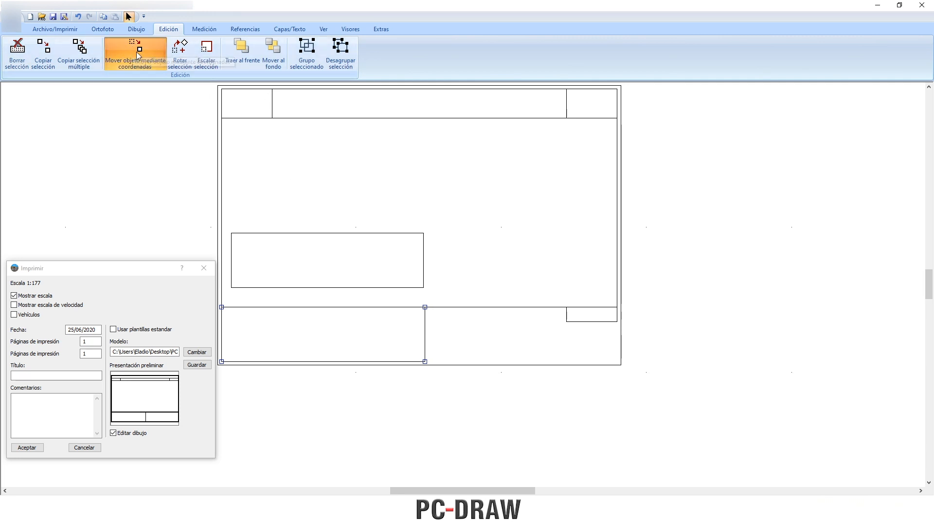
{"action": "left_click", "coordinate": [425, 307]}
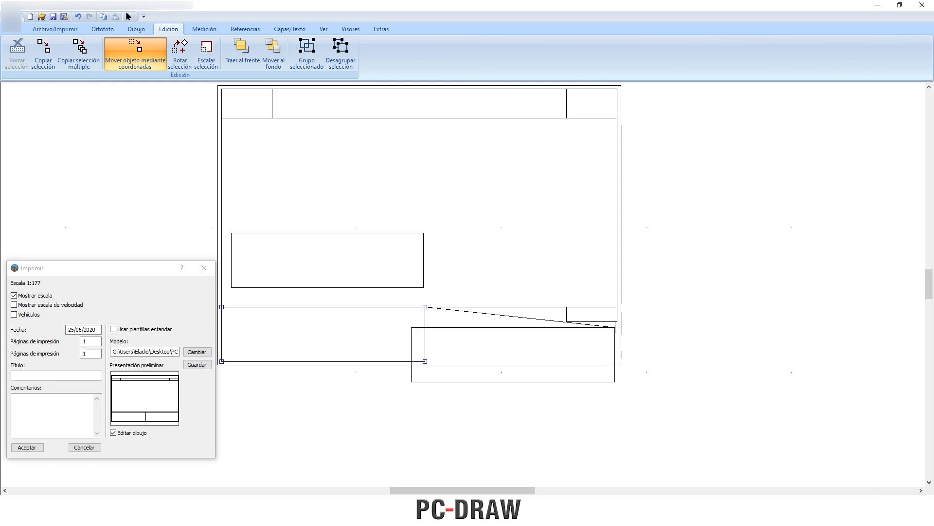
{"action": "left_click", "coordinate": [617, 321]}
Move the relocated box's upper-left vertex onto the small box's lower-left corner and raise its lower-right vertex inside the outer frame.
{"action": "scroll", "coordinate": [533, 350], "scroll_direction": "up", "scroll_amount": 4}
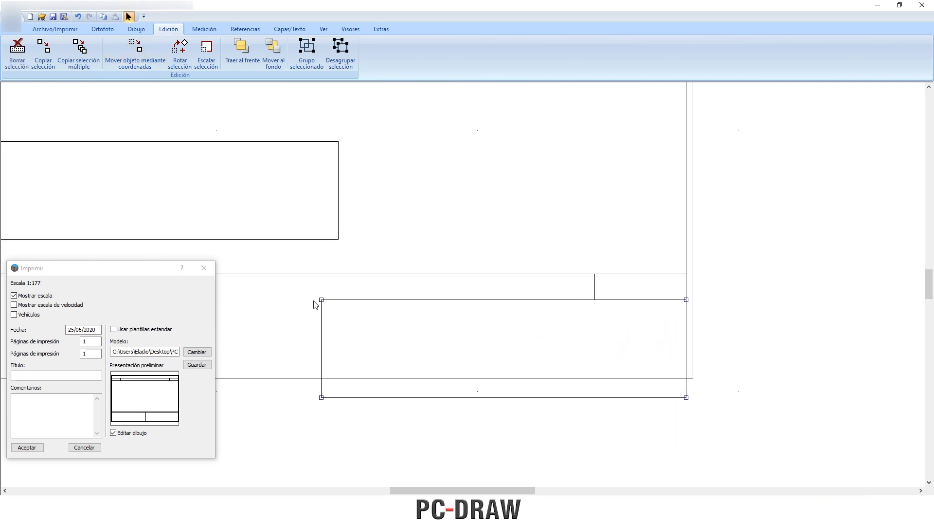
{"action": "mouse_move", "coordinate": [324, 304]}
{"action": "left_mouse_down"}
{"action": "mouse_move", "coordinate": [592, 319]}
{"action": "mouse_move", "coordinate": [596, 304]}
{"action": "left_mouse_up"}
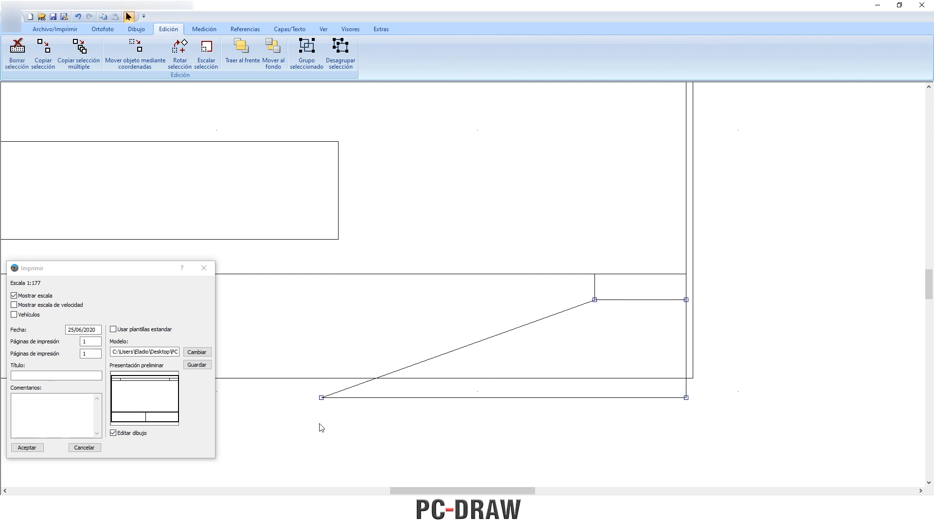
{"action": "left_click", "coordinate": [145, 29]}
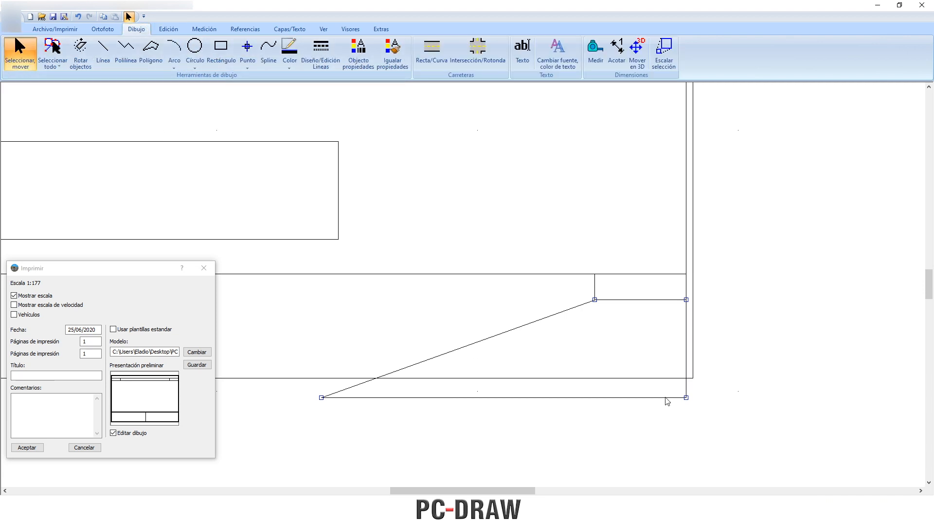
{"action": "scroll", "coordinate": [671, 401], "scroll_direction": "up", "scroll_amount": 1}
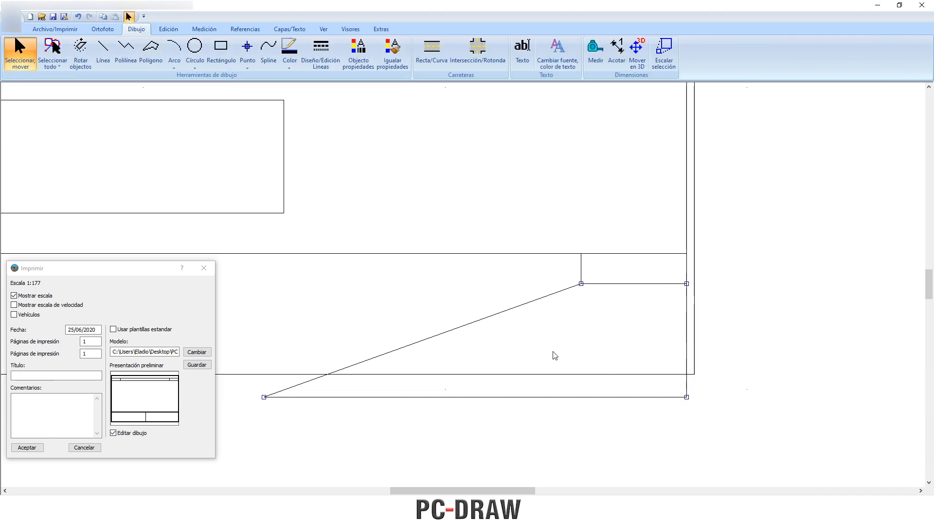
{"action": "scroll", "coordinate": [518, 335], "scroll_direction": "up", "scroll_amount": 1}
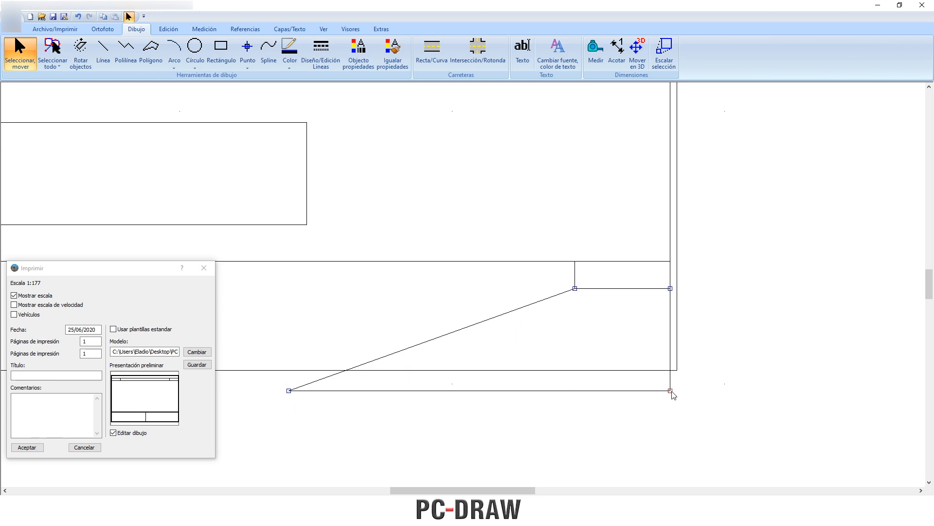
{"action": "left_click_drag", "start_coordinate": [671, 390], "coordinate": [673, 336]}
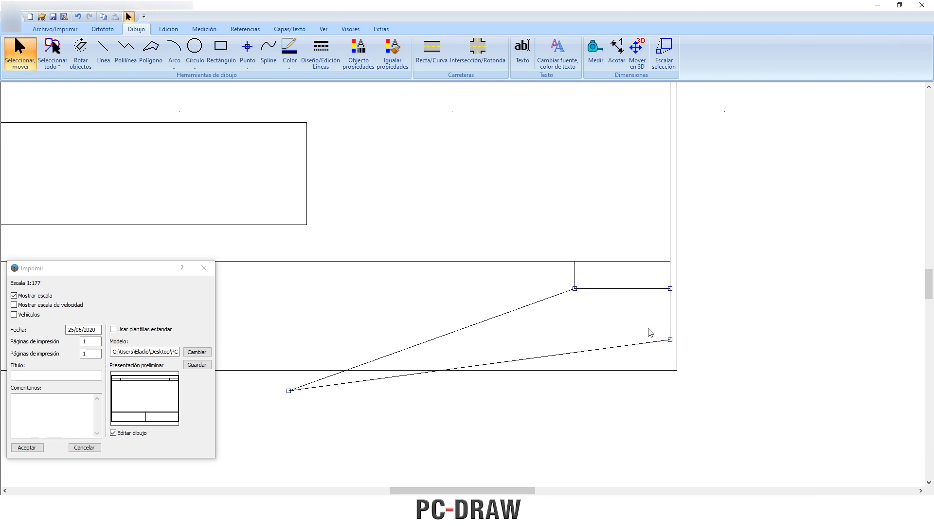
Confirm the object snap settings and pull both lower vertices of the distorted box up to a short distance below the small box.
{"action": "left_click", "coordinate": [249, 30]}
{"action": "left_click", "coordinate": [20, 55]}
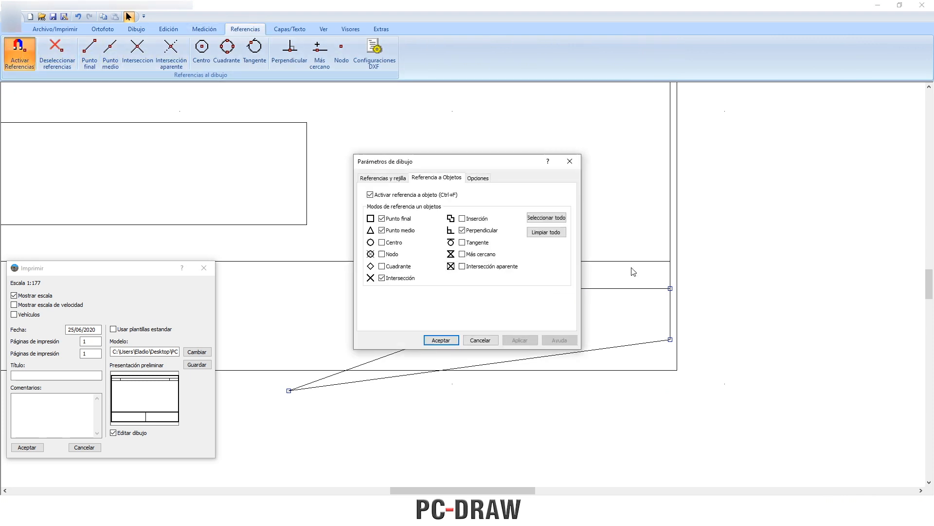
{"action": "left_click", "coordinate": [439, 340]}
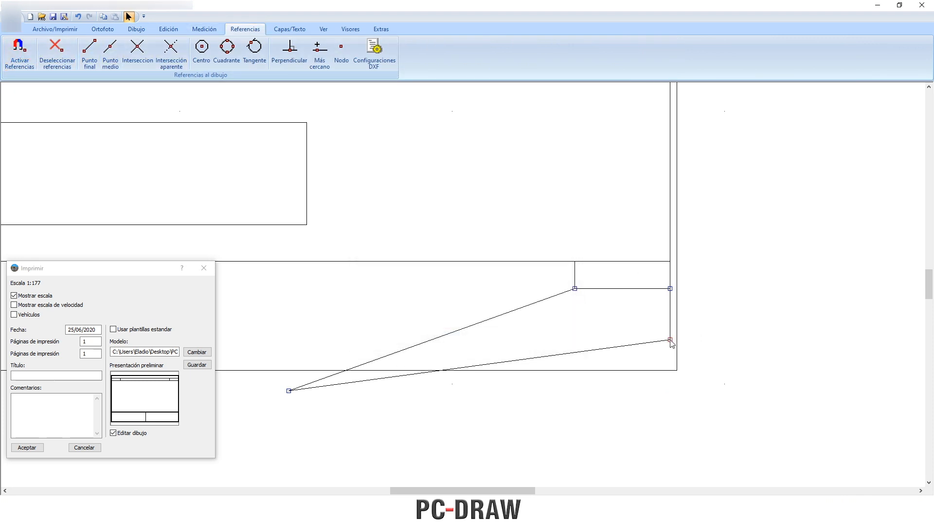
{"action": "left_click_drag", "start_coordinate": [670, 340], "coordinate": [671, 323]}
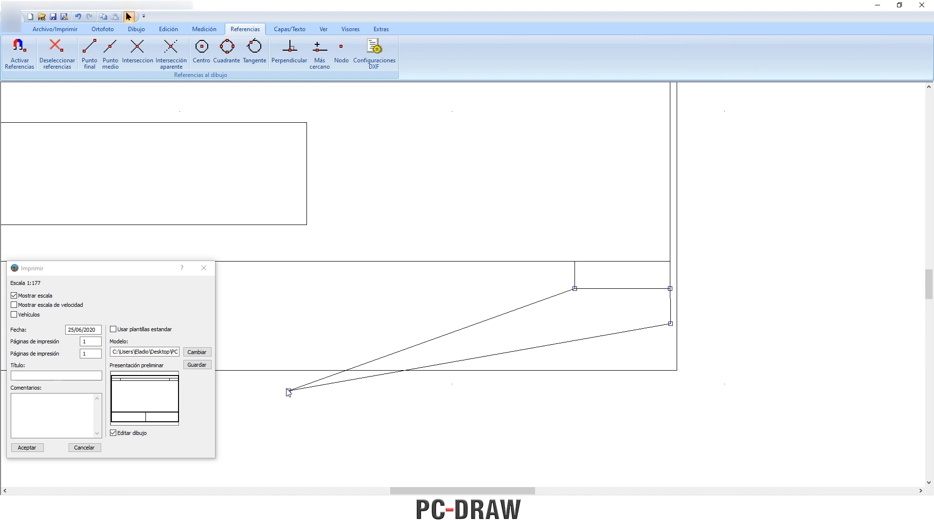
{"action": "left_click_drag", "start_coordinate": [289, 390], "coordinate": [344, 355]}
{"action": "left_click_drag", "start_coordinate": [290, 391], "coordinate": [572, 326]}
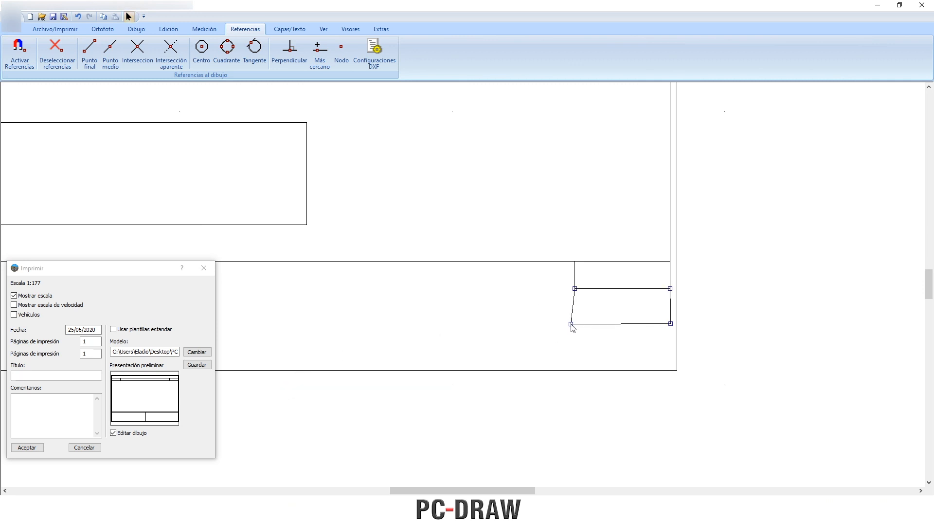
Shift the lower box's lower-right vertex slightly outward, between the main box's edge line and the outer frame.
{"action": "scroll", "coordinate": [599, 363], "scroll_direction": "up", "scroll_amount": 3}
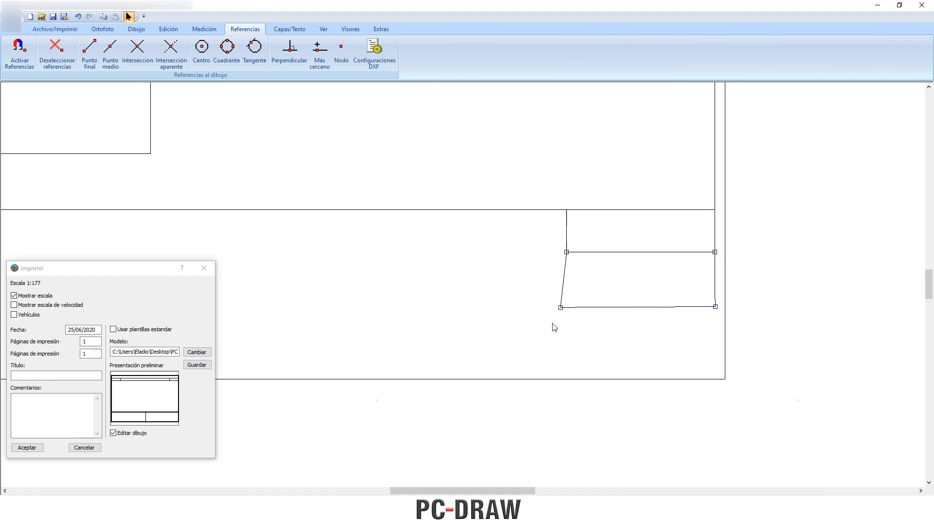
{"action": "scroll", "coordinate": [700, 313], "scroll_direction": "up", "scroll_amount": 3}
{"action": "left_click_drag", "start_coordinate": [703, 303], "coordinate": [711, 304]}
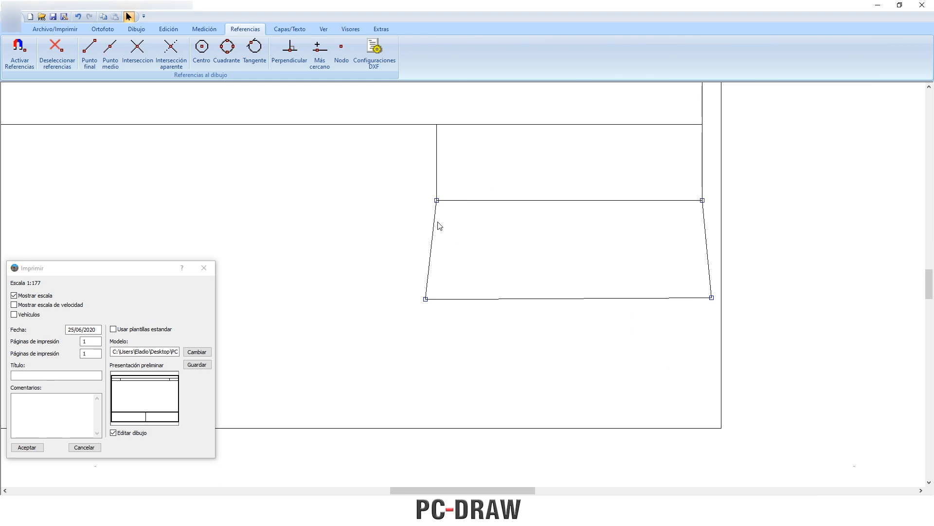
Open the lower box's object properties and set the length precision to four decimals (0.0000).
{"action": "left_click", "coordinate": [145, 31]}
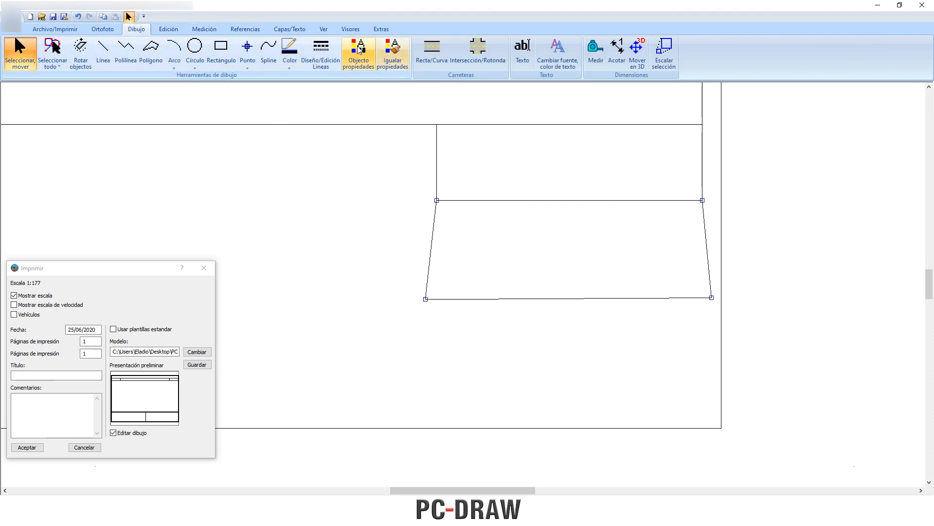
{"action": "left_click", "coordinate": [350, 64]}
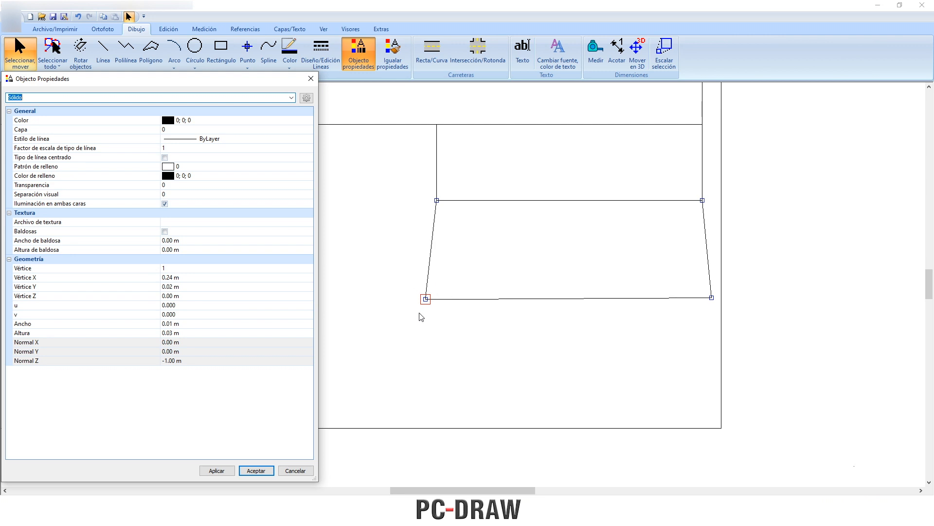
{"action": "left_click", "coordinate": [288, 268]}
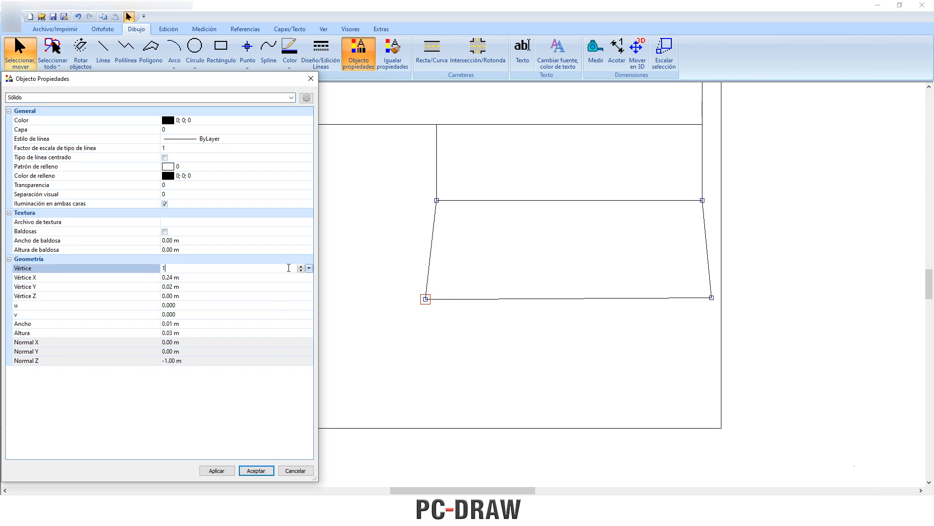
{"action": "left_click", "coordinate": [301, 267]}
{"action": "left_click", "coordinate": [300, 266]}
{"action": "left_click", "coordinate": [307, 99]}
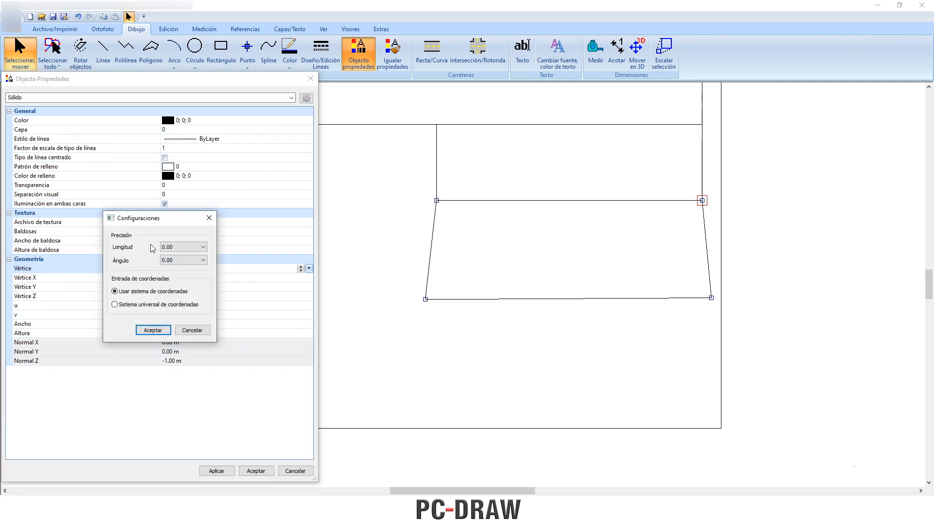
{"action": "left_click", "coordinate": [183, 247]}
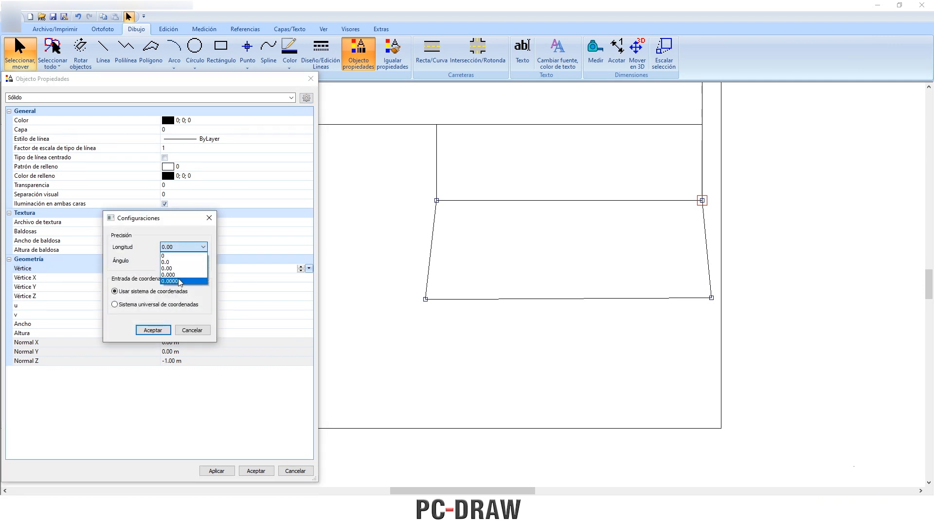
{"action": "left_click", "coordinate": [180, 281]}
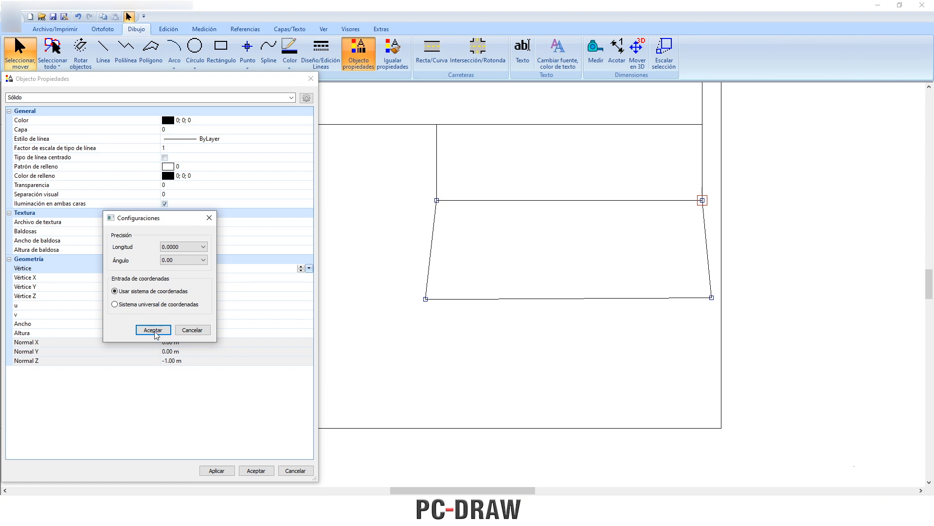
{"action": "left_click", "coordinate": [153, 330]}
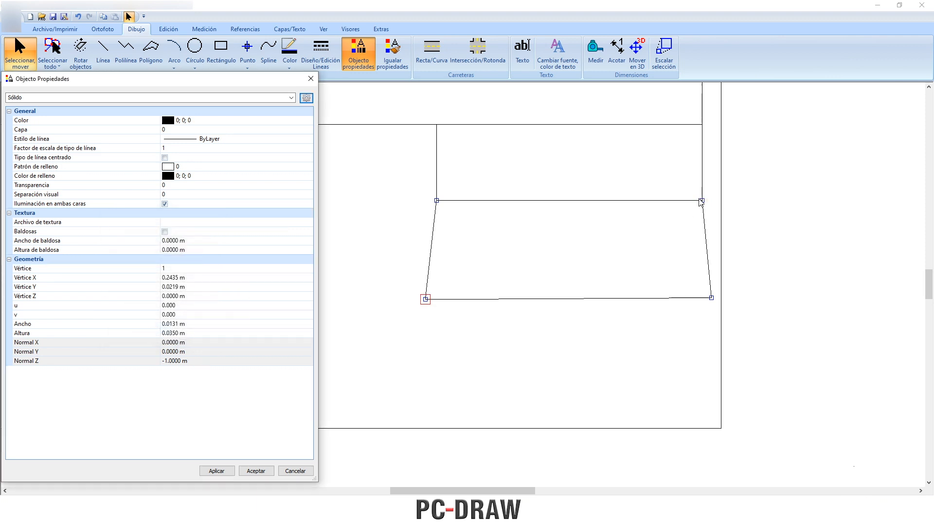
Align the lower box's lower-right vertex with its upper-right vertex by setting vertex 4's X coordinate to 0.28 m and apply it.
{"action": "left_click", "coordinate": [297, 268]}
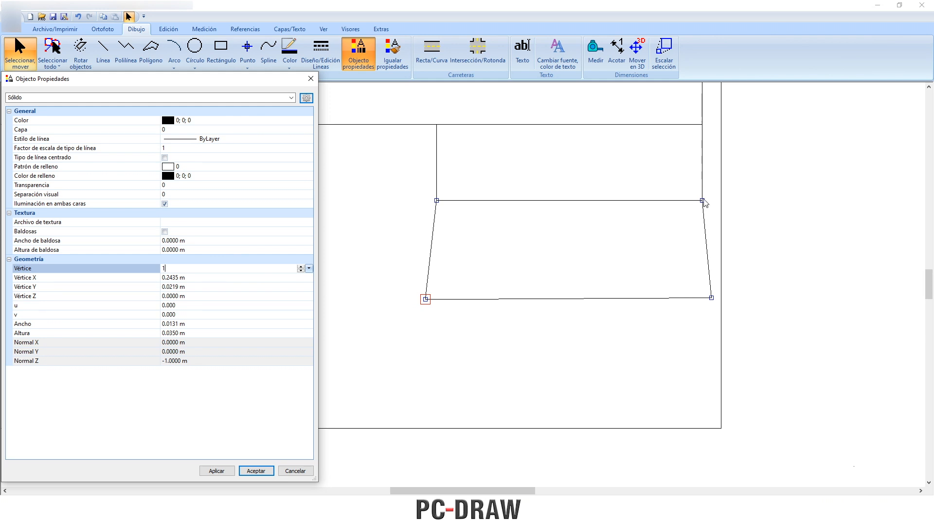
{"action": "left_click", "coordinate": [301, 267]}
{"action": "left_click", "coordinate": [300, 267]}
{"action": "left_click", "coordinate": [180, 277]}
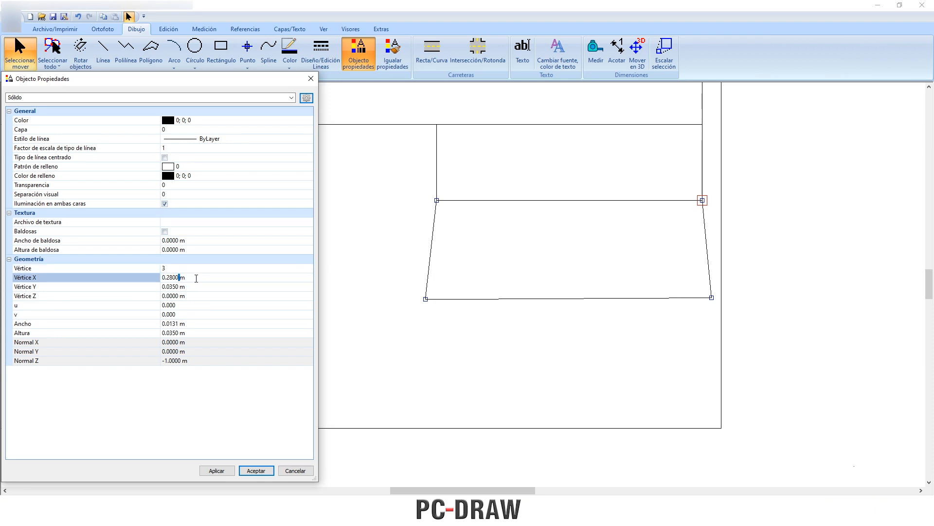
{"action": "left_click_drag", "start_coordinate": [197, 278], "coordinate": [169, 280]}
{"action": "left_click", "coordinate": [240, 269]}
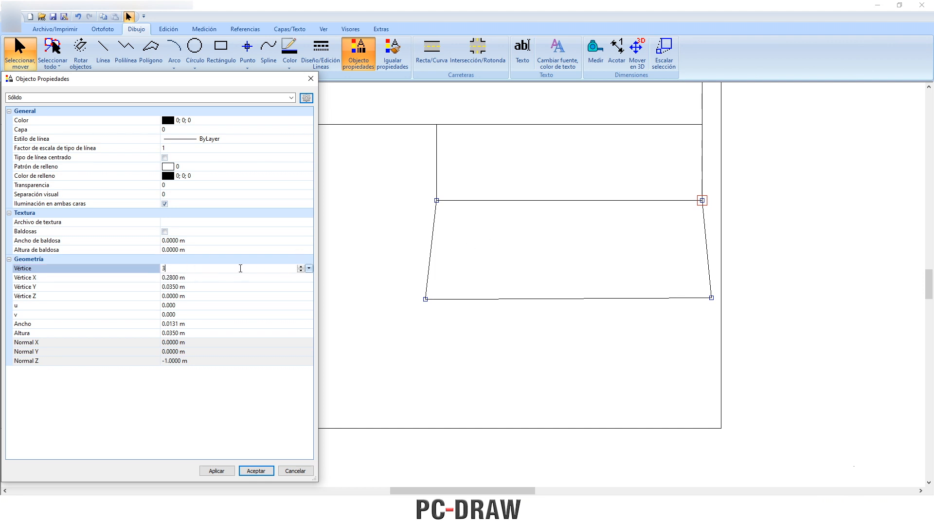
{"action": "left_click", "coordinate": [301, 266]}
{"action": "left_click", "coordinate": [178, 277]}
{"action": "left_click_drag", "start_coordinate": [178, 278], "coordinate": [157, 281]}
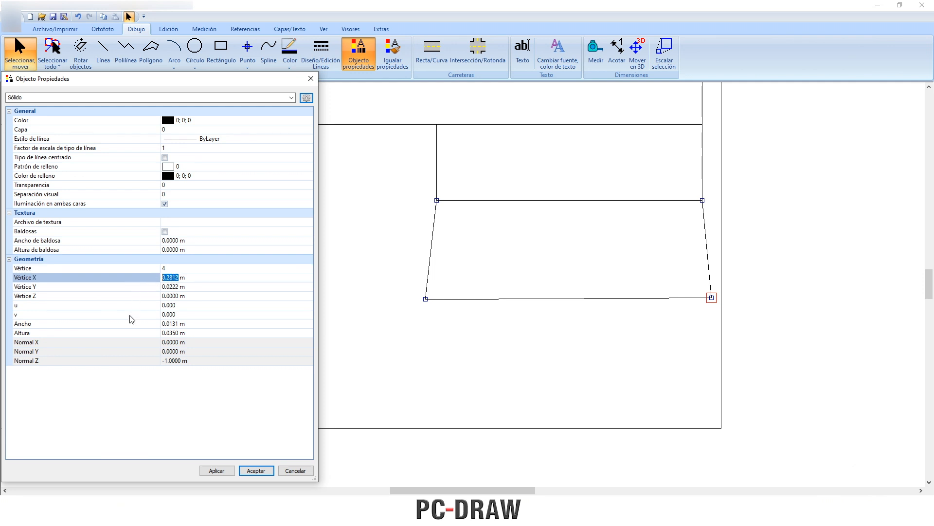
{"action": "type", "text": "0.28"}
{"action": "left_click", "coordinate": [222, 471]}
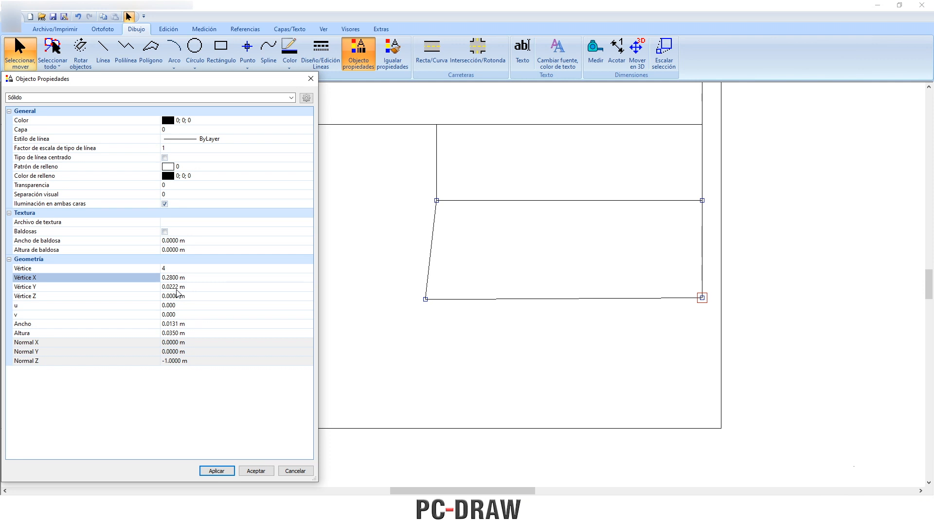
Level the lower box's bottom edge by setting vertex 1's Y coordinate to 0.0222 m and accept the properties.
{"action": "left_click", "coordinate": [176, 287]}
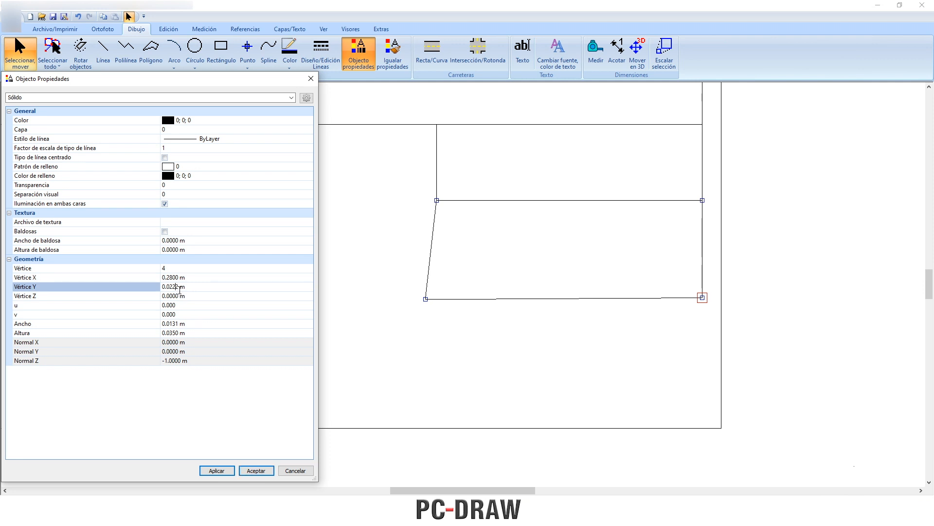
{"action": "left_click_drag", "start_coordinate": [171, 289], "coordinate": [162, 287]}
{"action": "left_click", "coordinate": [275, 268]}
{"action": "left_click", "coordinate": [301, 270]}
{"action": "left_click", "coordinate": [301, 270]}
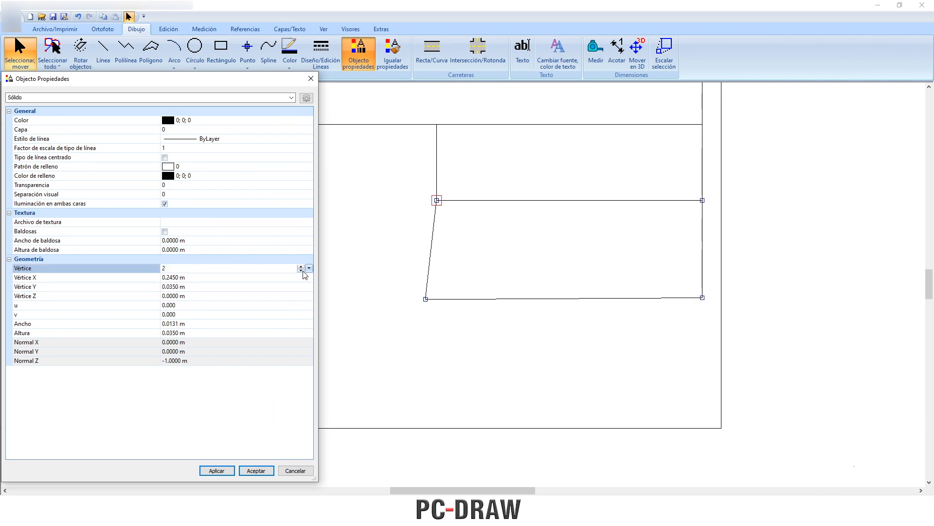
{"action": "left_click", "coordinate": [301, 270]}
{"action": "left_click", "coordinate": [178, 287]}
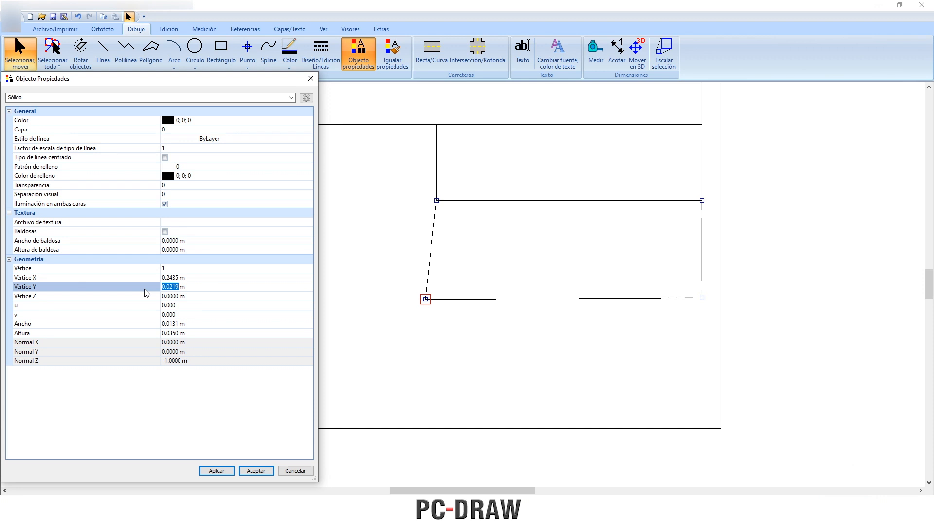
{"action": "type", "text": "0.0222"}
{"action": "left_click", "coordinate": [224, 470]}
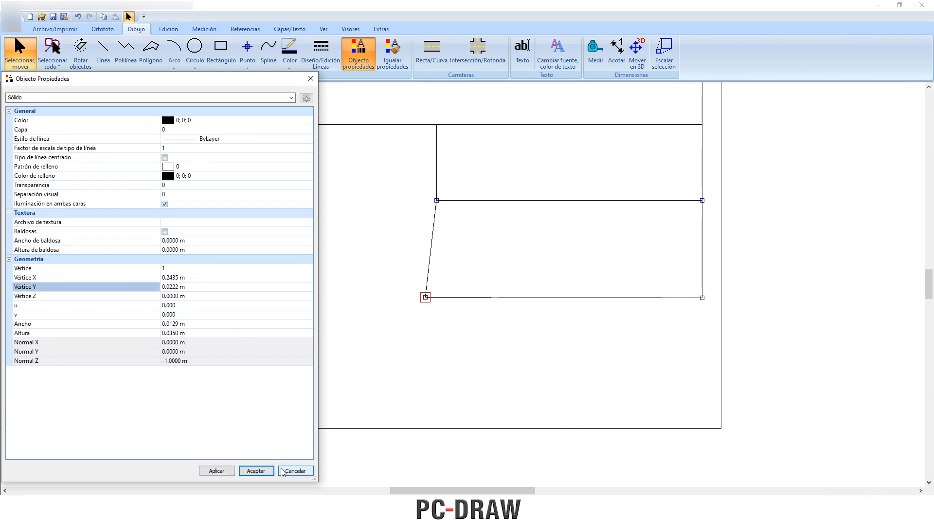
{"action": "left_click", "coordinate": [256, 470]}
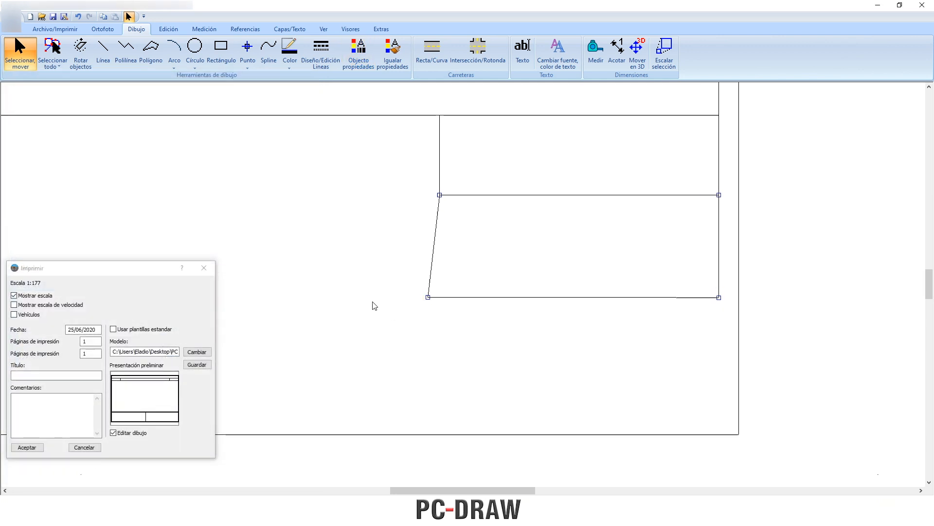
Turn on object snap and draw a guide line from the small box's upper-left corner straight down past the lower box.
{"action": "scroll", "coordinate": [374, 305], "scroll_direction": "up", "scroll_amount": 1}
{"action": "scroll", "coordinate": [375, 305], "scroll_direction": "down", "scroll_amount": 2}
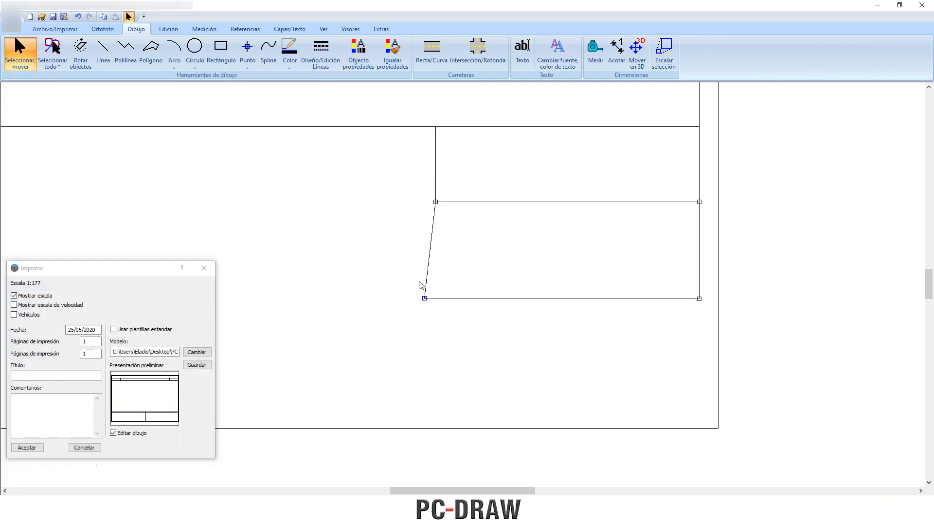
{"action": "left_click", "coordinate": [103, 56]}
{"action": "left_click", "coordinate": [245, 29]}
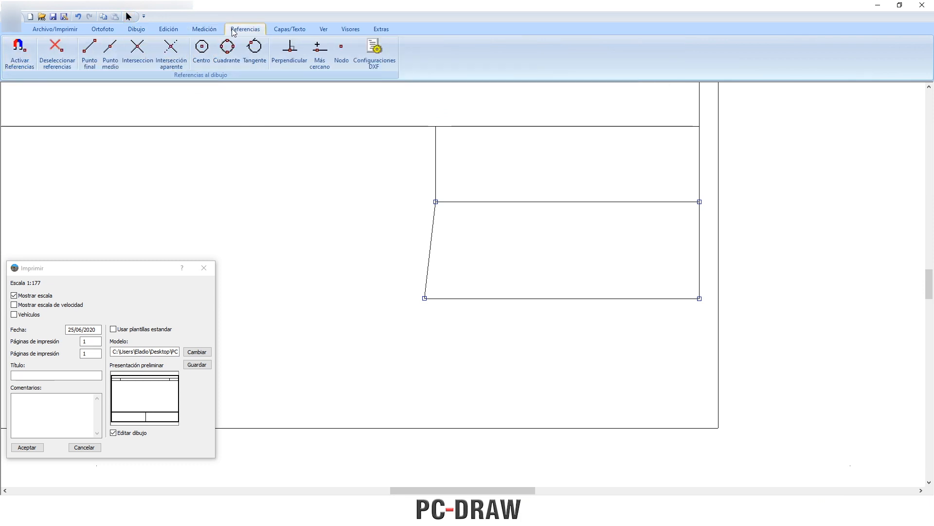
{"action": "left_click", "coordinate": [19, 49]}
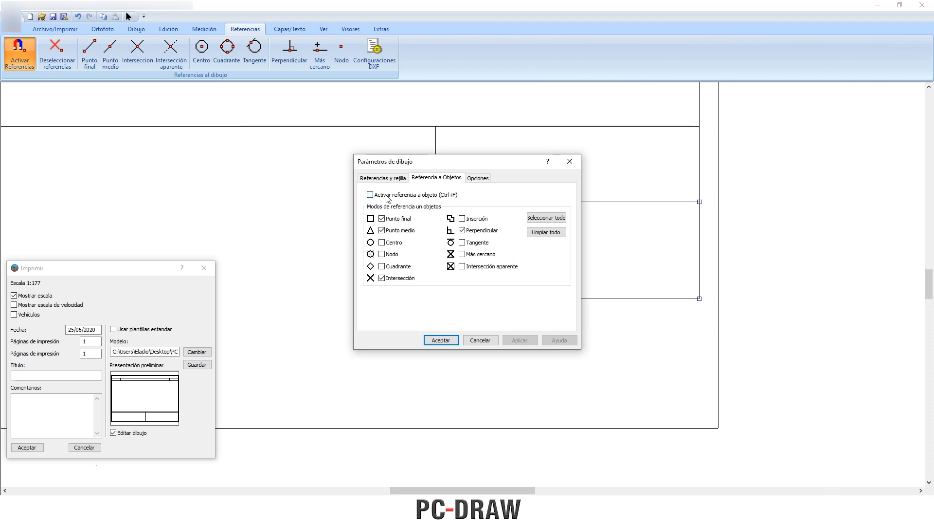
{"action": "left_click", "coordinate": [441, 339]}
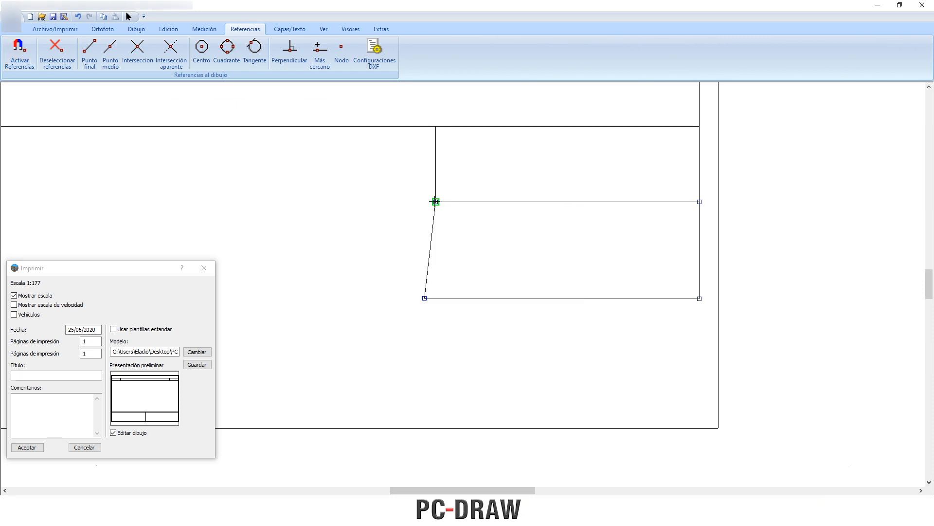
{"action": "left_click", "coordinate": [436, 127]}
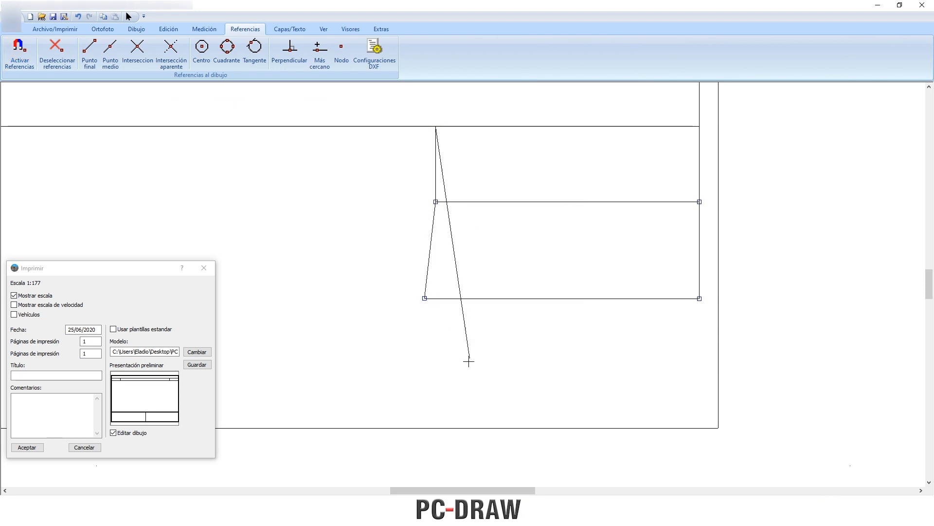
{"action": "left_click", "coordinate": [435, 380]}
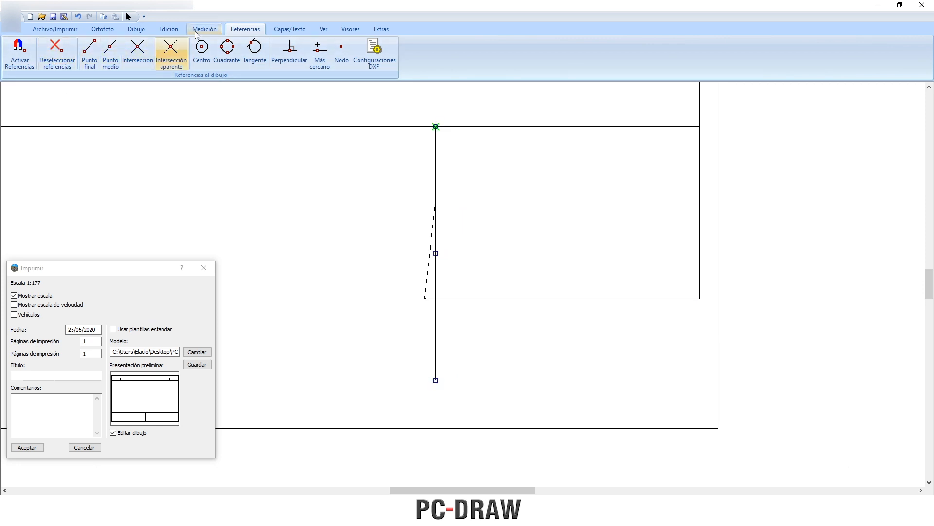
Set the guide line's angle to exactly -90° in its object properties and accept.
{"action": "left_click", "coordinate": [204, 28]}
{"action": "left_click", "coordinate": [137, 29]}
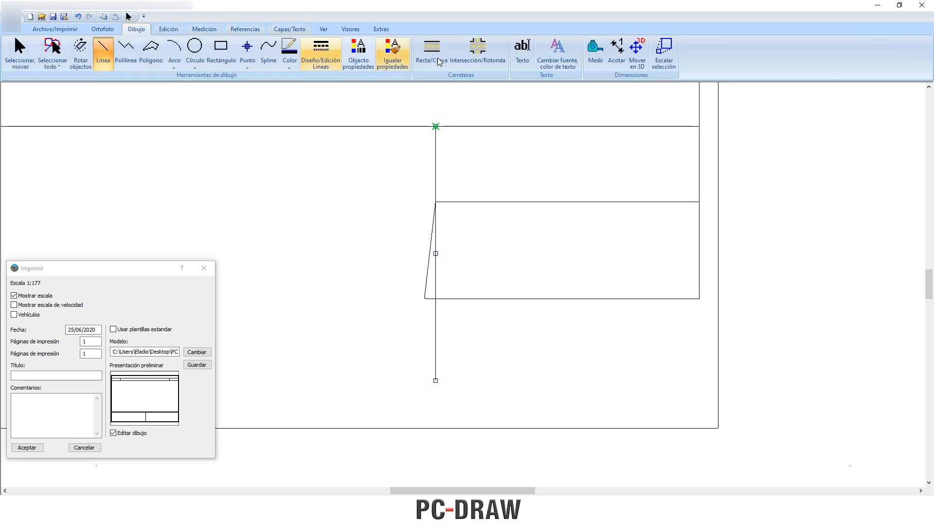
{"action": "left_click", "coordinate": [364, 57]}
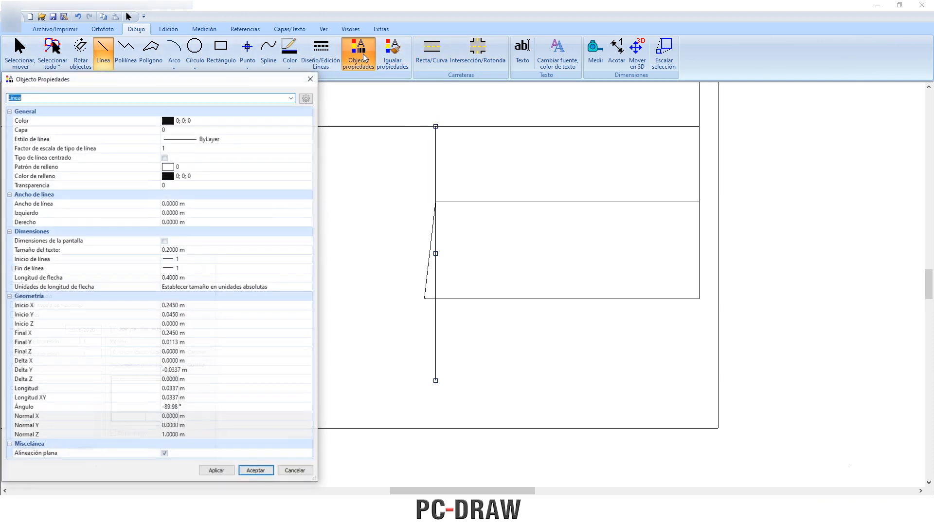
{"action": "left_click", "coordinate": [178, 407]}
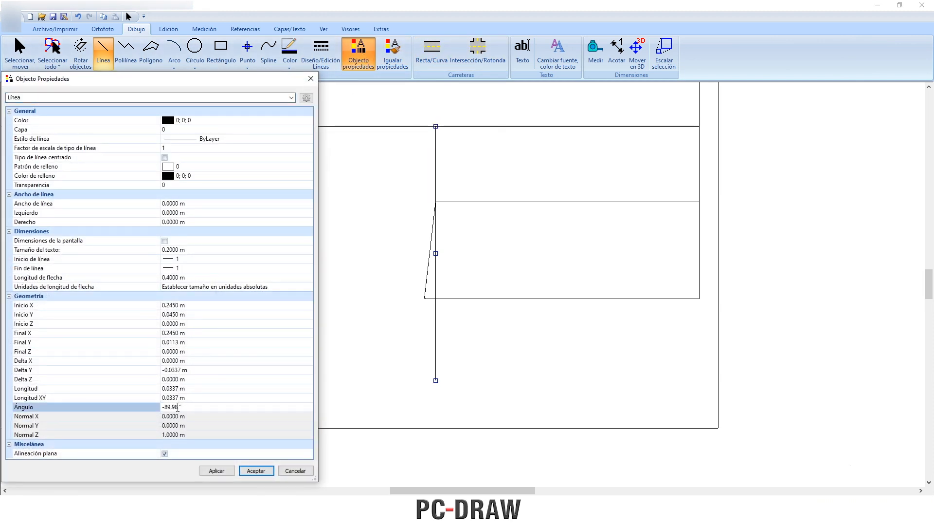
{"action": "left_click_drag", "start_coordinate": [168, 410], "coordinate": [165, 410]}
{"action": "type", "text": "90"}
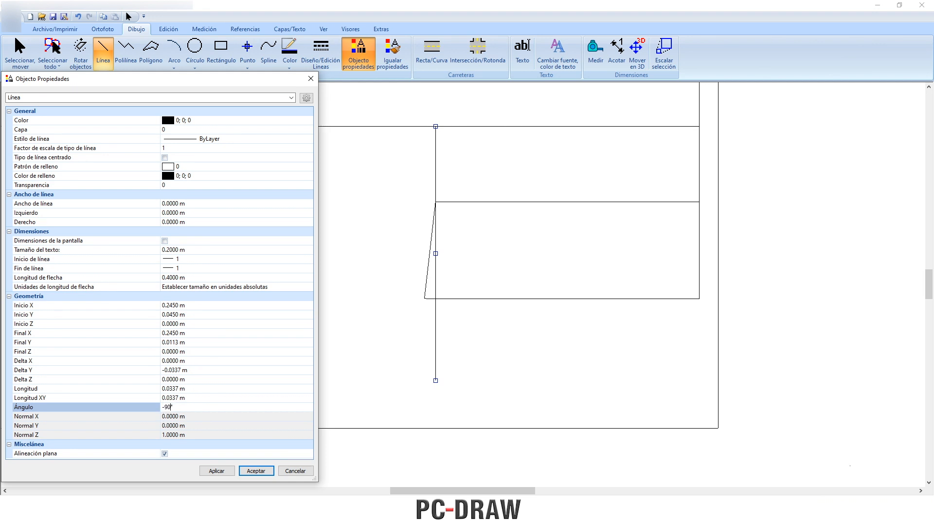
{"action": "key", "text": "Return"}
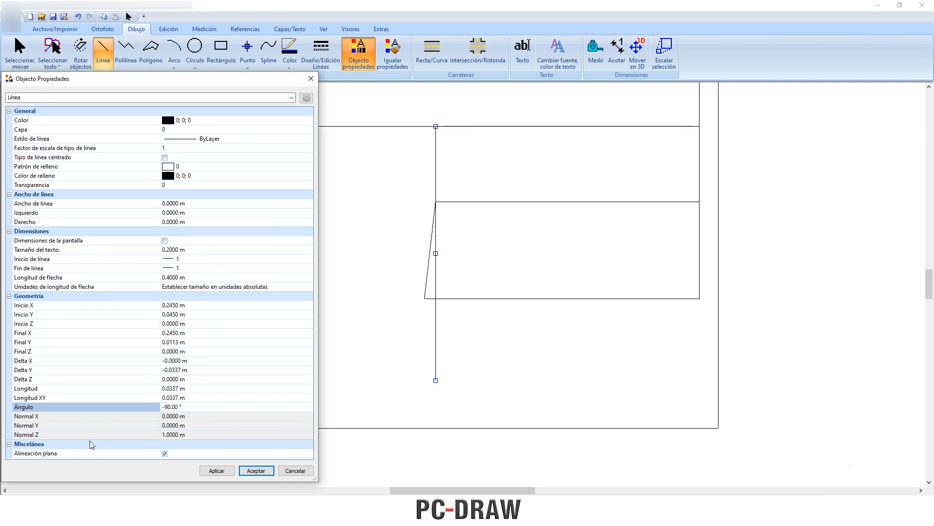
{"action": "left_click", "coordinate": [216, 470]}
{"action": "left_click", "coordinate": [252, 473]}
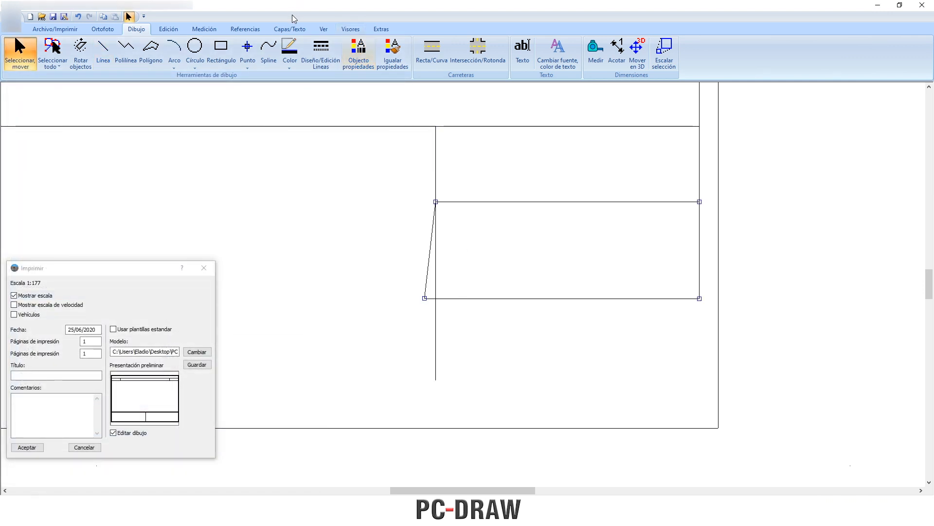
Check the object snap settings and move the lower box's lower-left vertex onto the guide line's intersection with the bottom edge.
{"action": "left_click", "coordinate": [245, 29]}
{"action": "left_click", "coordinate": [20, 48]}
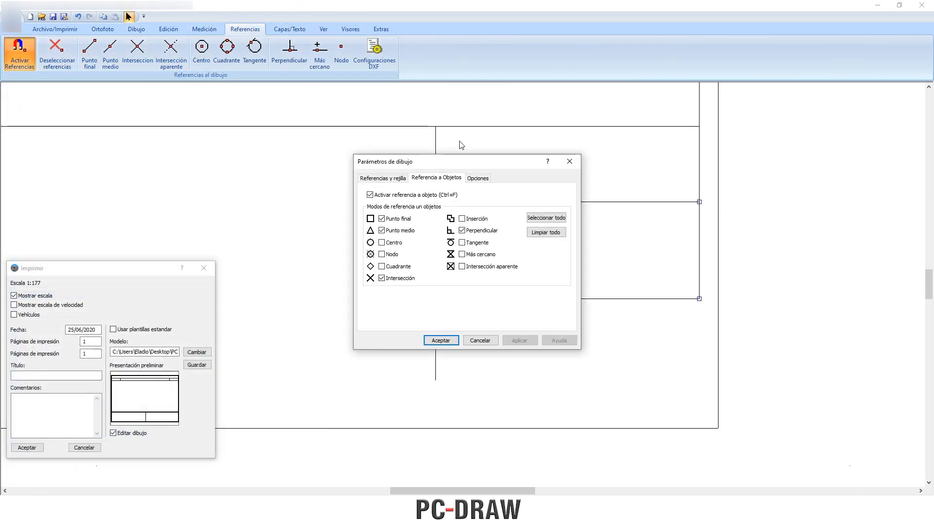
{"action": "left_click", "coordinate": [565, 160]}
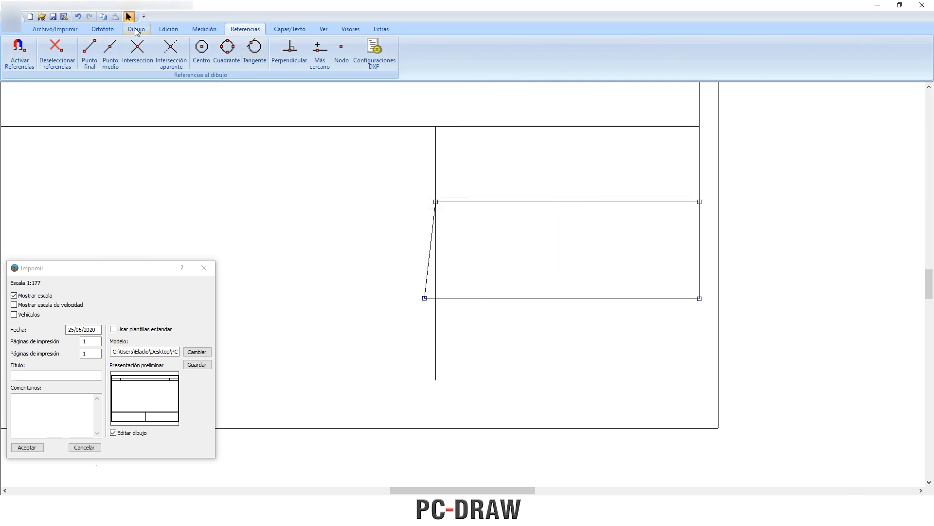
{"action": "left_click", "coordinate": [137, 31]}
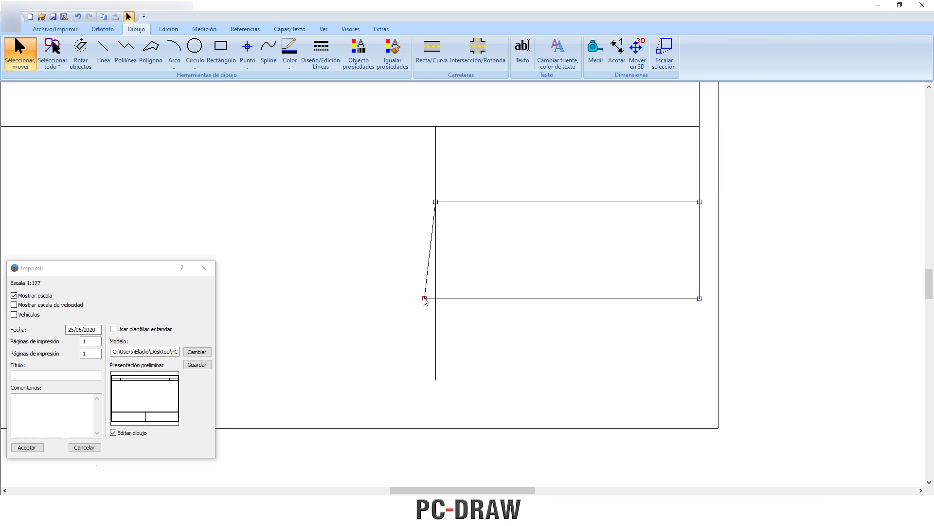
{"action": "left_click_drag", "start_coordinate": [424, 298], "coordinate": [435, 299]}
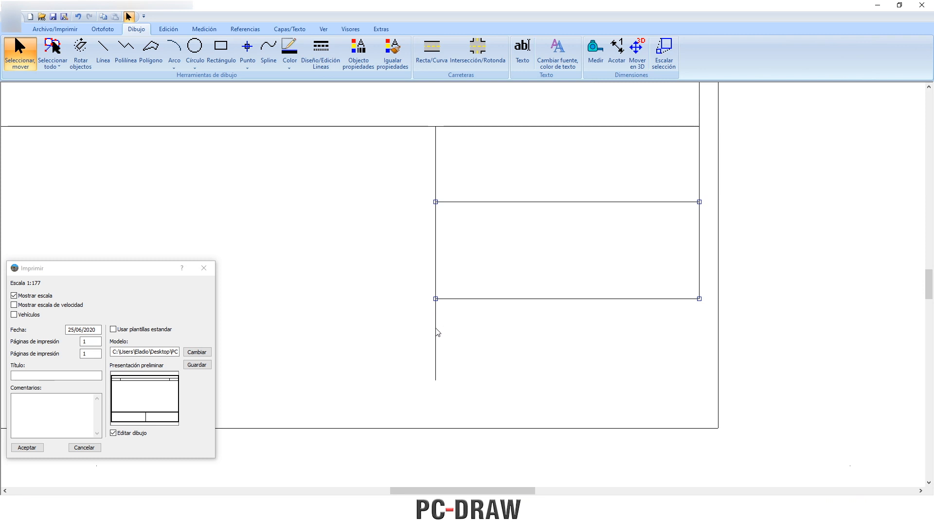
Delete the vertical guide line extending below the lower box.
{"action": "left_click", "coordinate": [503, 393]}
{"action": "scroll", "coordinate": [421, 341], "scroll_direction": "down", "scroll_amount": 5}
{"action": "left_click_drag", "start_coordinate": [357, 327], "coordinate": [581, 333]}
{"action": "scroll", "coordinate": [581, 334], "scroll_direction": "down", "scroll_amount": 3}
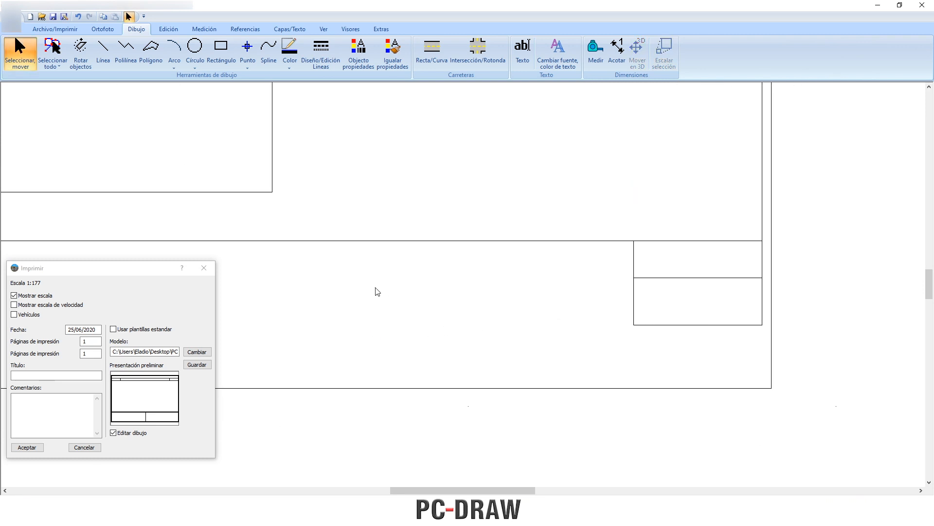
{"action": "scroll", "coordinate": [377, 291], "scroll_direction": "down", "scroll_amount": 2}
{"action": "mouse_move", "coordinate": [398, 297]}
{"action": "left_mouse_down"}
{"action": "mouse_move", "coordinate": [469, 309]}
{"action": "mouse_move", "coordinate": [644, 308]}
{"action": "left_mouse_up"}
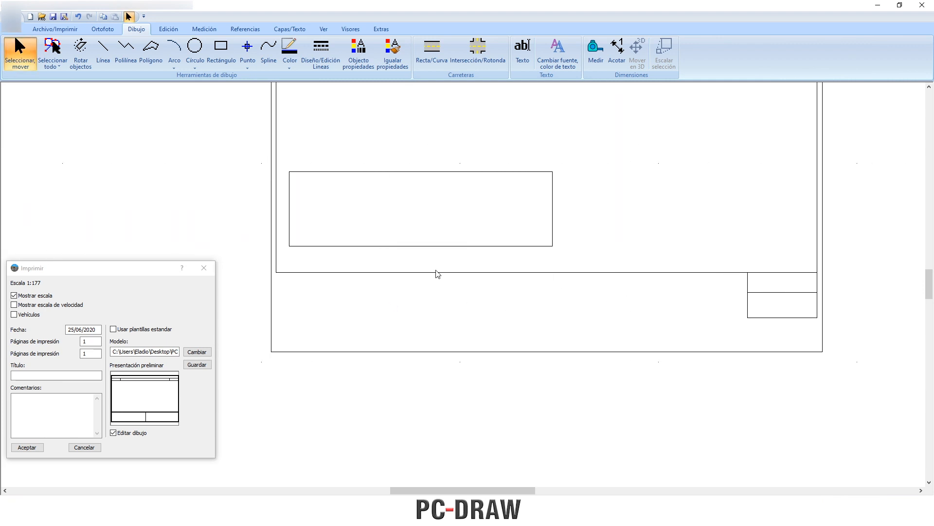
Check the object snap settings and move the large lower box by its upper-left corner onto the main drawing area's lower-left corner.
{"action": "left_click", "coordinate": [352, 172]}
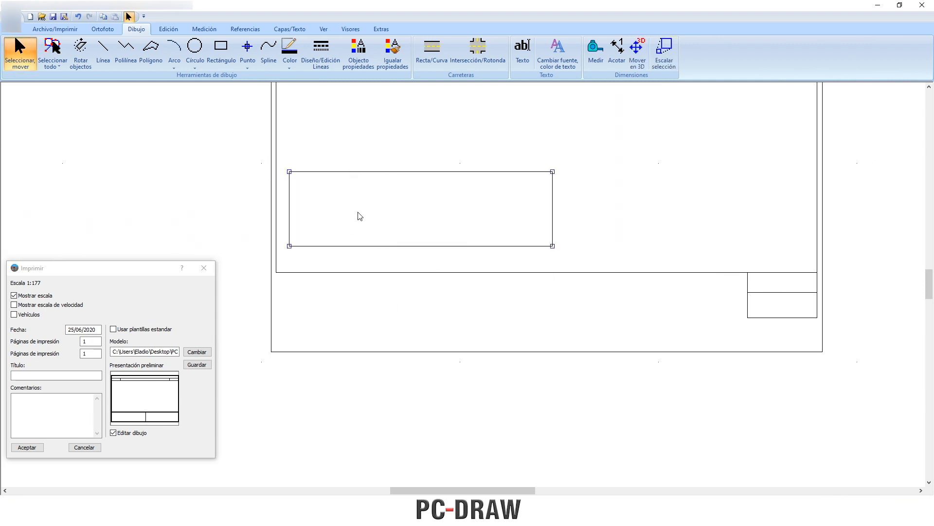
{"action": "left_click", "coordinate": [249, 29]}
{"action": "left_click", "coordinate": [19, 51]}
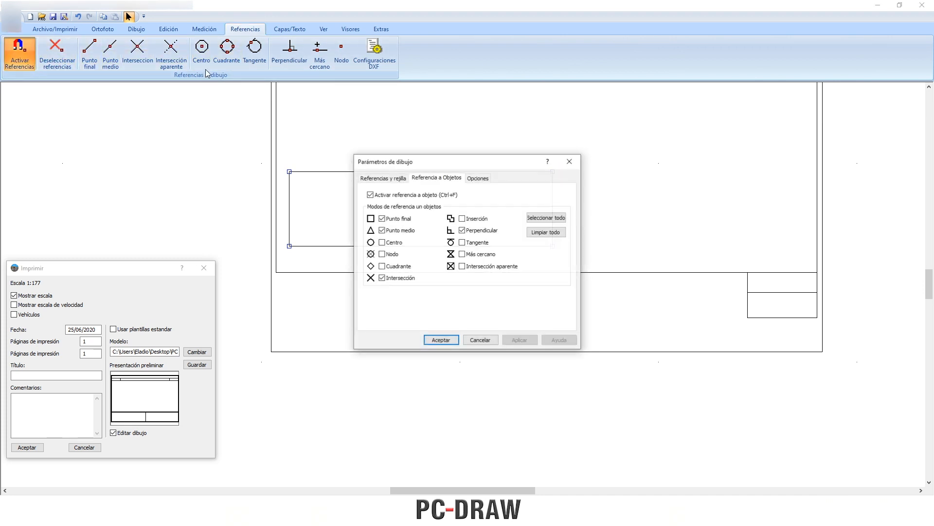
{"action": "left_click", "coordinate": [569, 161]}
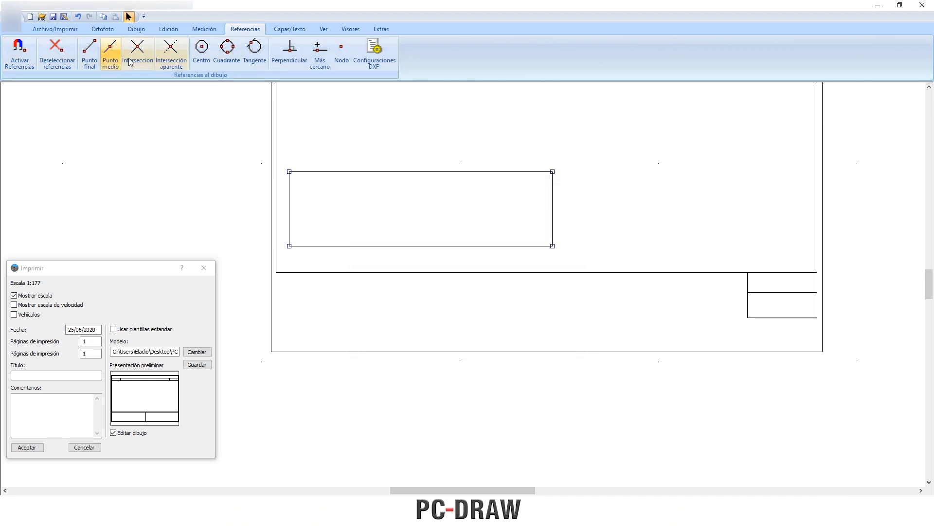
{"action": "left_click", "coordinate": [169, 31]}
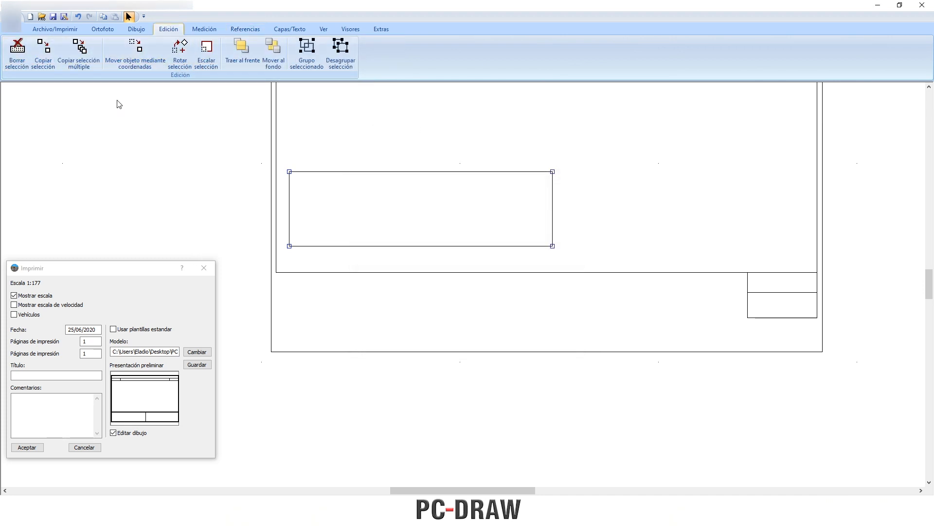
{"action": "left_click", "coordinate": [135, 67]}
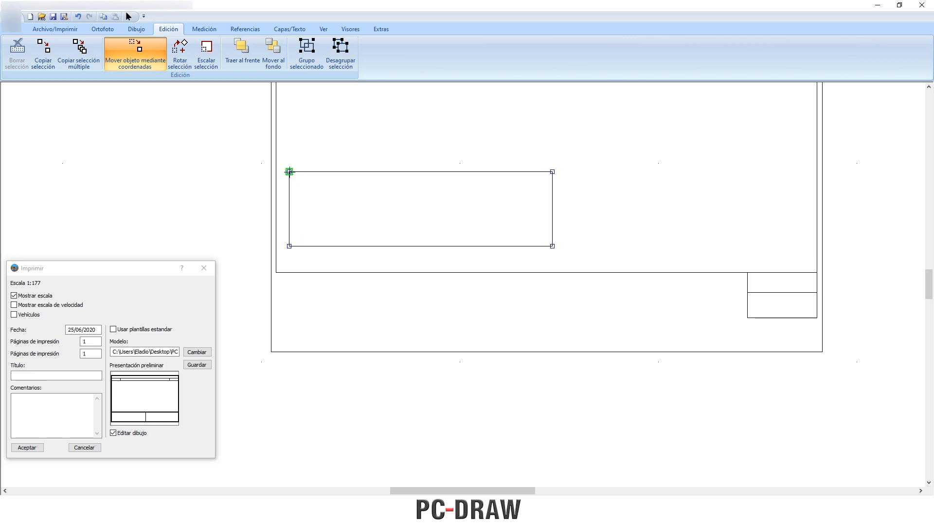
{"action": "left_click", "coordinate": [289, 171]}
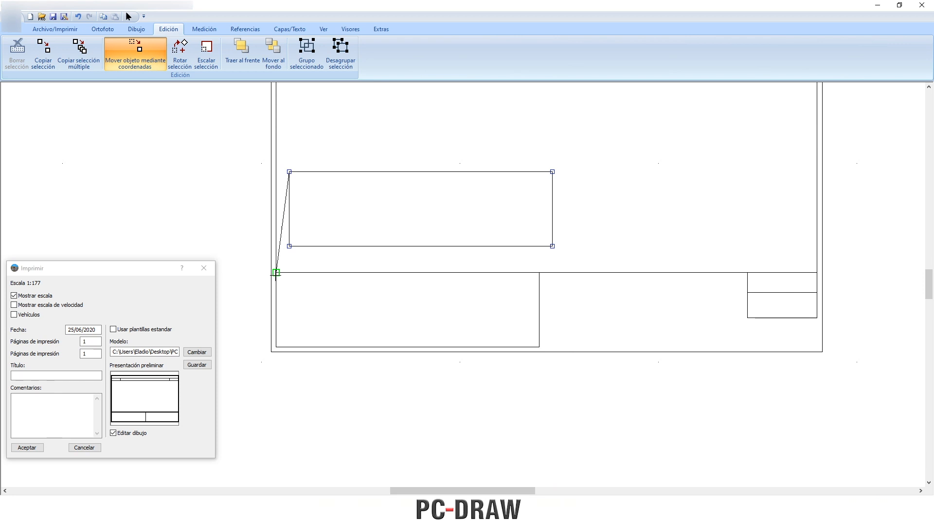
{"action": "left_click", "coordinate": [276, 272]}
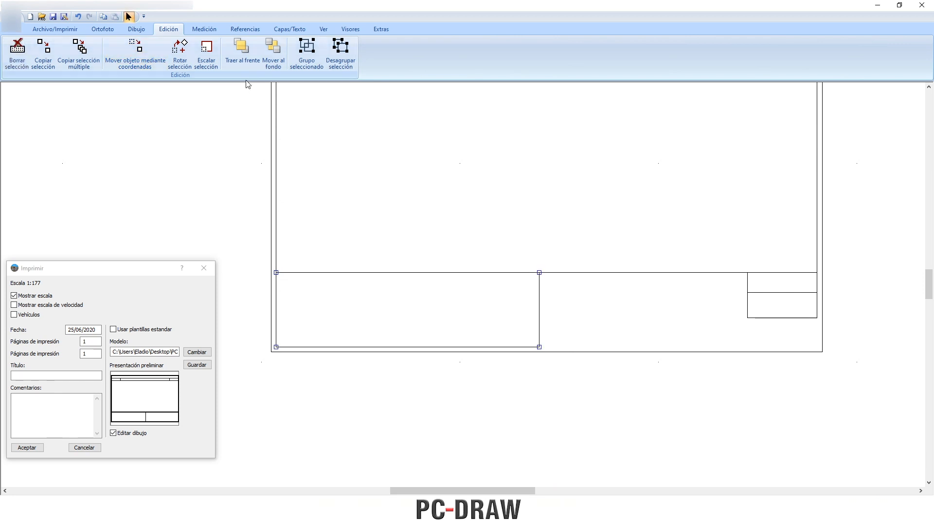
Move the large box's upper-right vertex onto the small box's upper-left corner and draw a guide line from there down past the frame.
{"action": "left_click", "coordinate": [133, 30]}
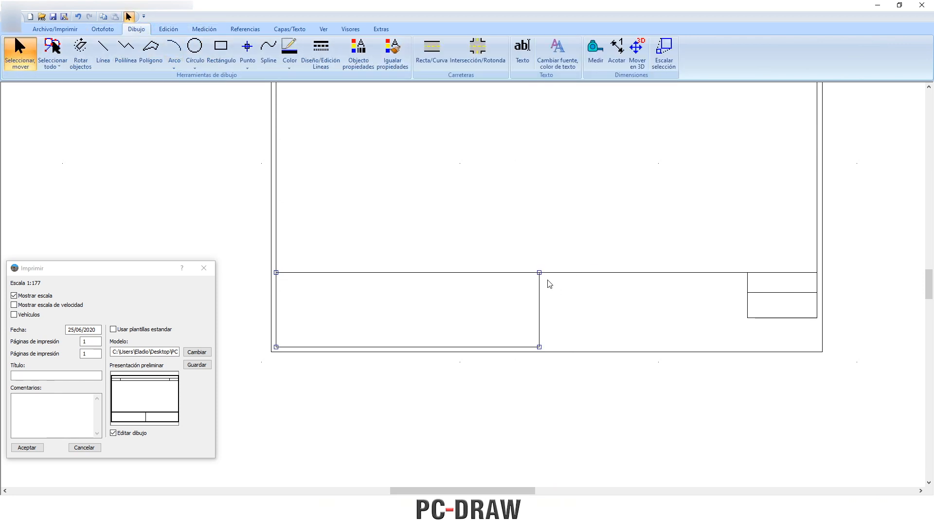
{"action": "left_click_drag", "start_coordinate": [539, 272], "coordinate": [747, 273]}
{"action": "left_click_drag", "start_coordinate": [722, 325], "coordinate": [539, 296]}
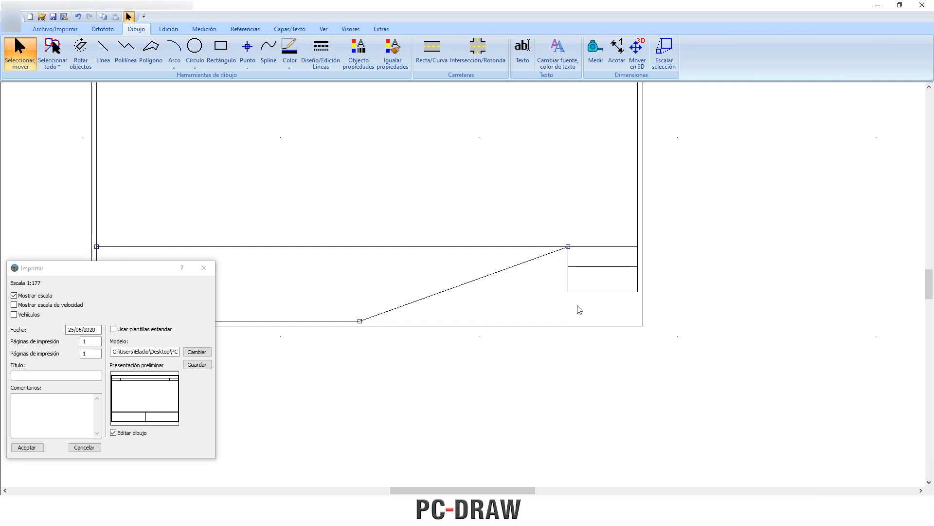
{"action": "scroll", "coordinate": [556, 316], "scroll_direction": "up", "scroll_amount": 1}
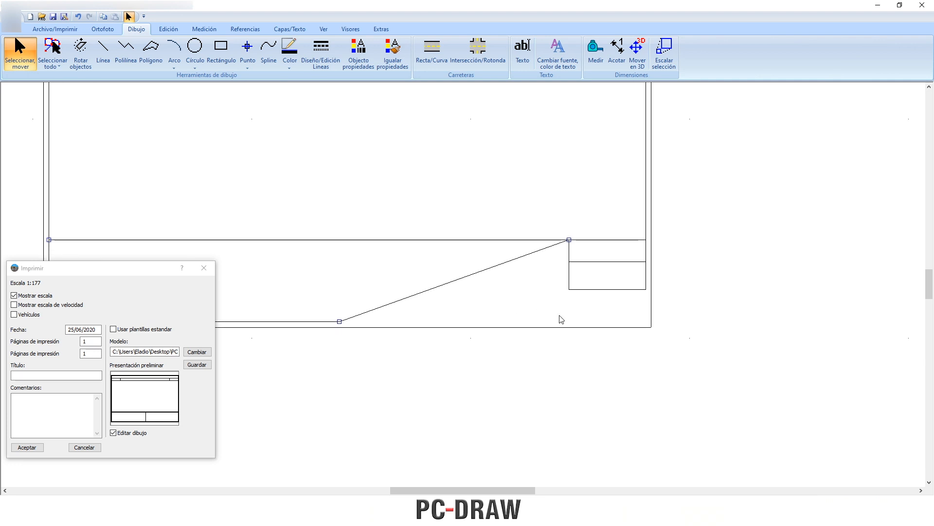
{"action": "left_click", "coordinate": [102, 54]}
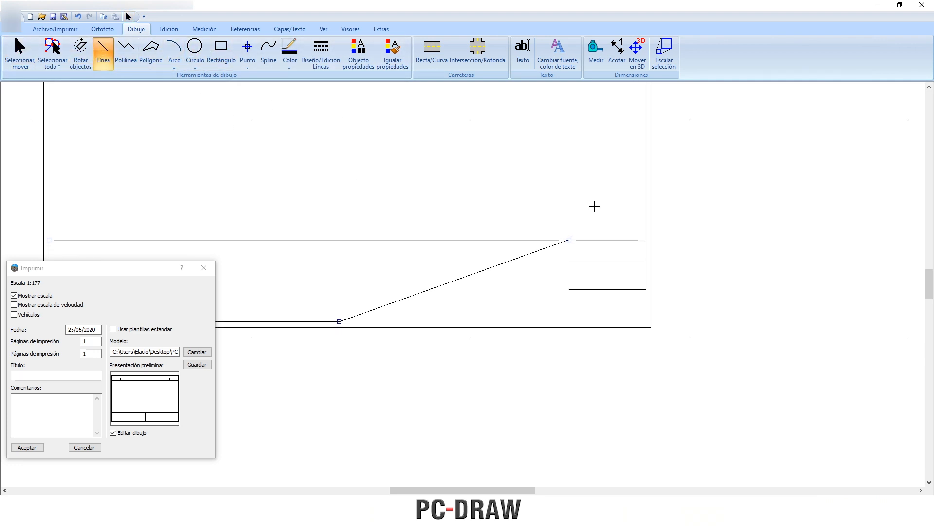
{"action": "left_click", "coordinate": [569, 240]}
{"action": "left_click", "coordinate": [558, 366]}
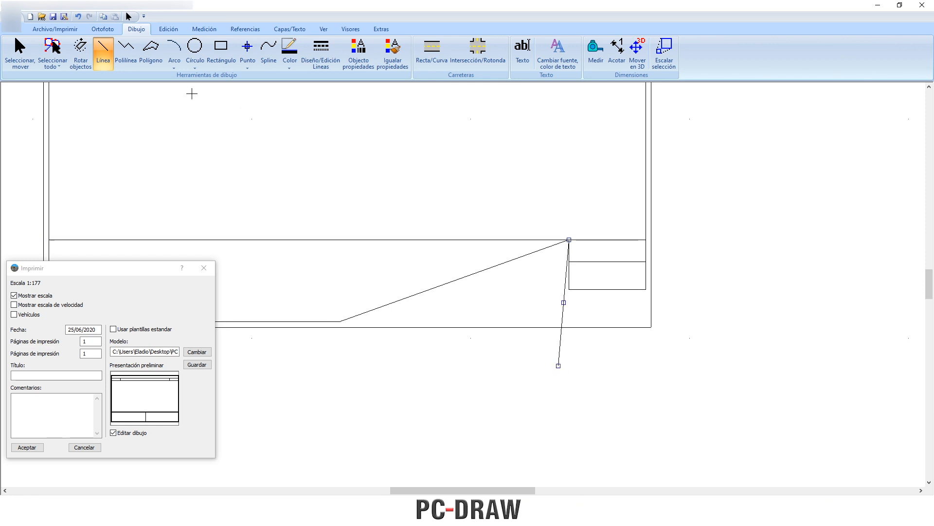
Set the guide line's angle to exactly -90.00° in its object properties and accept.
{"action": "left_click", "coordinate": [19, 51]}
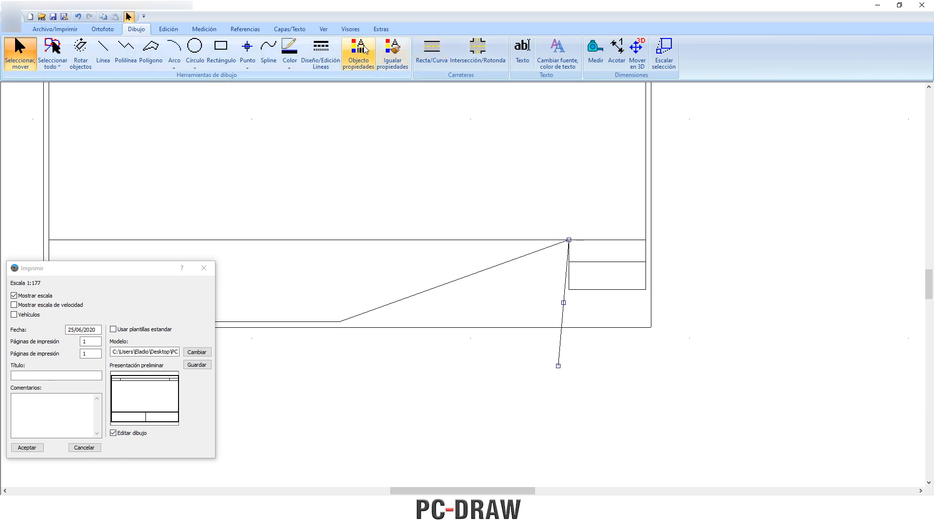
{"action": "left_click", "coordinate": [364, 49]}
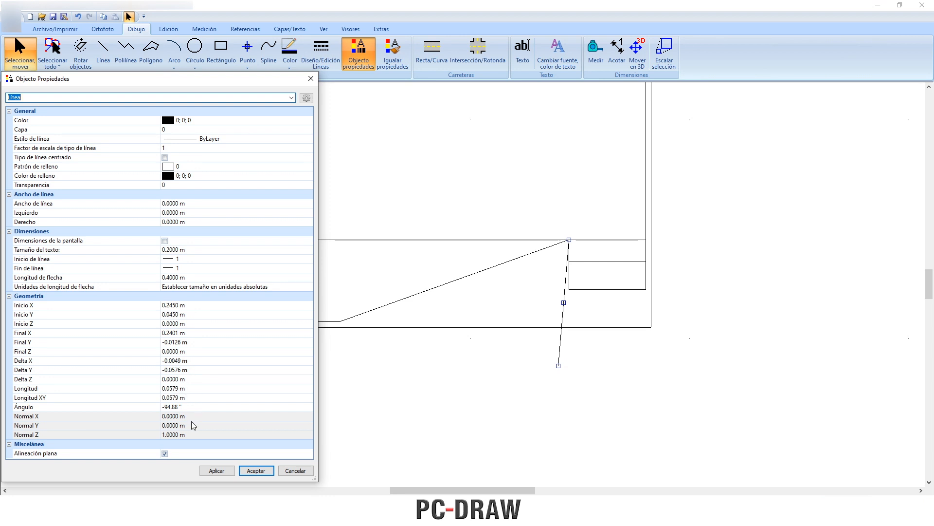
{"action": "left_click", "coordinate": [184, 407]}
{"action": "left_click_drag", "start_coordinate": [182, 407], "coordinate": [171, 407]}
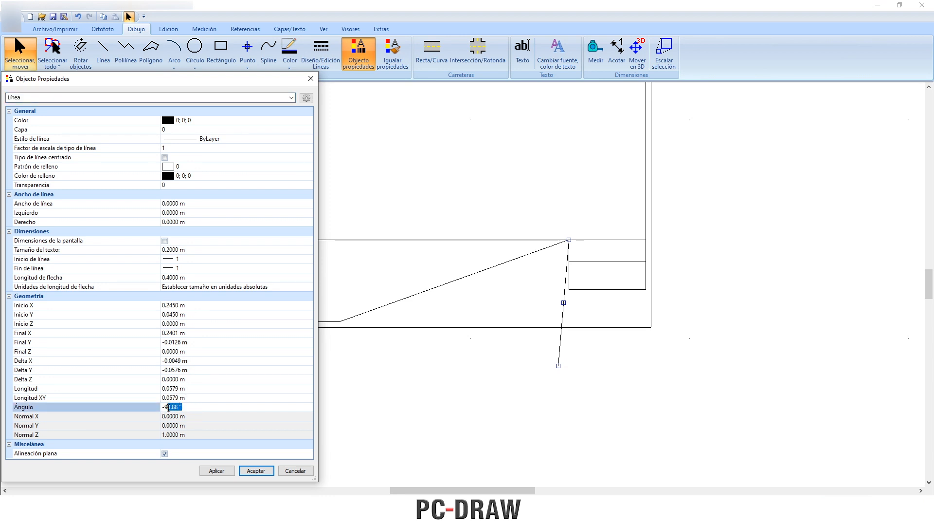
{"action": "type", "text": "0.00"}
{"action": "left_click", "coordinate": [220, 471]}
{"action": "left_click", "coordinate": [256, 470]}
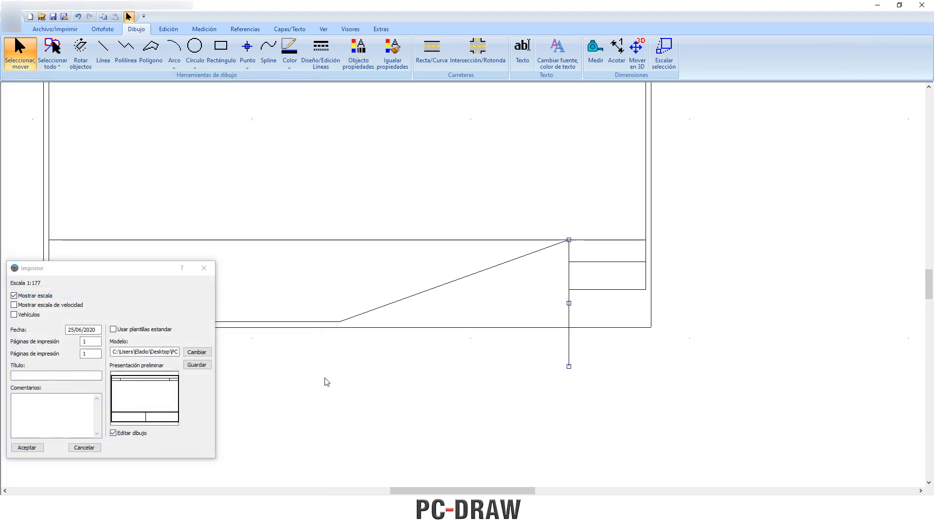
With object snap active, move the large box's lower-right vertex onto the vertical guide line, then delete the guide line.
{"action": "left_click", "coordinate": [245, 29]}
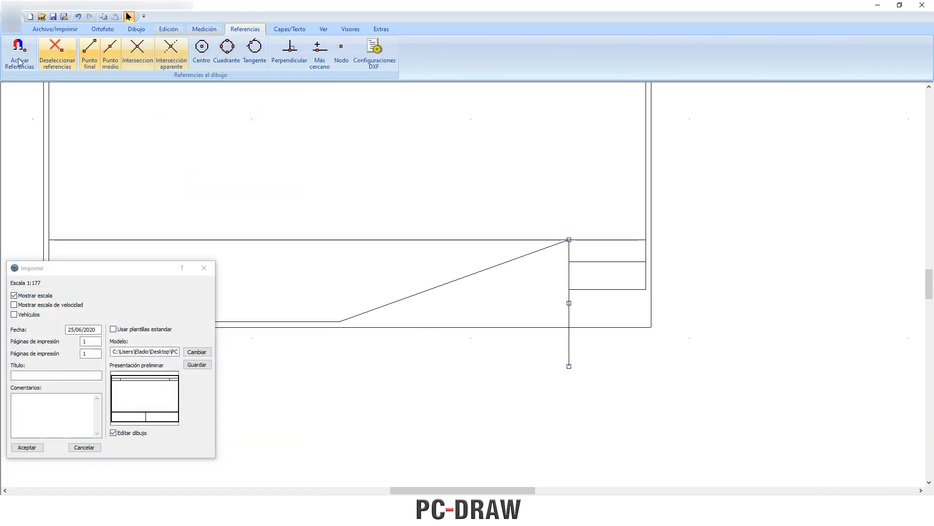
{"action": "left_click", "coordinate": [16, 62]}
{"action": "left_click", "coordinate": [566, 162]}
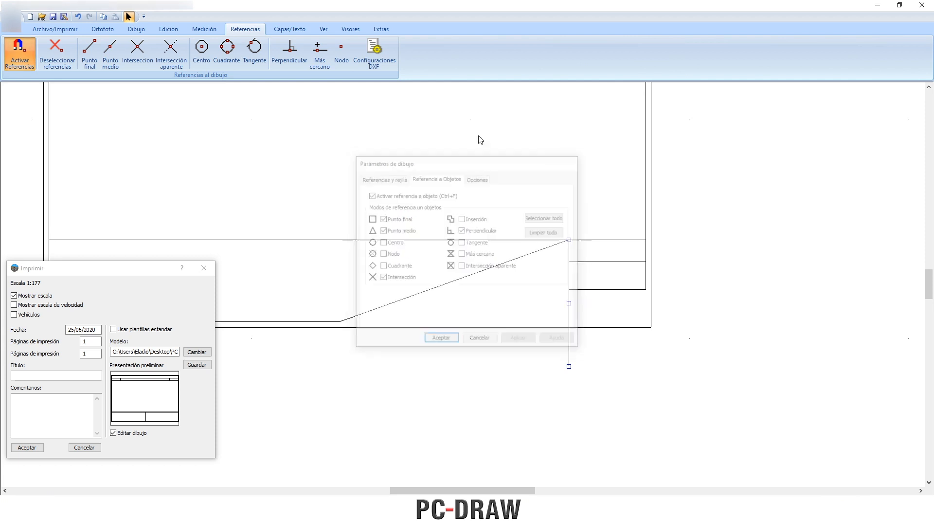
{"action": "left_click", "coordinate": [136, 29]}
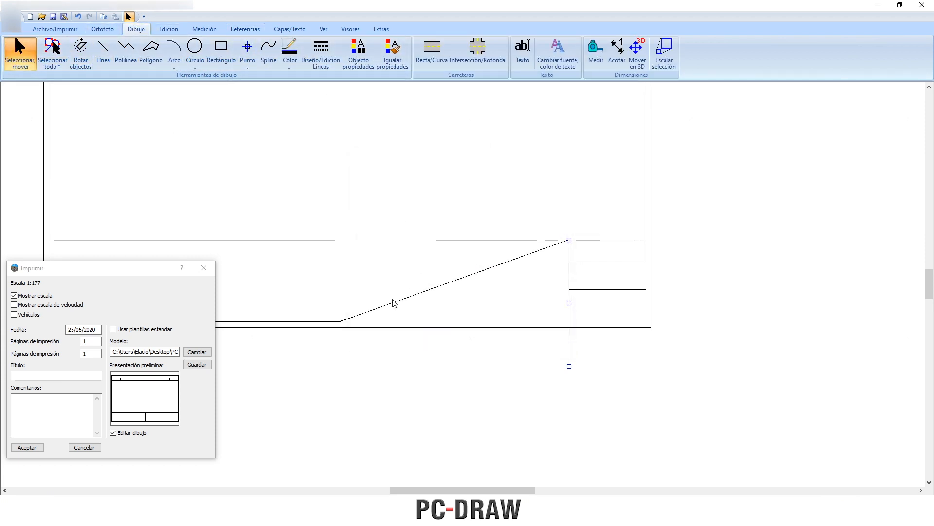
{"action": "left_click", "coordinate": [337, 323]}
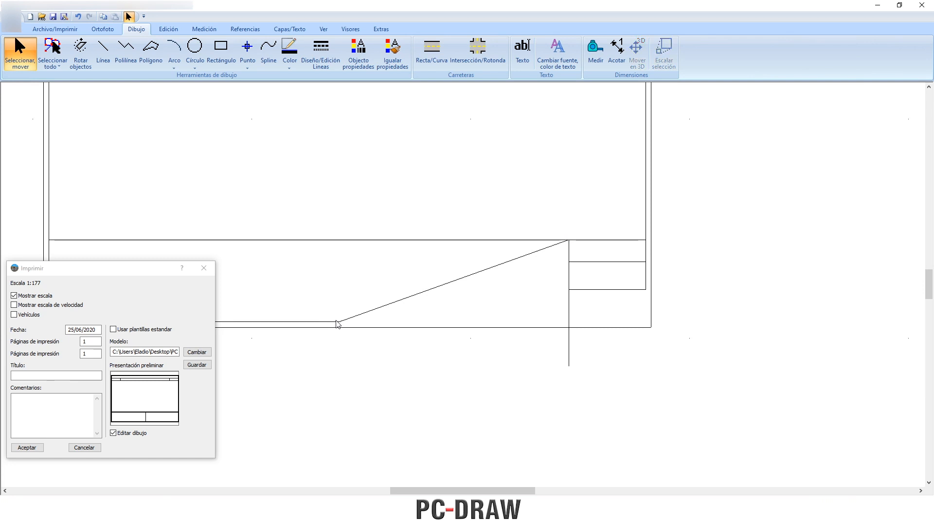
{"action": "left_click", "coordinate": [344, 319]}
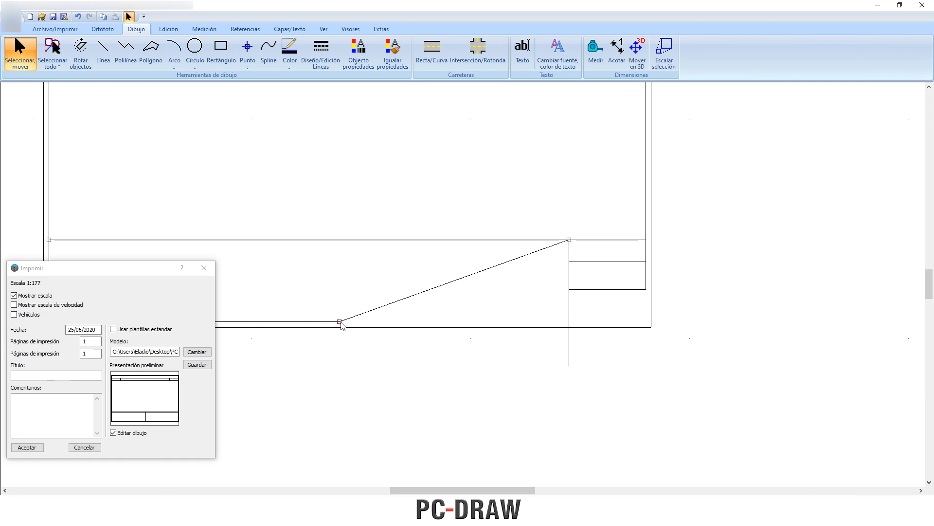
{"action": "mouse_move", "coordinate": [340, 324]}
{"action": "left_mouse_down"}
{"action": "mouse_move", "coordinate": [495, 315]}
{"action": "mouse_move", "coordinate": [574, 323]}
{"action": "left_mouse_up"}
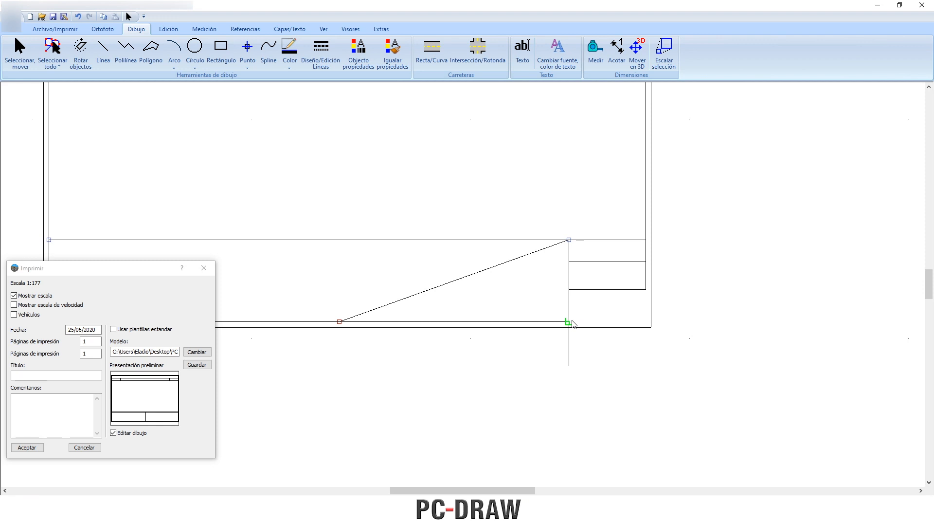
{"action": "left_click", "coordinate": [572, 321]}
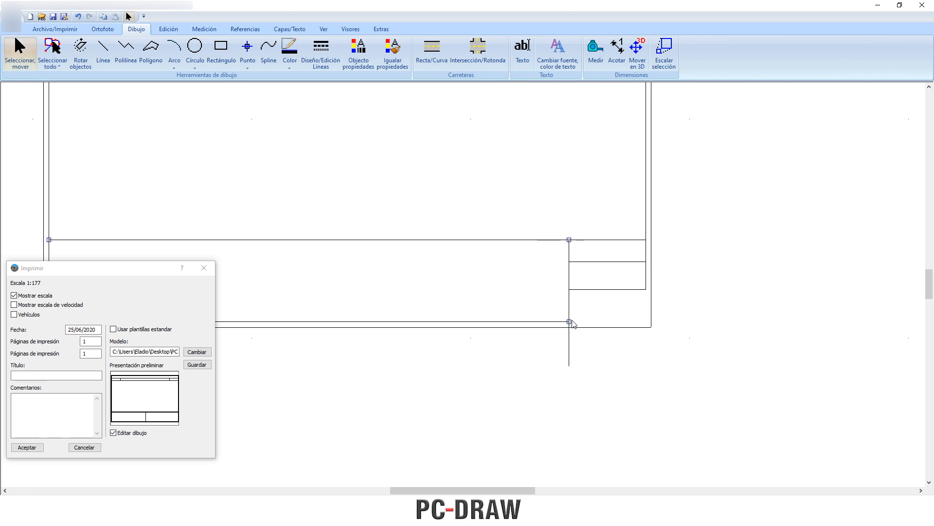
{"action": "left_click", "coordinate": [570, 349]}
{"action": "key", "text": "Delete"}
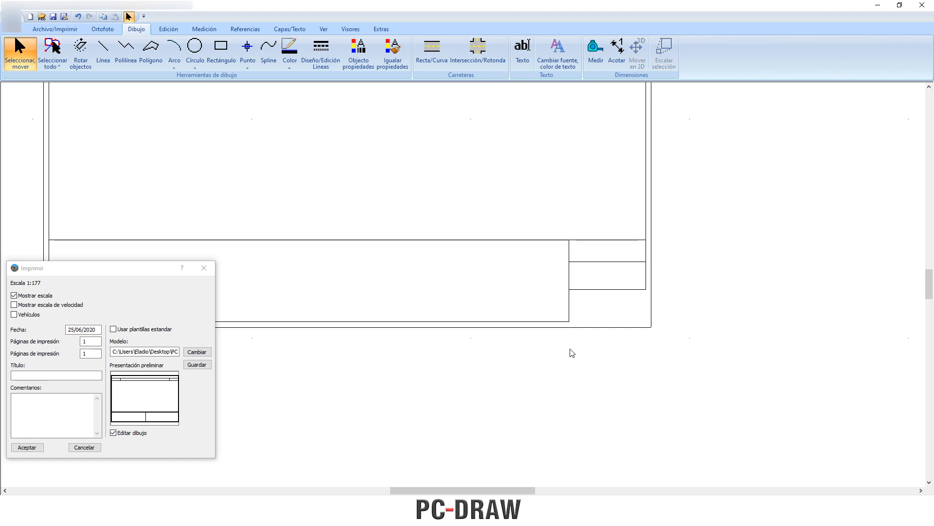
{"action": "scroll", "coordinate": [645, 284], "scroll_direction": "up", "scroll_amount": 1}
{"action": "scroll", "coordinate": [641, 288], "scroll_direction": "up", "scroll_amount": 1}
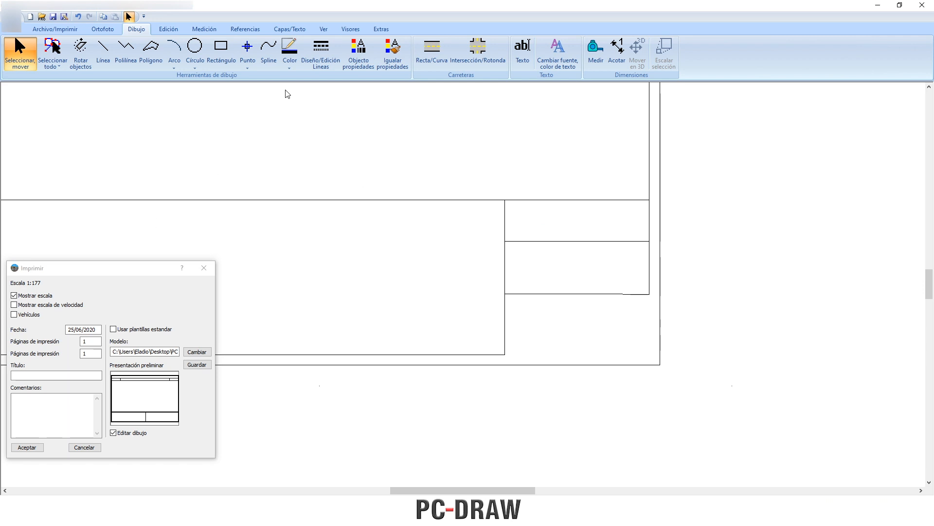
{"action": "left_click", "coordinate": [219, 48]}
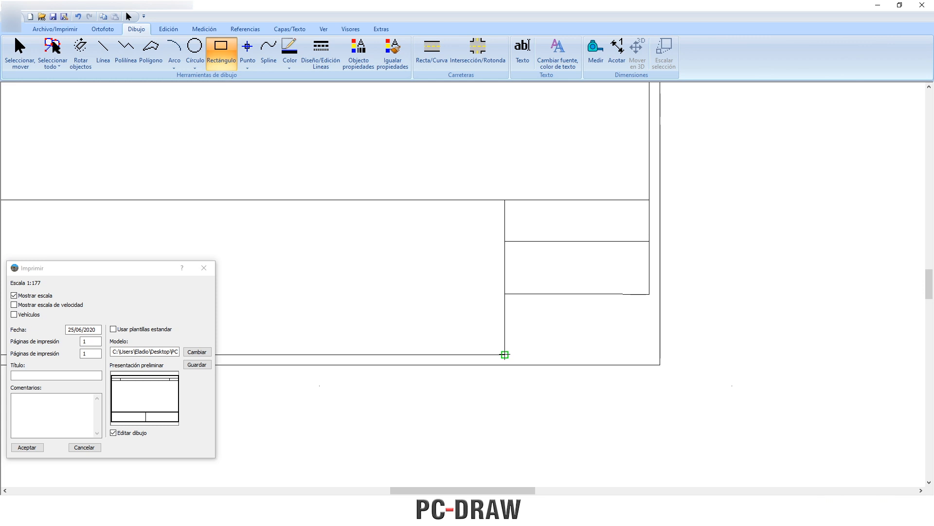
{"action": "left_click", "coordinate": [504, 294]}
{"action": "key", "text": "Escape"}
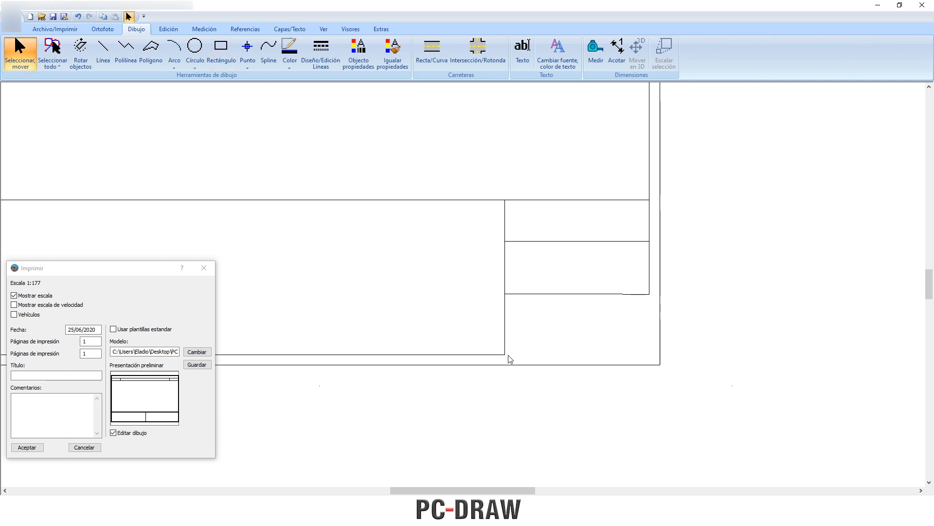
Draw a rectangle from the large box's lower-right corner to the lower-right corner of the stacked small boxes.
{"action": "left_click", "coordinate": [221, 48]}
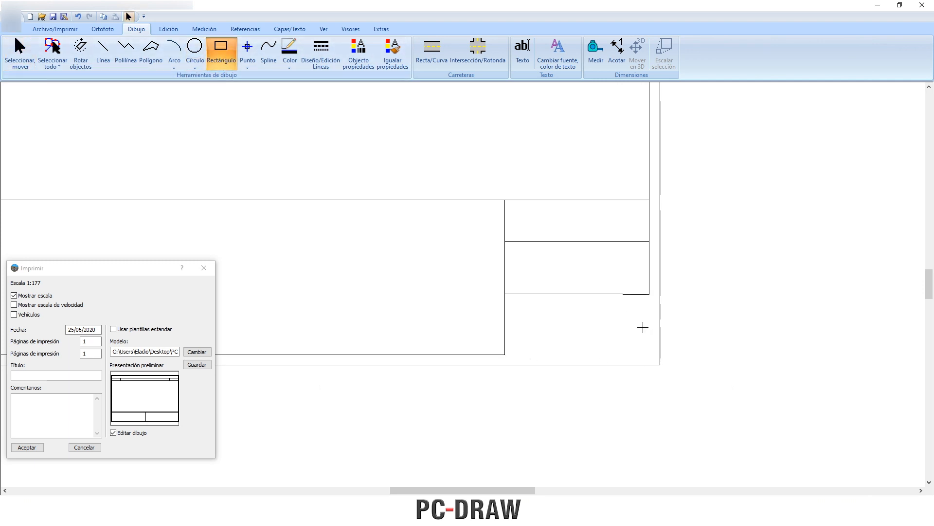
{"action": "left_click", "coordinate": [504, 354]}
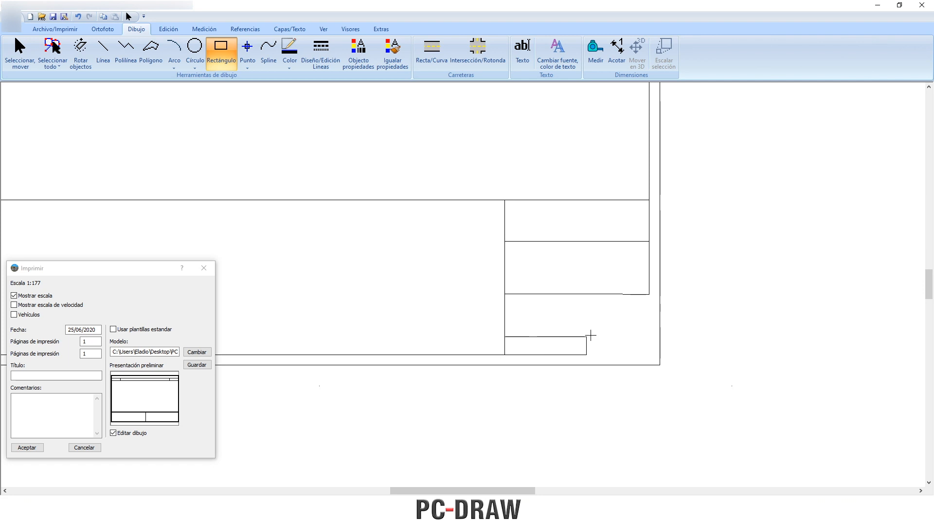
{"action": "left_click", "coordinate": [649, 294]}
Save the edited print template as "Mi plantilla" in the PC Draw folder.
{"action": "scroll", "coordinate": [468, 343], "scroll_direction": "up", "scroll_amount": 3}
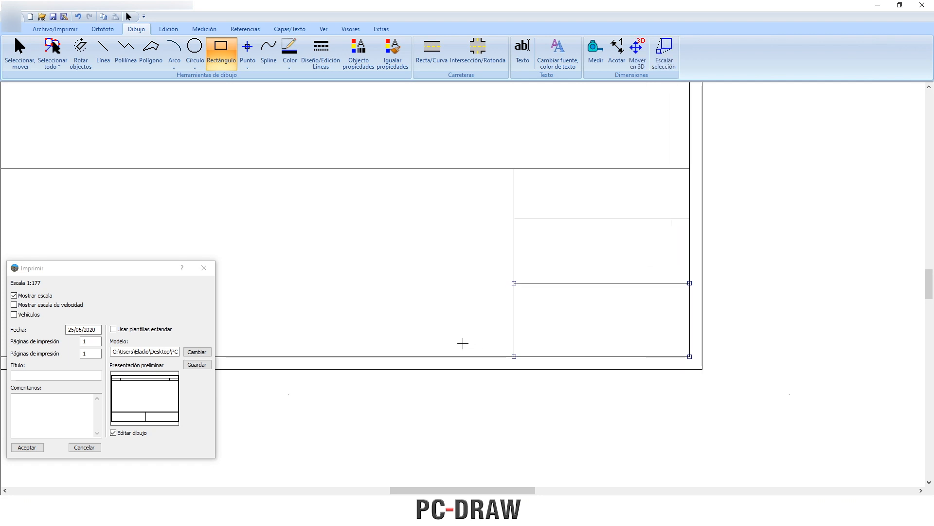
{"action": "scroll", "coordinate": [478, 340], "scroll_direction": "down", "scroll_amount": 5}
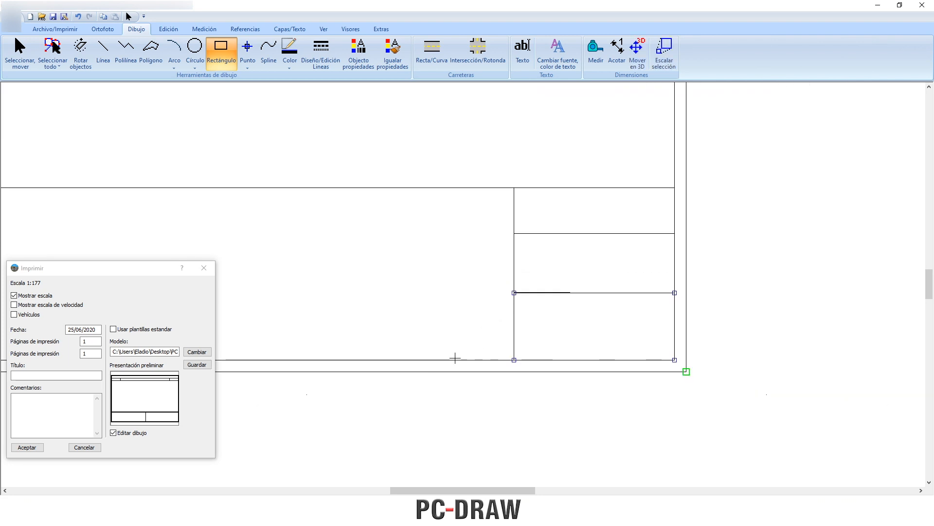
{"action": "scroll", "coordinate": [336, 291], "scroll_direction": "down", "scroll_amount": 4}
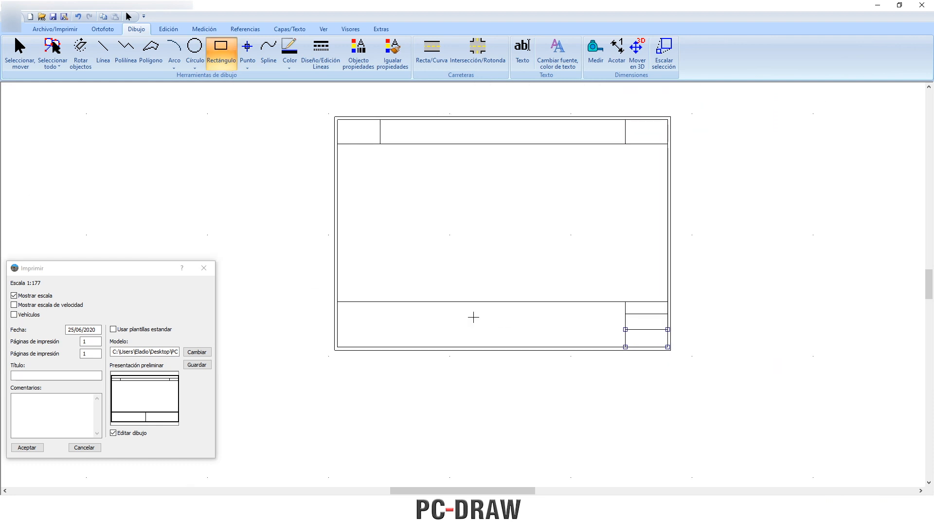
{"action": "left_click_drag", "start_coordinate": [388, 195], "coordinate": [411, 252]}
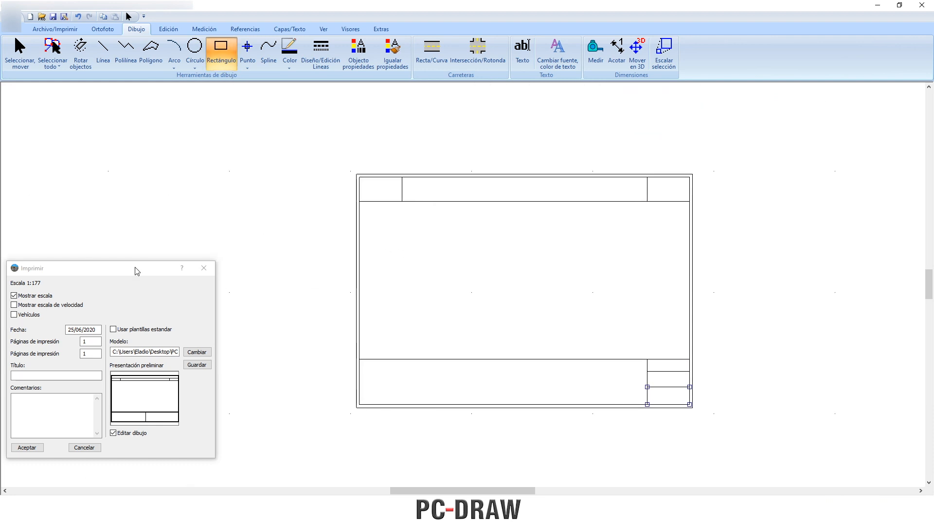
{"action": "left_click", "coordinate": [197, 365]}
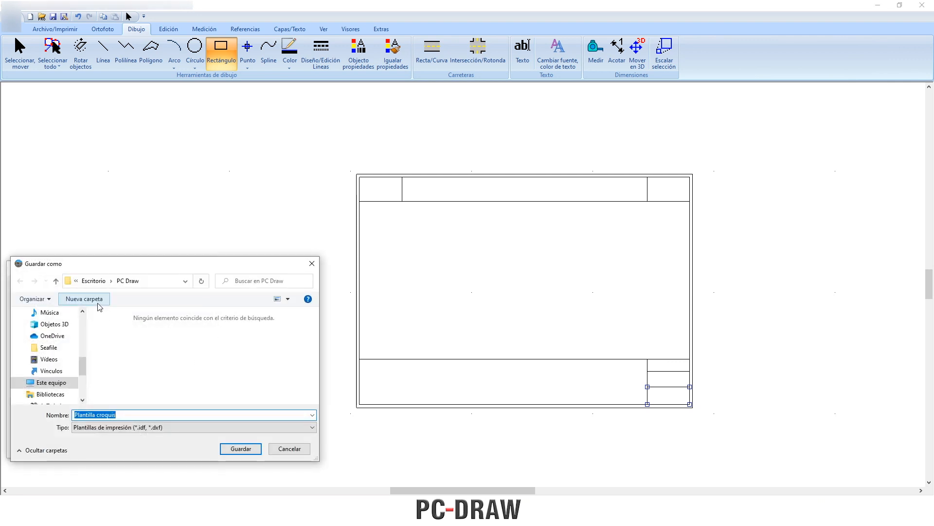
{"action": "left_click", "coordinate": [56, 286]}
{"action": "double_click", "coordinate": [119, 335]}
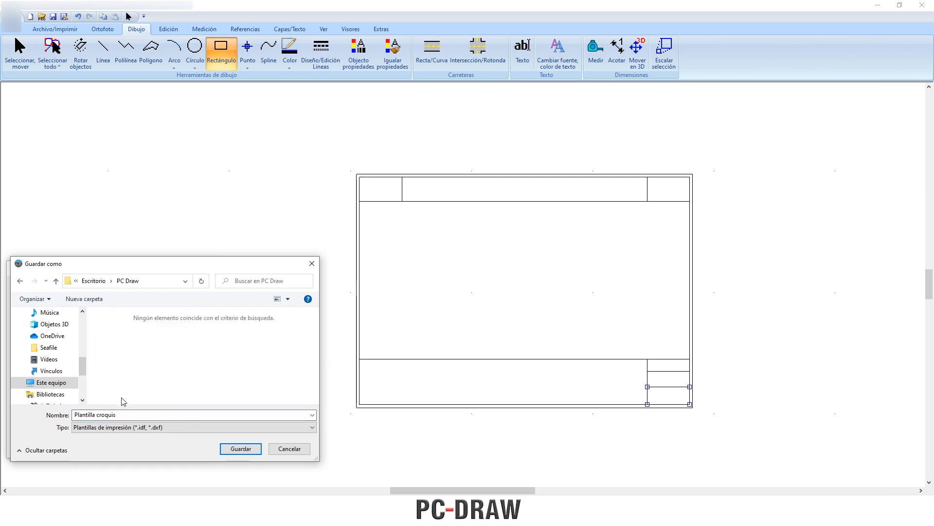
{"action": "left_click", "coordinate": [123, 414]}
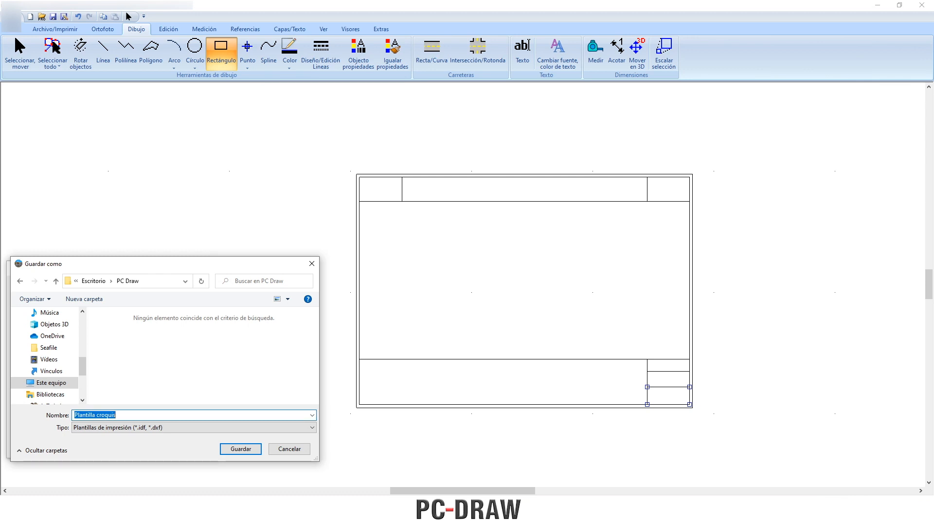
{"action": "type", "text": "Mi plantilla"}
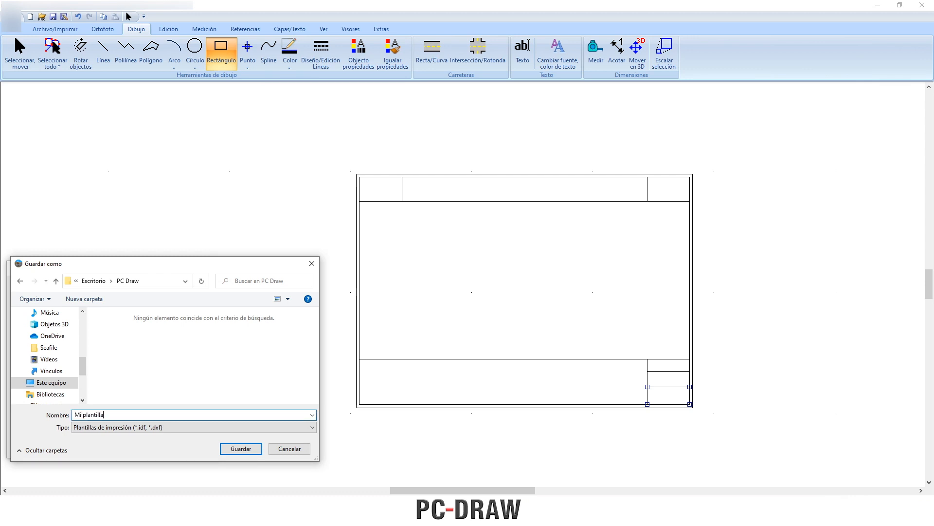
{"action": "left_click", "coordinate": [251, 451]}
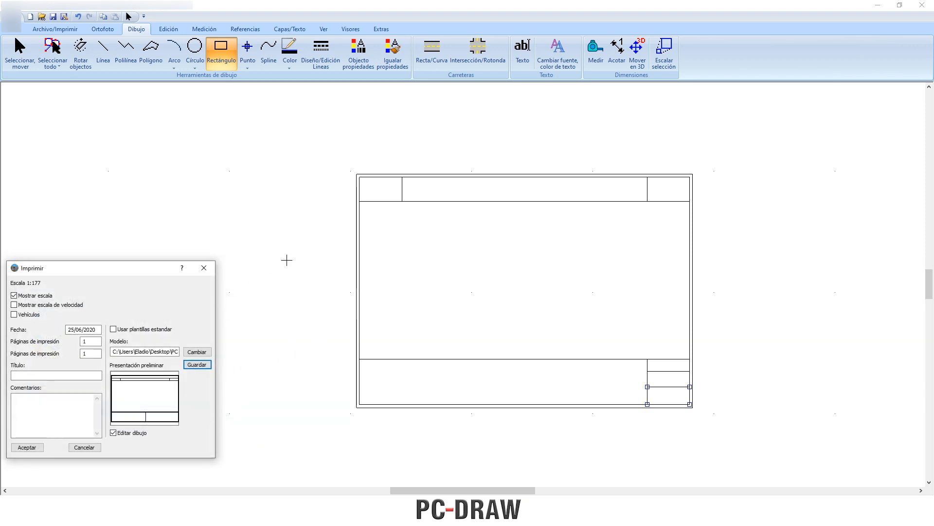
Turn off object snap in the drawing parameters and accept.
{"action": "scroll", "coordinate": [392, 230], "scroll_direction": "up", "scroll_amount": 3}
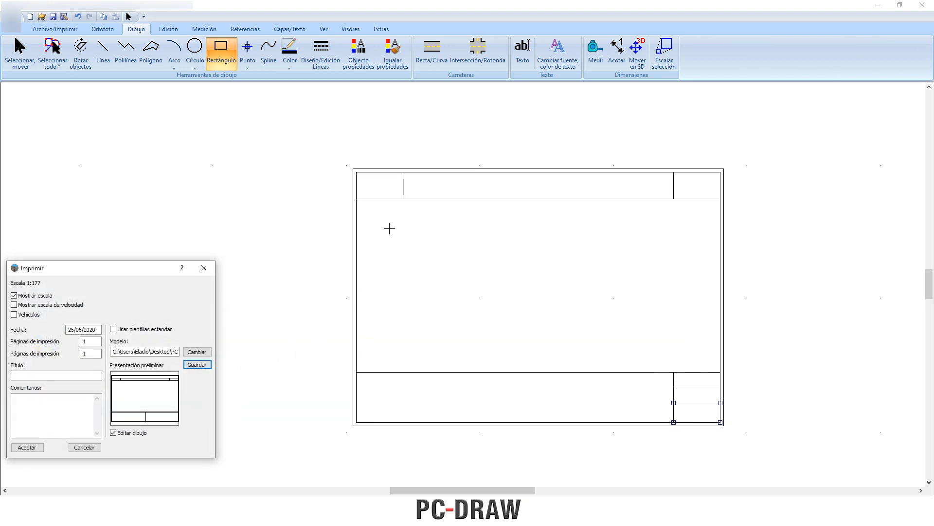
{"action": "scroll", "coordinate": [340, 235], "scroll_direction": "up", "scroll_amount": 3}
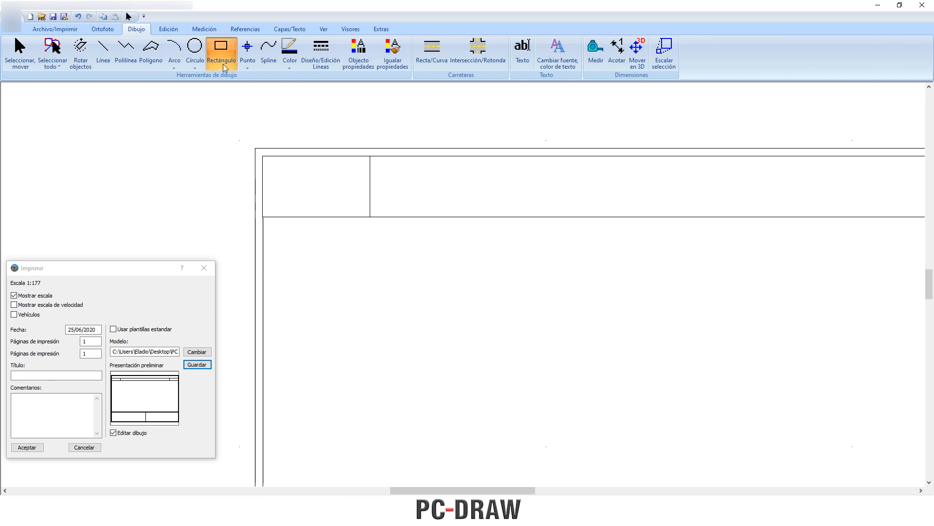
{"action": "left_click", "coordinate": [255, 30]}
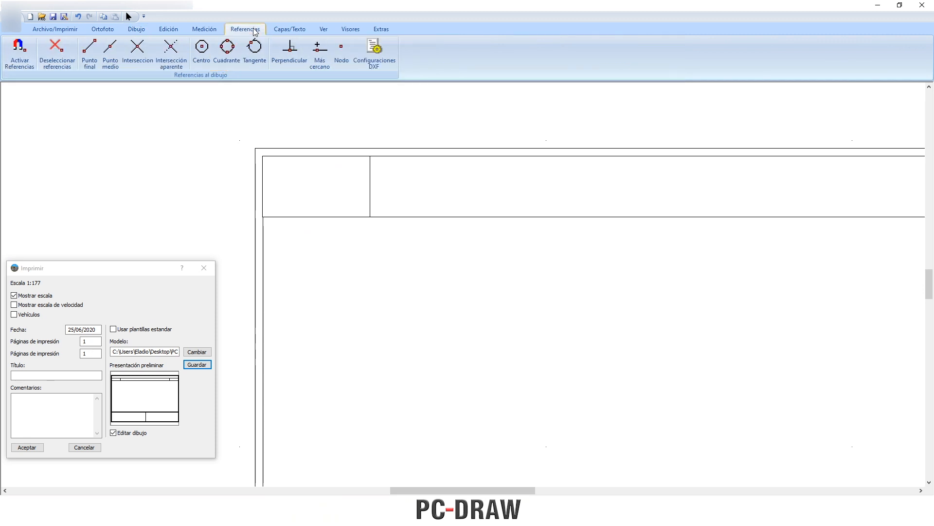
{"action": "left_click", "coordinate": [20, 54]}
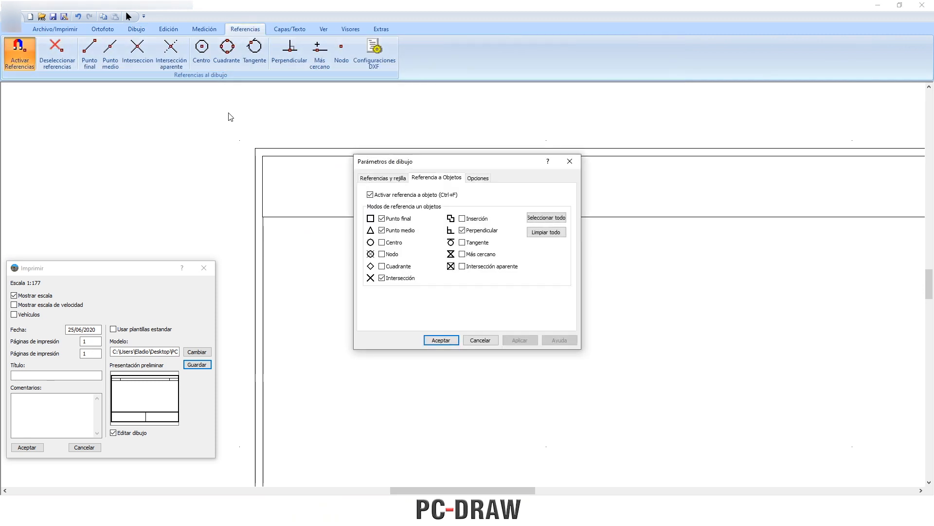
{"action": "left_click", "coordinate": [441, 339]}
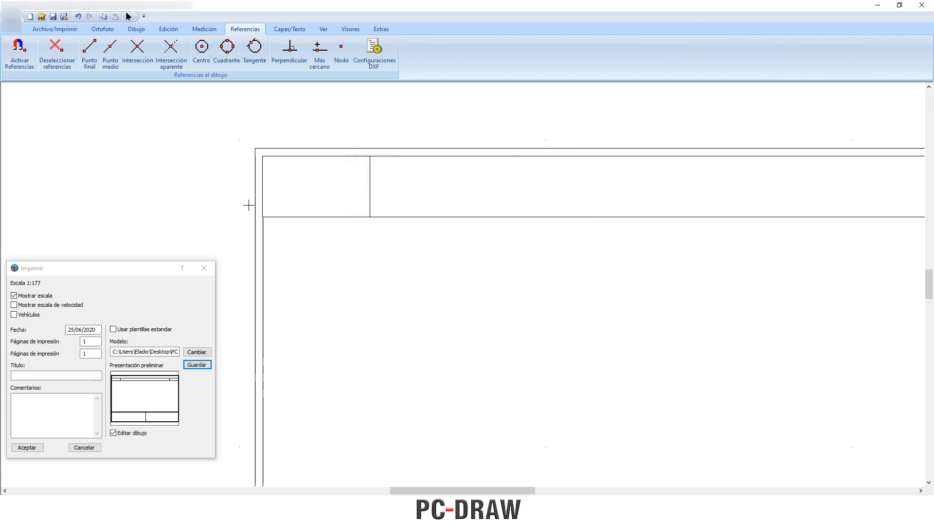
Draw a rectangle about 0.0335 m by 0.0181 m just inside the template's upper-left box.
{"action": "scroll", "coordinate": [185, 185], "scroll_direction": "up", "scroll_amount": 1}
{"action": "scroll", "coordinate": [262, 187], "scroll_direction": "up", "scroll_amount": 1}
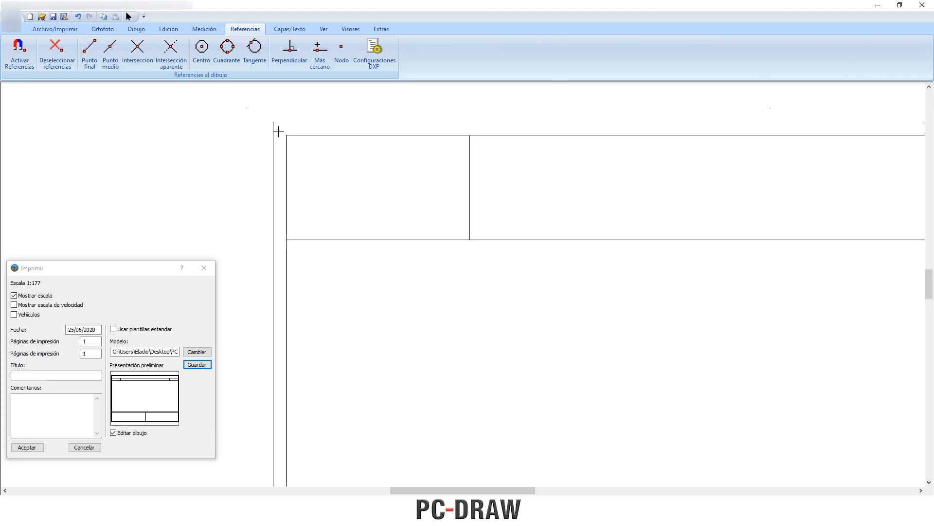
{"action": "left_click", "coordinate": [137, 29]}
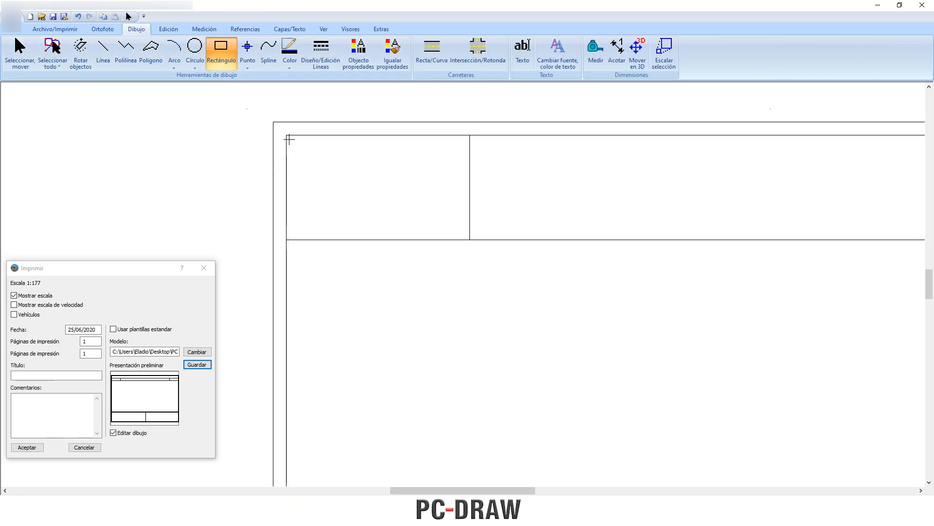
{"action": "left_click_drag", "start_coordinate": [289, 139], "coordinate": [467, 236]}
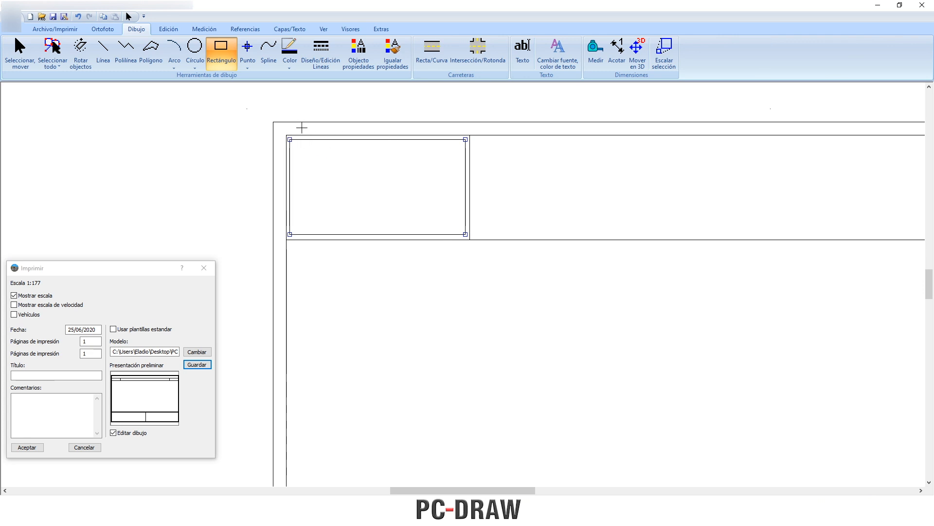
Apply the Logo Ayuntamiento image as the new rectangle's texture, without adjusting the rectangle to the image's aspect ratio, and accept the properties.
{"action": "left_click", "coordinate": [359, 52]}
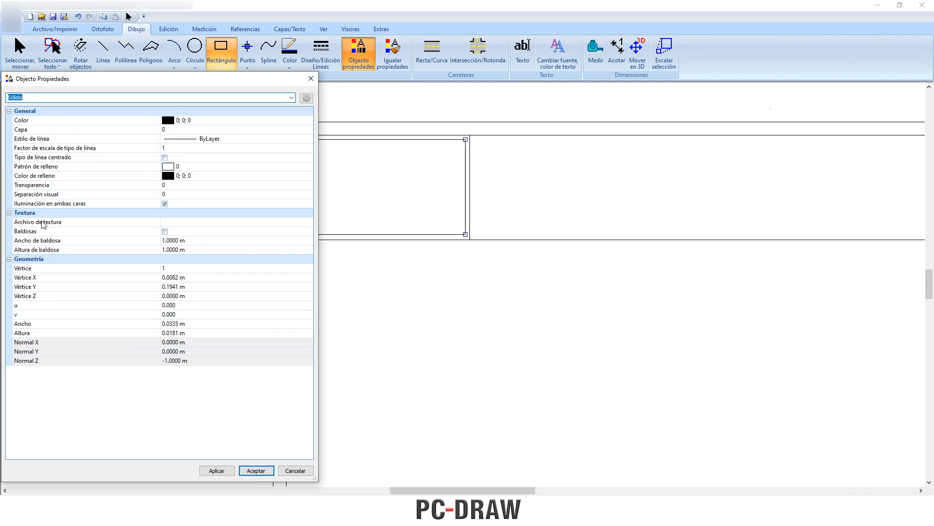
{"action": "left_click", "coordinate": [208, 224]}
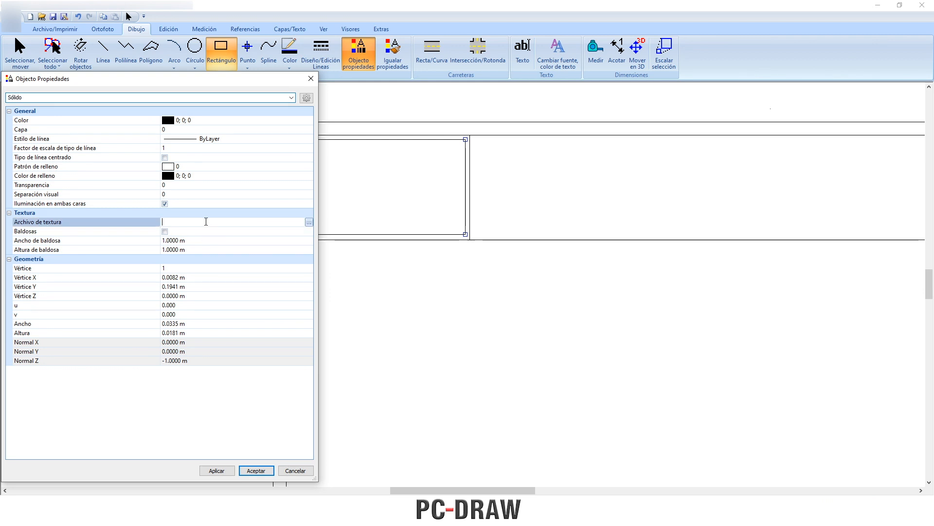
{"action": "left_click", "coordinate": [309, 223]}
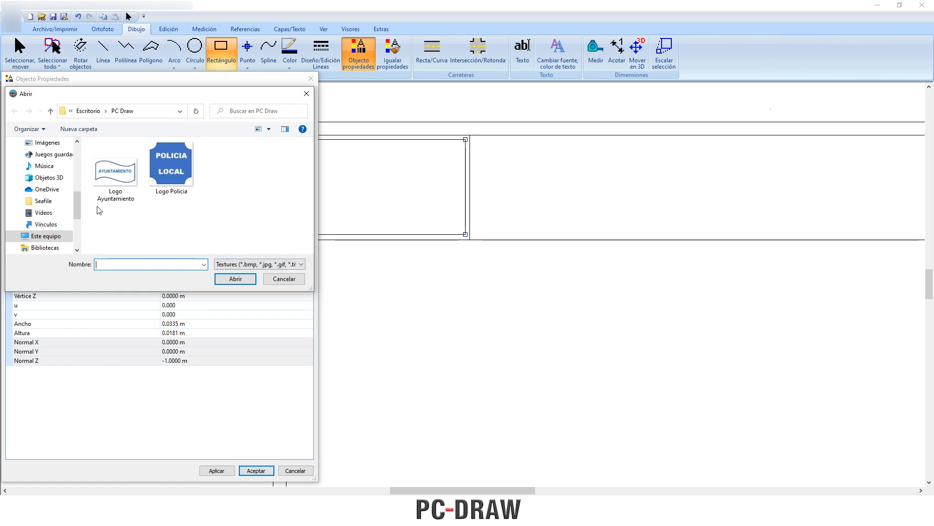
{"action": "left_click", "coordinate": [99, 181]}
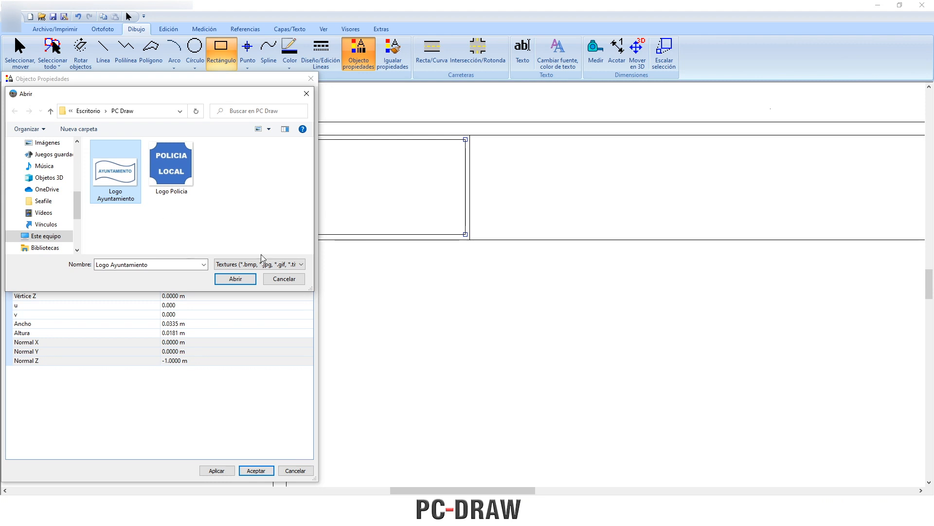
{"action": "left_click", "coordinate": [234, 279]}
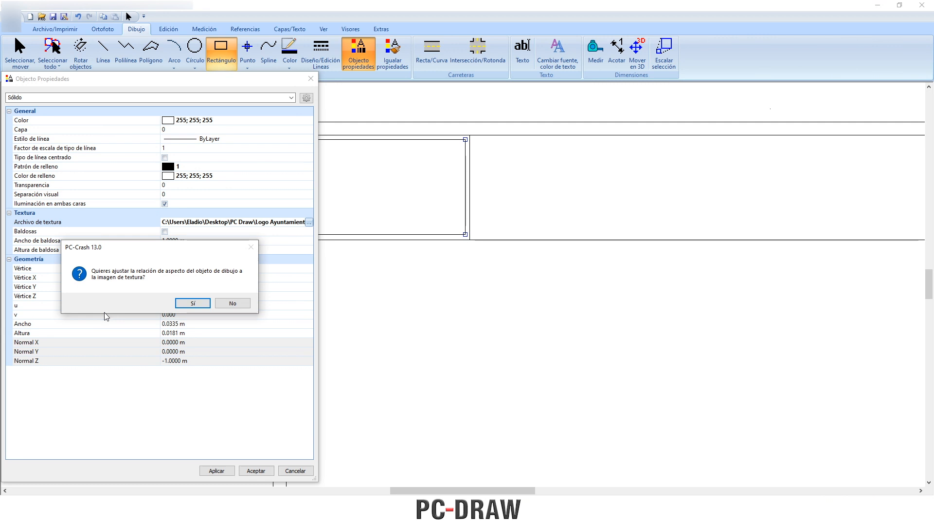
{"action": "left_click", "coordinate": [232, 303]}
{"action": "left_click", "coordinate": [217, 471]}
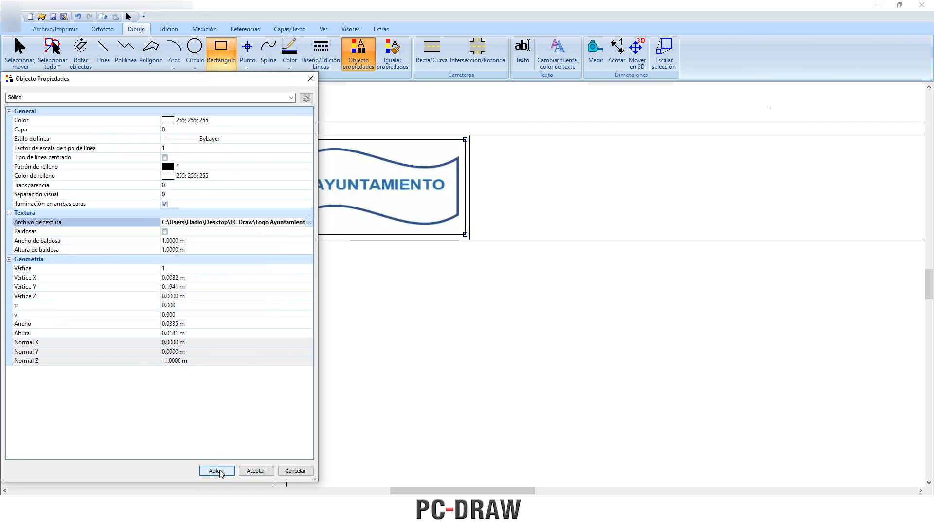
{"action": "left_click", "coordinate": [256, 470]}
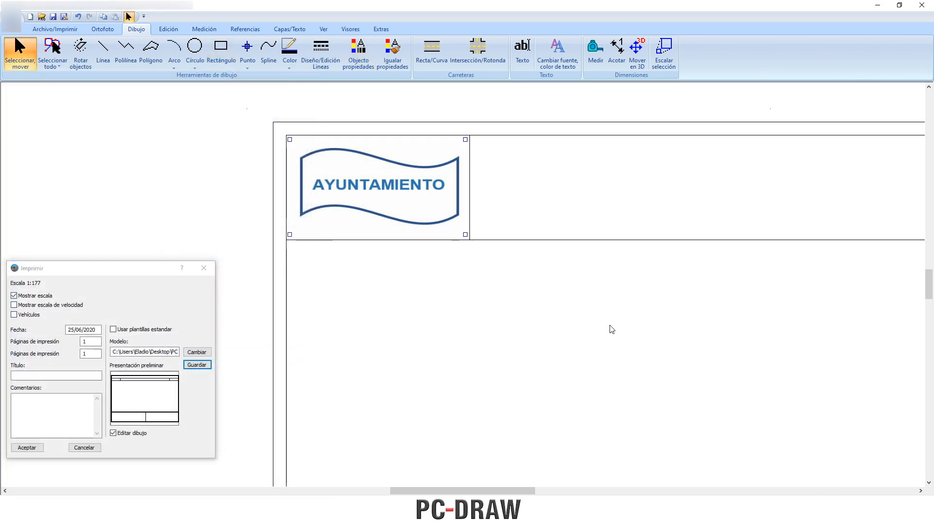
Check the object snap settings and draw a rectangle about 0.0331 m by 0.0180 m just inside the template's upper-right box.
{"action": "left_click_drag", "start_coordinate": [611, 328], "coordinate": [279, 311]}
{"action": "scroll", "coordinate": [279, 311], "scroll_direction": "down", "scroll_amount": 1}
{"action": "scroll", "coordinate": [613, 315], "scroll_direction": "down", "scroll_amount": 1}
{"action": "left_click_drag", "start_coordinate": [613, 315], "coordinate": [294, 275]}
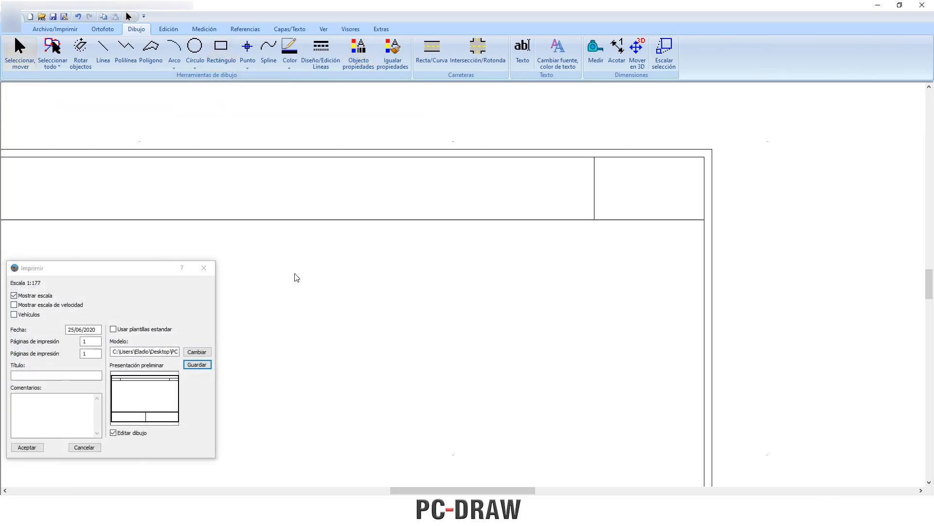
{"action": "left_click_drag", "start_coordinate": [520, 268], "coordinate": [286, 283]}
{"action": "scroll", "coordinate": [297, 270], "scroll_direction": "up", "scroll_amount": 6}
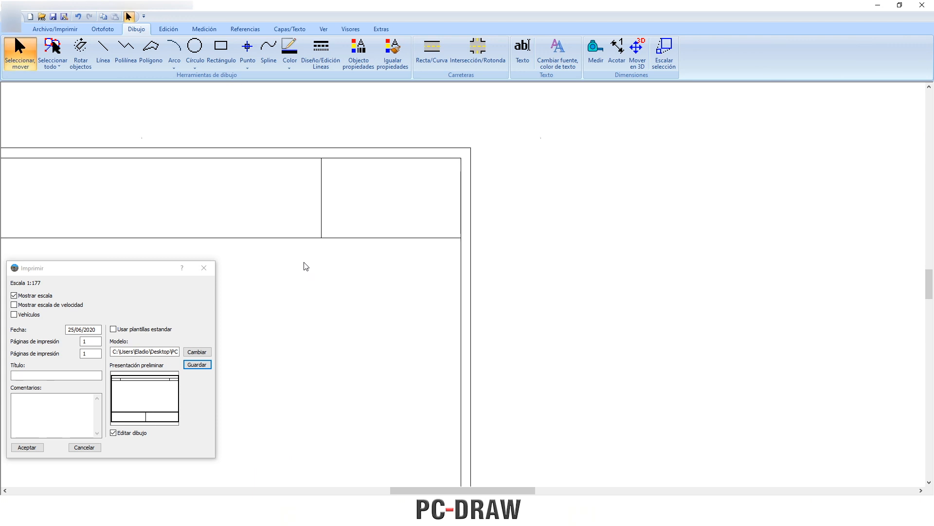
{"action": "left_click_drag", "start_coordinate": [306, 215], "coordinate": [321, 276]}
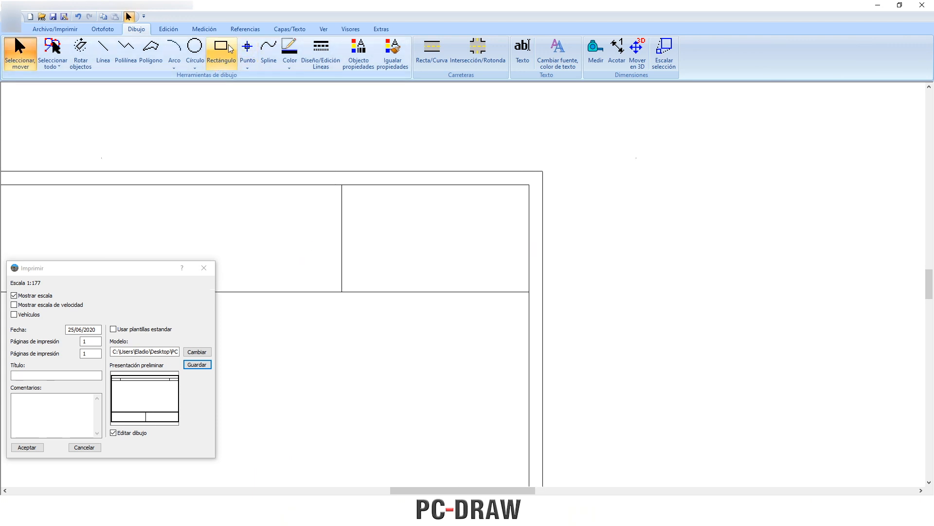
{"action": "left_click", "coordinate": [246, 30]}
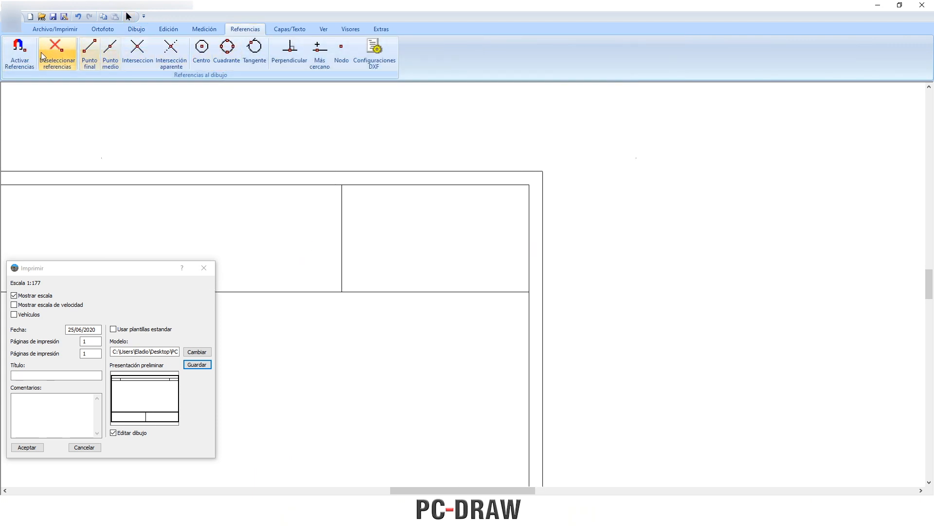
{"action": "left_click", "coordinate": [19, 53]}
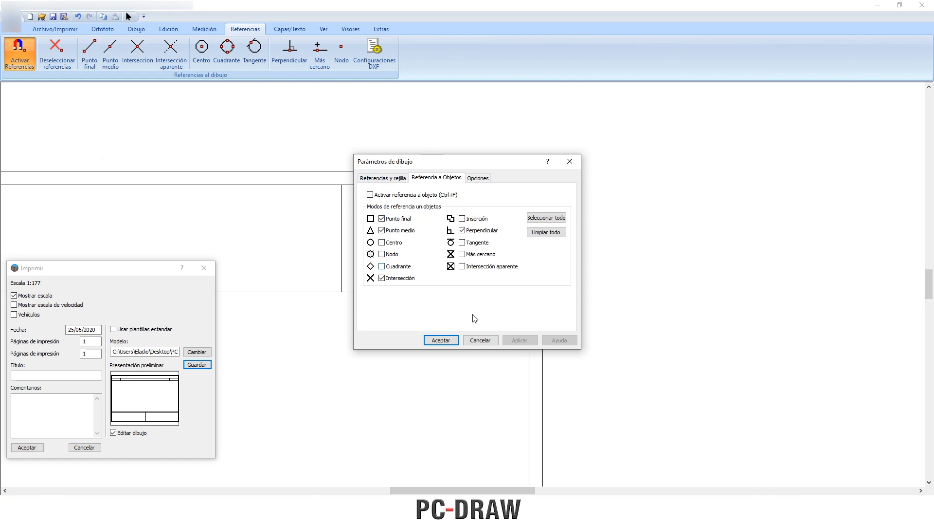
{"action": "left_click", "coordinate": [480, 340]}
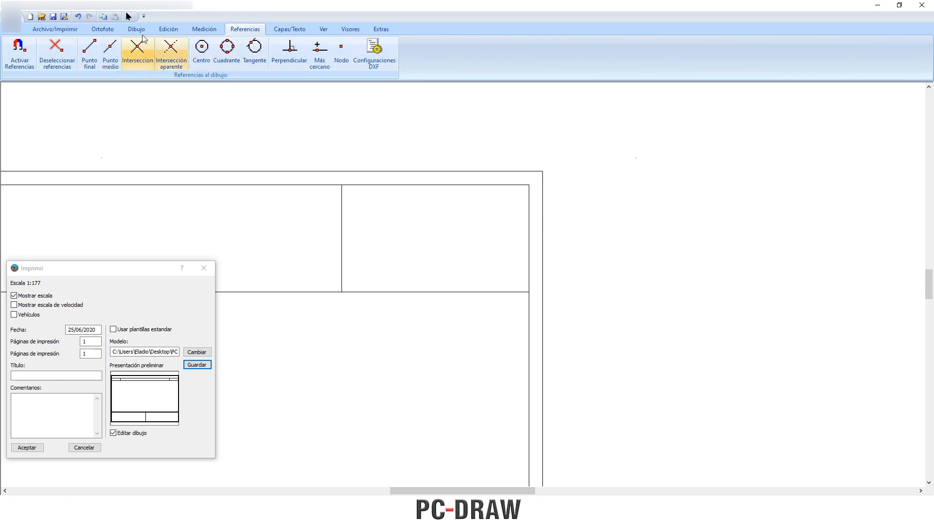
{"action": "left_click", "coordinate": [135, 29]}
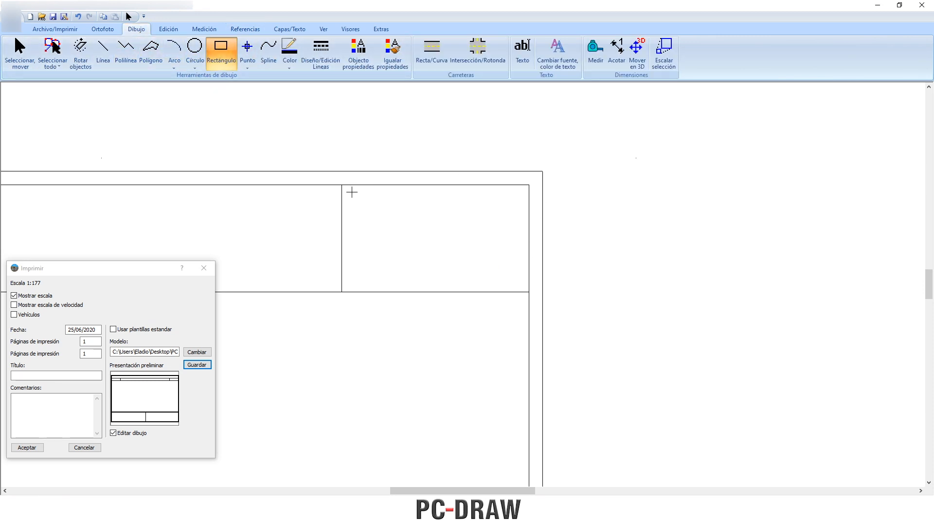
{"action": "left_click_drag", "start_coordinate": [346, 191], "coordinate": [524, 287]}
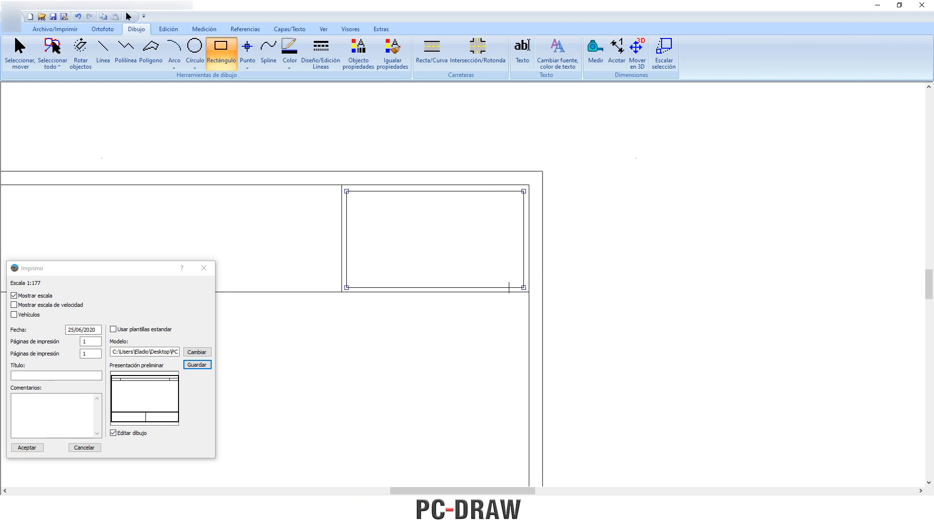
Apply the Logo Policia image as the upper-right rectangle's texture, without adjusting the rectangle to the image's aspect ratio.
{"action": "left_click", "coordinate": [359, 53]}
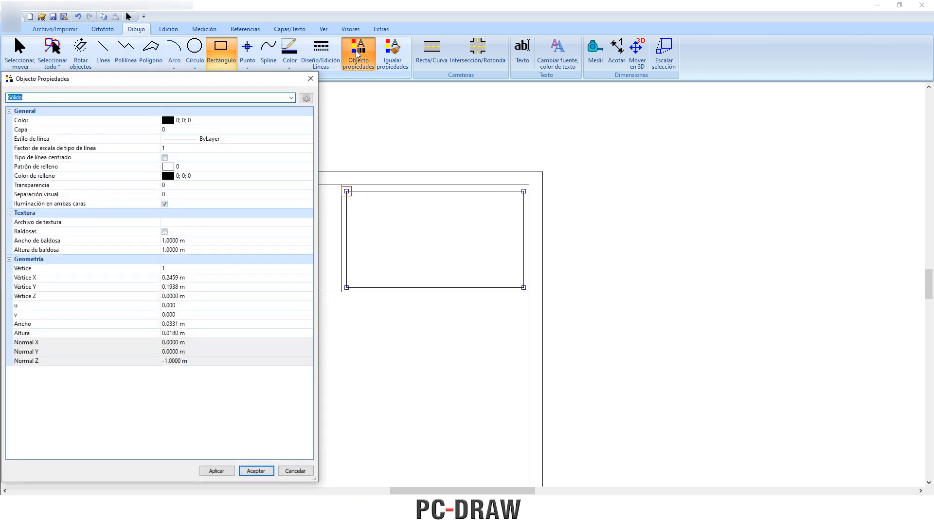
{"action": "left_click", "coordinate": [202, 222]}
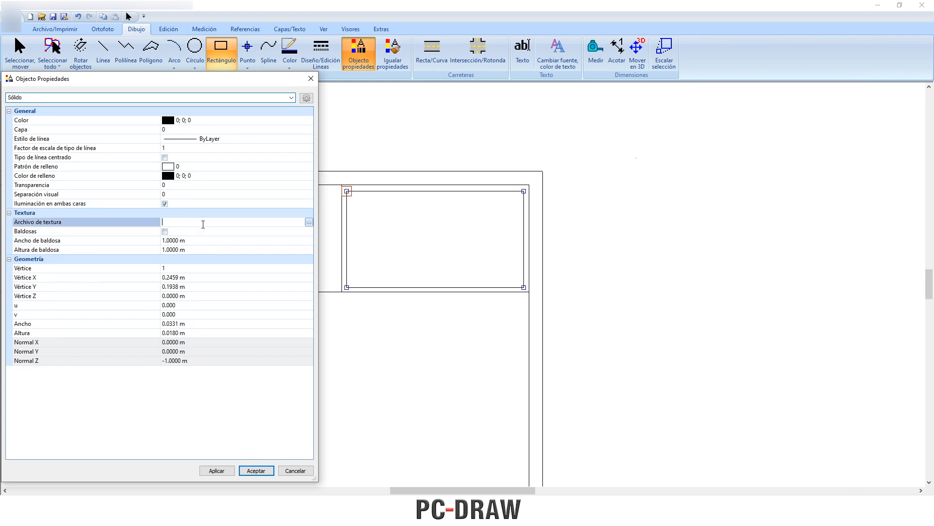
{"action": "left_click", "coordinate": [307, 222]}
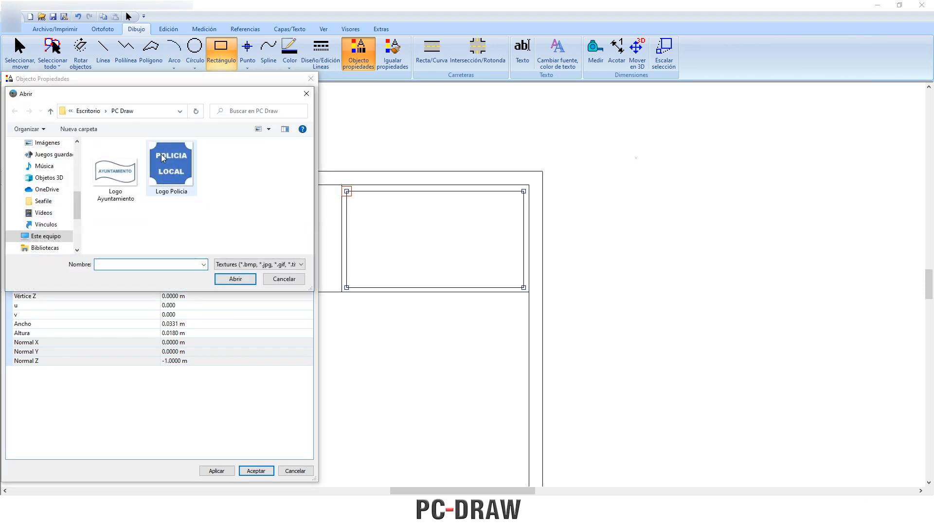
{"action": "left_click", "coordinate": [162, 154]}
{"action": "left_click", "coordinate": [236, 279]}
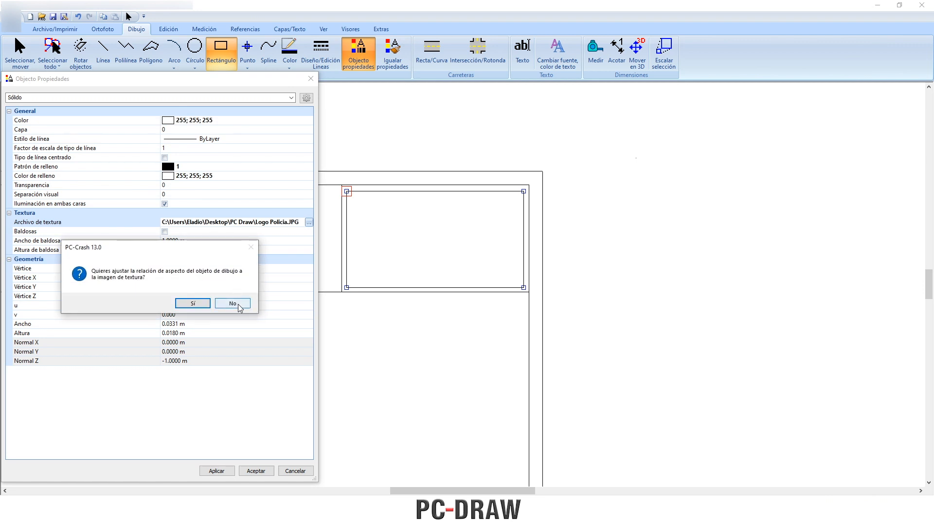
{"action": "left_click", "coordinate": [239, 305]}
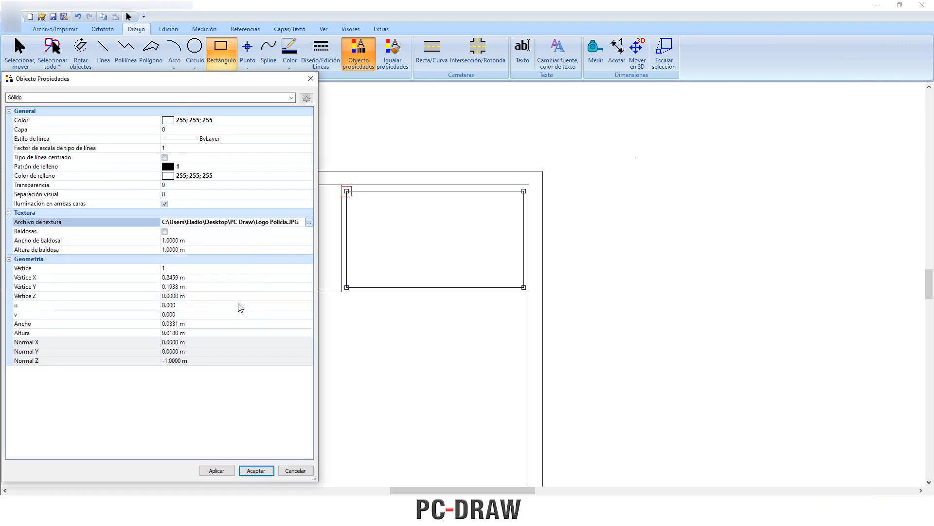
{"action": "left_click", "coordinate": [225, 472]}
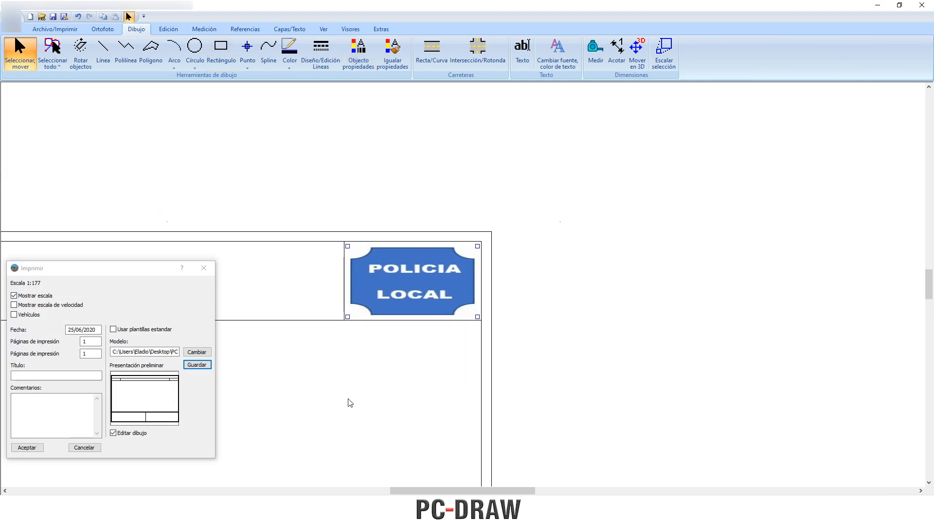
Uncover the whole template and set the print title to "Croquis complementario del atestado nº 00/2020.".
{"action": "scroll", "coordinate": [352, 388], "scroll_direction": "down", "scroll_amount": 2}
{"action": "left_click_drag", "start_coordinate": [309, 360], "coordinate": [562, 257]}
{"action": "scroll", "coordinate": [563, 257], "scroll_direction": "down", "scroll_amount": 2}
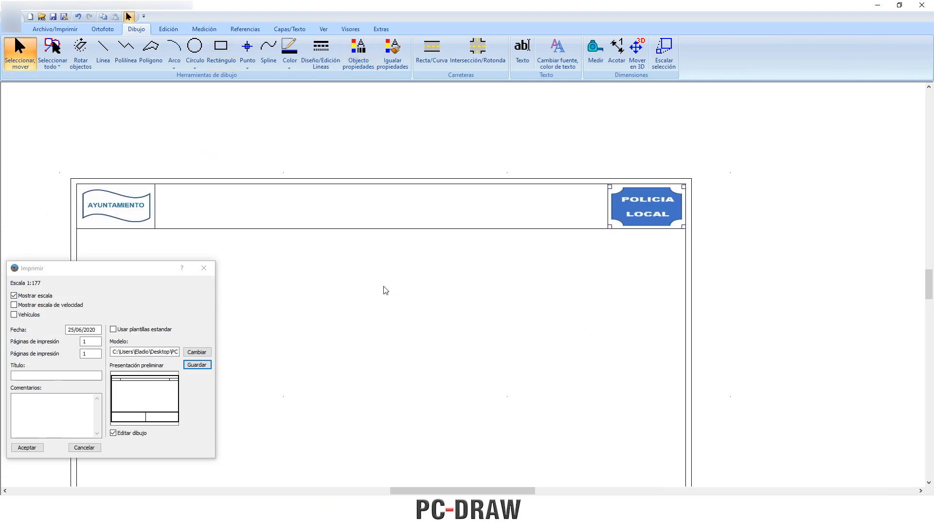
{"action": "left_click_drag", "start_coordinate": [389, 287], "coordinate": [533, 225]}
{"action": "scroll", "coordinate": [534, 227], "scroll_direction": "down", "scroll_amount": 3}
{"action": "left_click_drag", "start_coordinate": [519, 260], "coordinate": [515, 223]}
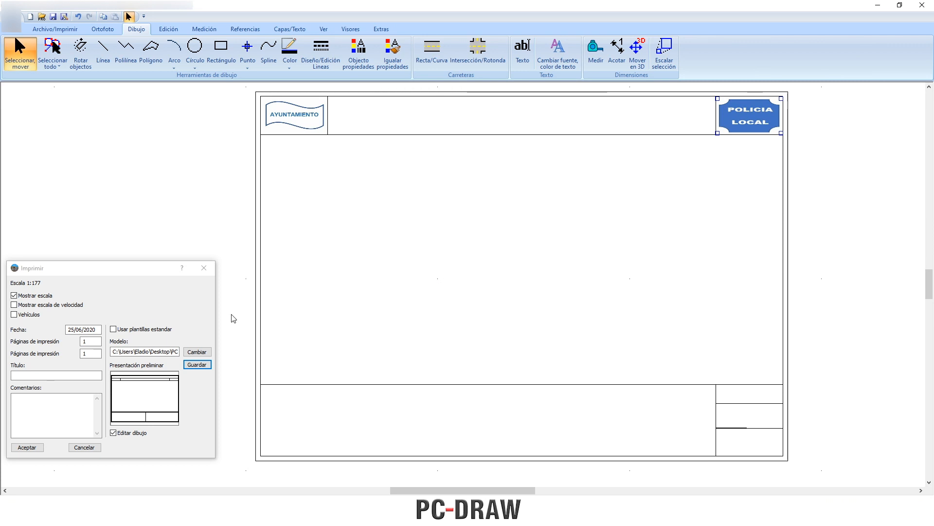
{"action": "left_click_drag", "start_coordinate": [128, 268], "coordinate": [521, 166]}
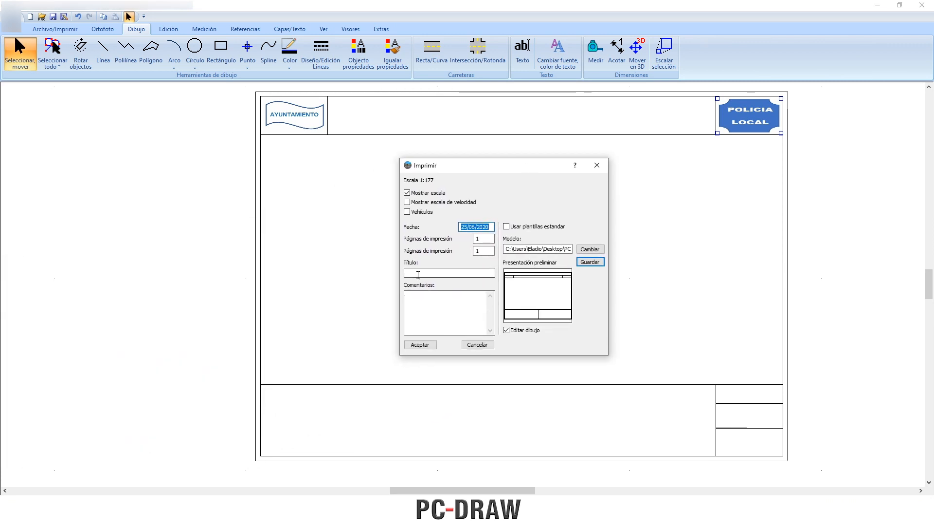
{"action": "left_click", "coordinate": [417, 272]}
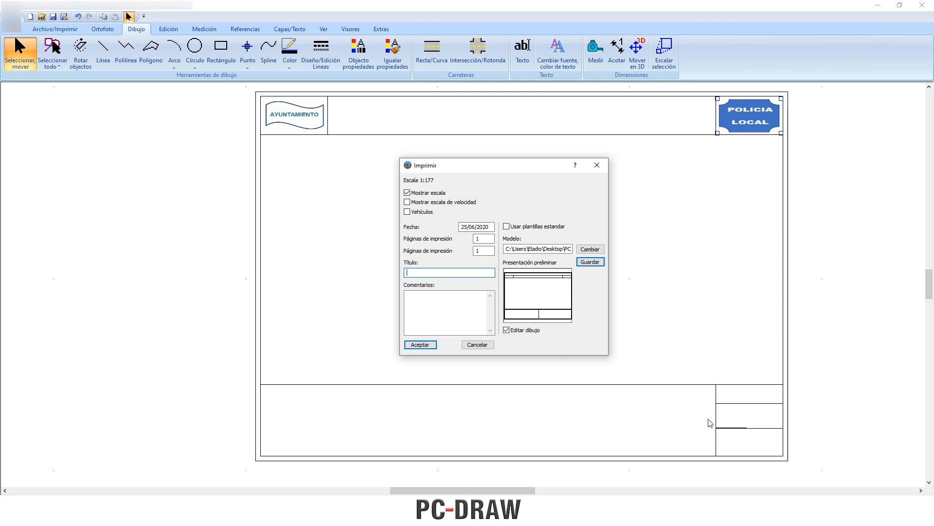
{"action": "type", "text": "Croquis "}
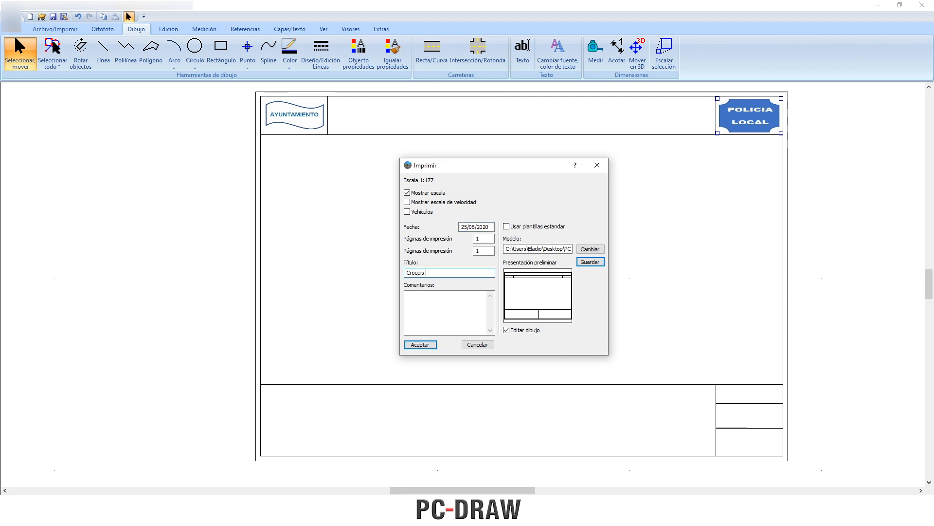
{"action": "type", "text": "complementario del atestado nº 00/2020."}
Enter the comments "A.- Posición final del vehículo.", "B.- Posición final del turismo rojo." and "C.- Mancha de líquidos y punto de impacto." and accept.
{"action": "left_click", "coordinate": [423, 301]}
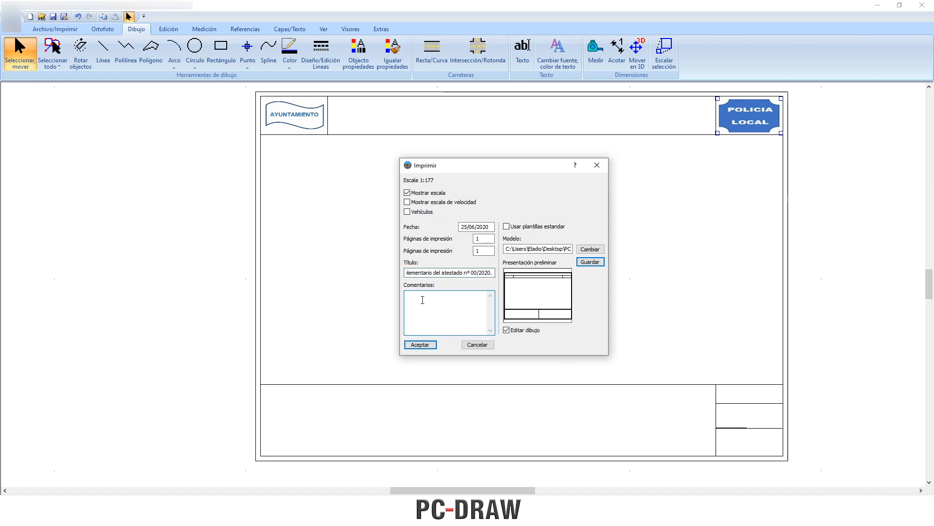
{"action": "type", "text": "A.-"}
{"action": "type", "text": " Posición final del vehí"}
{"action": "type", "text": "culo."}
{"action": "type", "text": "B.- P"}
{"action": "type", "text": "osición final del tur"}
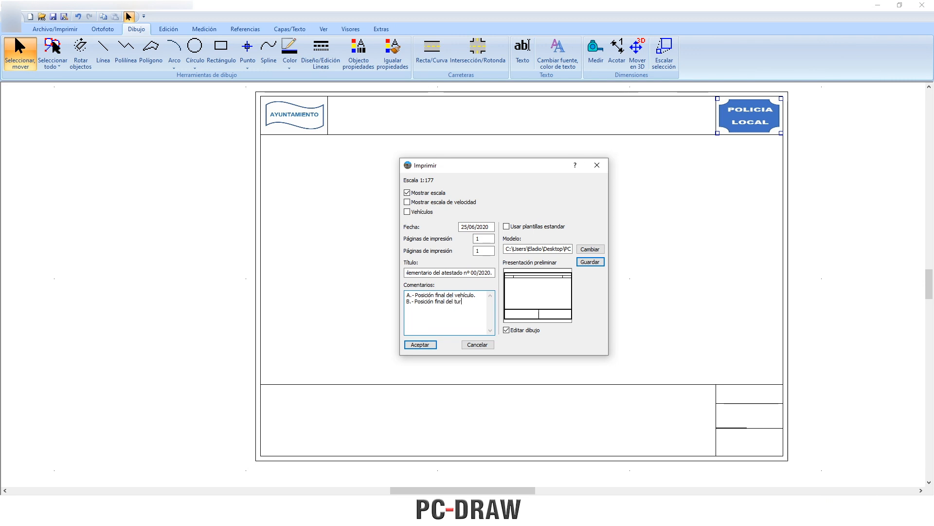
{"action": "type", "text": "ismo rojo."}
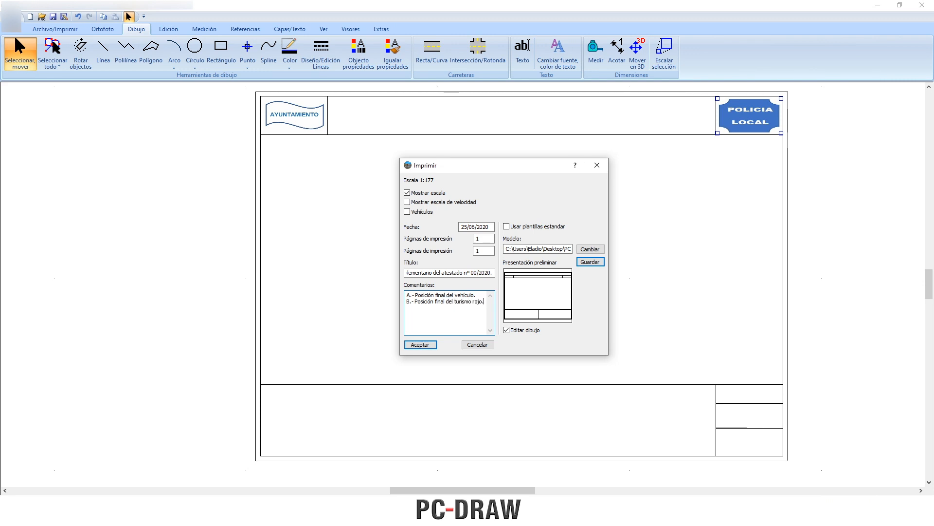
{"action": "type", "text": "C.- Manc"}
{"action": "type", "text": "ha de líquidos y punto de impact"}
{"action": "type", "text": "o."}
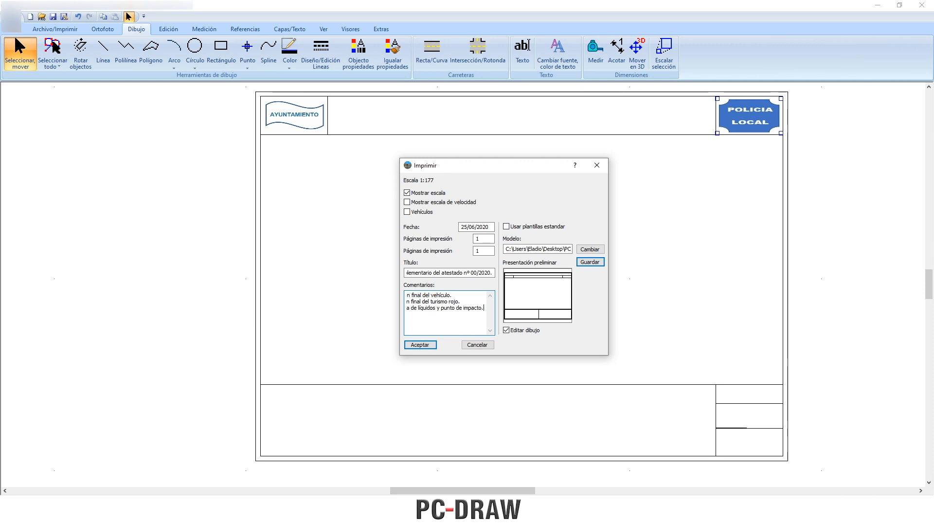
{"action": "left_click", "coordinate": [423, 345]}
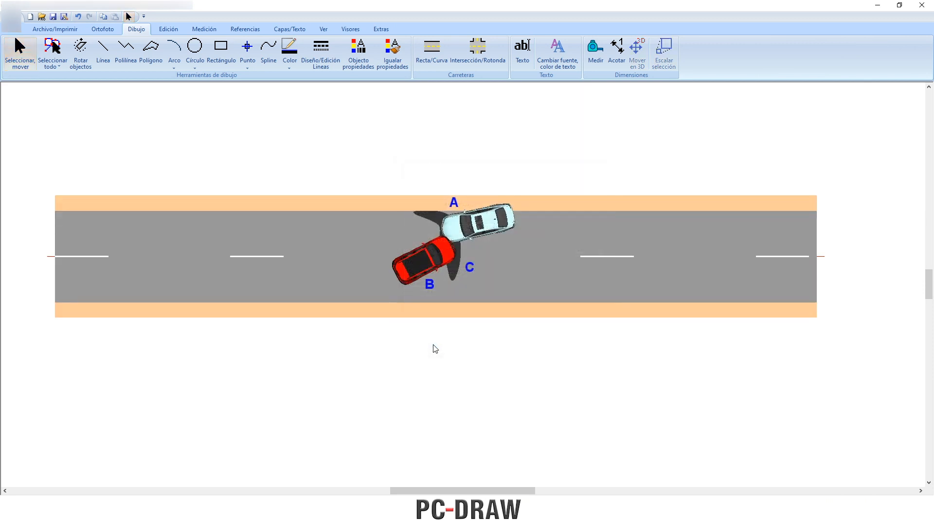
Check the sketch with its customized template in the print preview and close it.
{"action": "left_click", "coordinate": [55, 29]}
{"action": "left_click", "coordinate": [313, 55]}
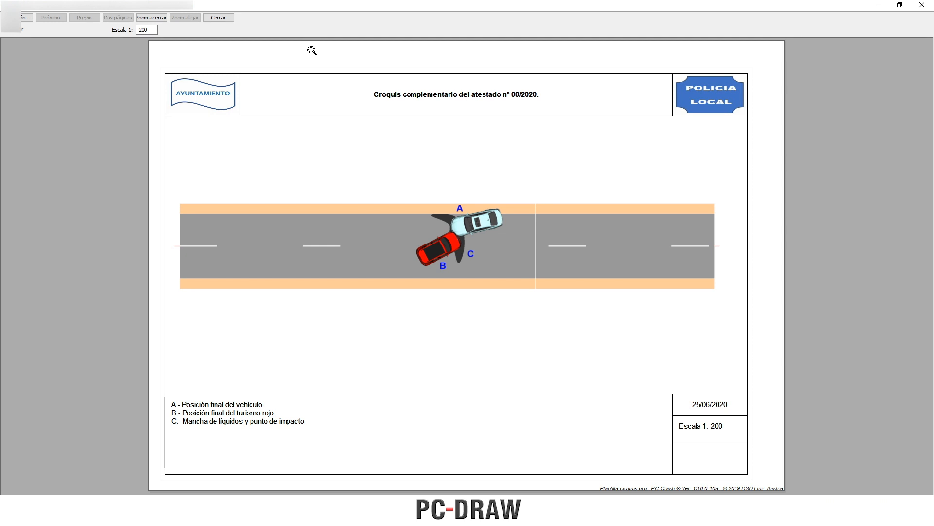
{"action": "left_click", "coordinate": [218, 18]}
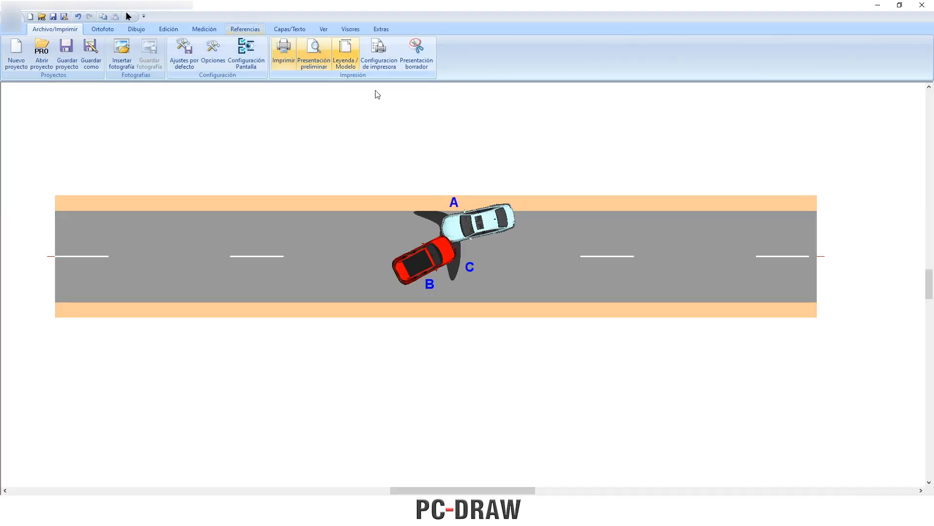
Save the template over the existing "Mi plantilla" file, accept the print settings and review the print preview.
{"action": "left_click", "coordinate": [350, 58]}
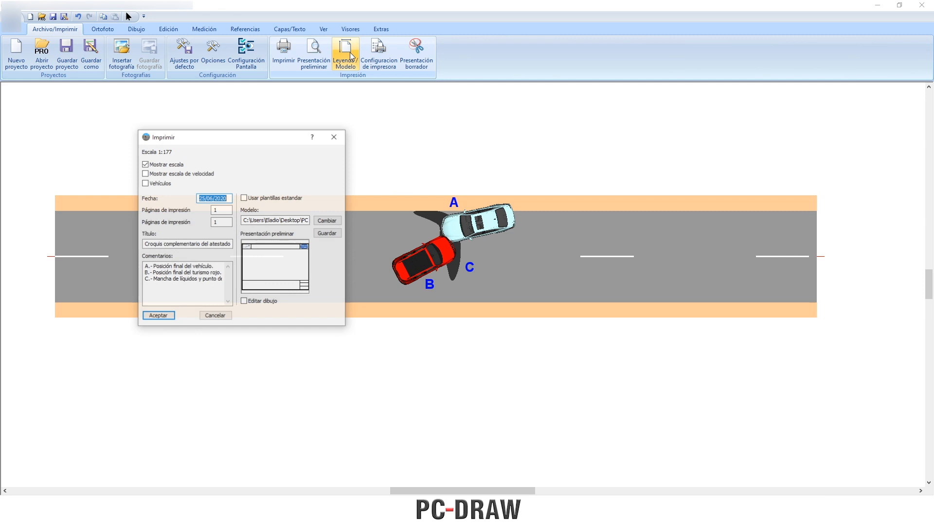
{"action": "left_click", "coordinate": [327, 233]}
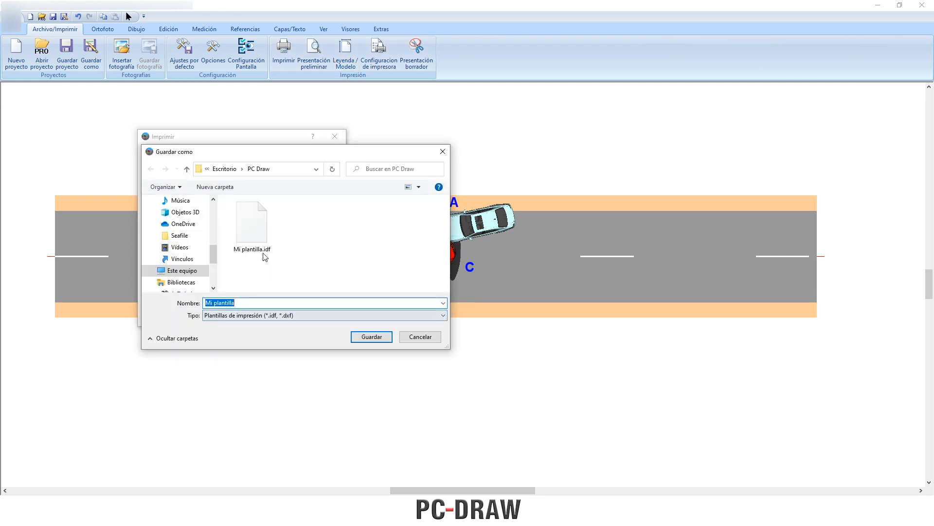
{"action": "left_click", "coordinate": [370, 337]}
{"action": "left_click", "coordinate": [483, 259]}
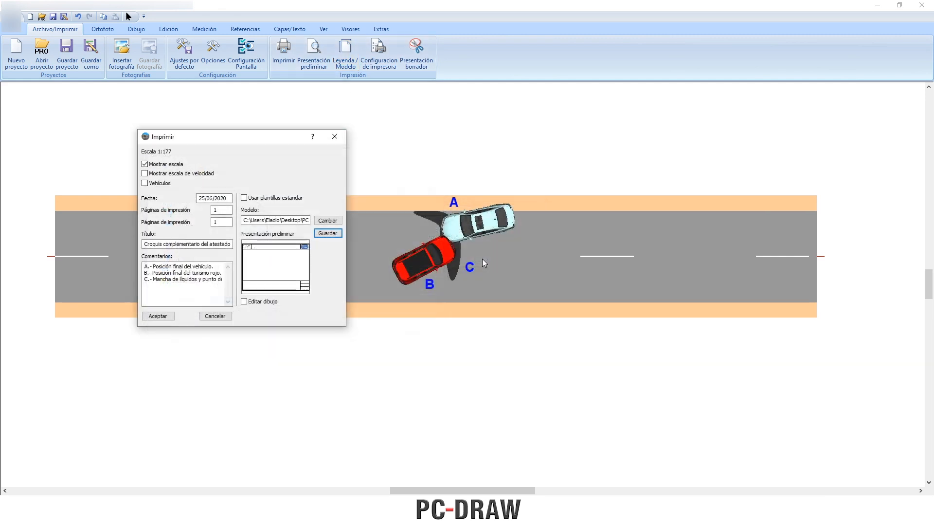
{"action": "left_click", "coordinate": [158, 316]}
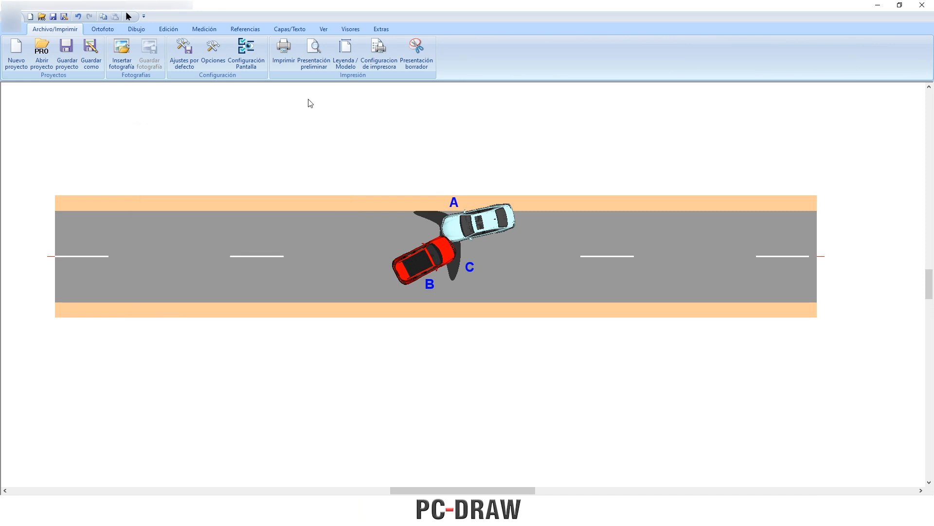
{"action": "left_click", "coordinate": [314, 52]}
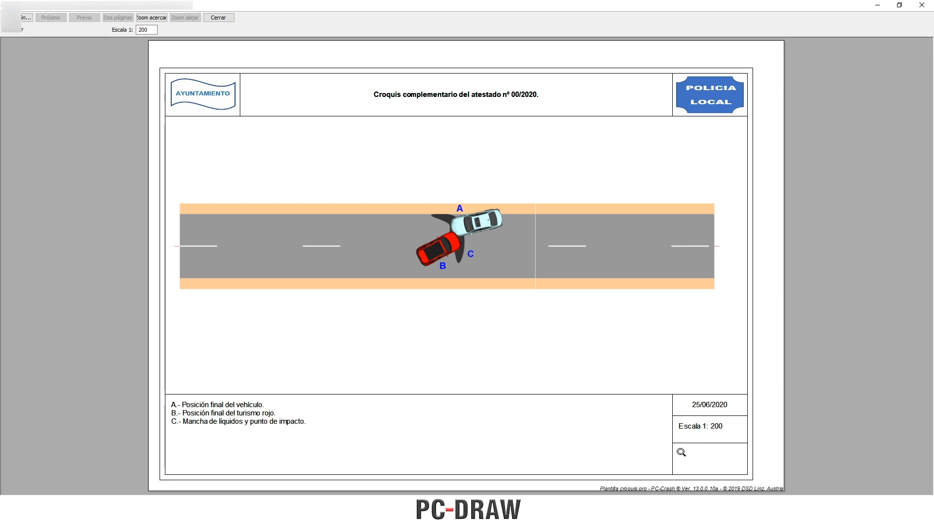
{"action": "left_click", "coordinate": [218, 18]}
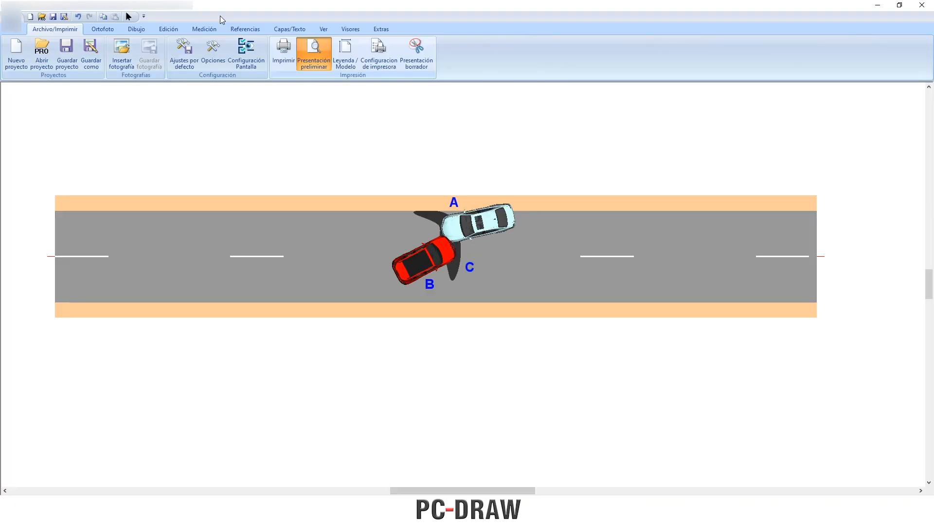
Reopen the print legend settings and enable drawing editing, moving the dialog aside to expose the template.
{"action": "left_click", "coordinate": [349, 48]}
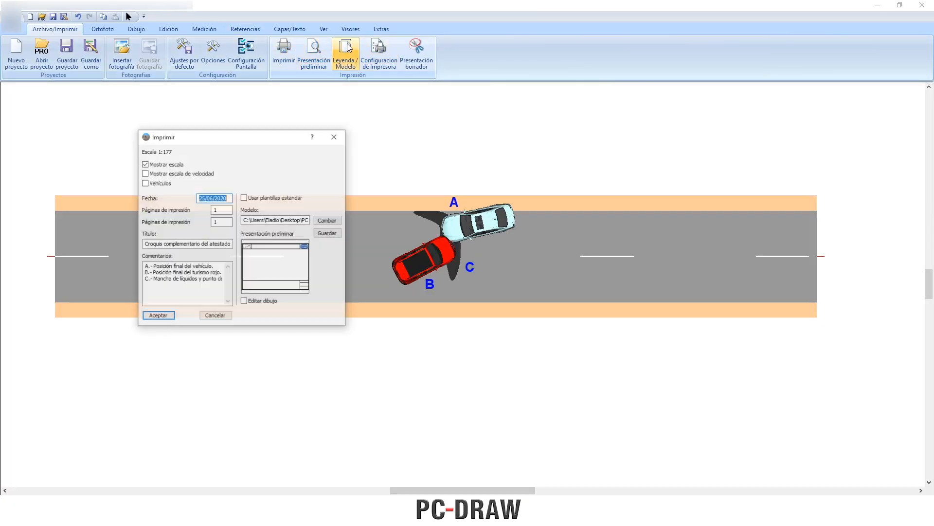
{"action": "left_click", "coordinate": [244, 300]}
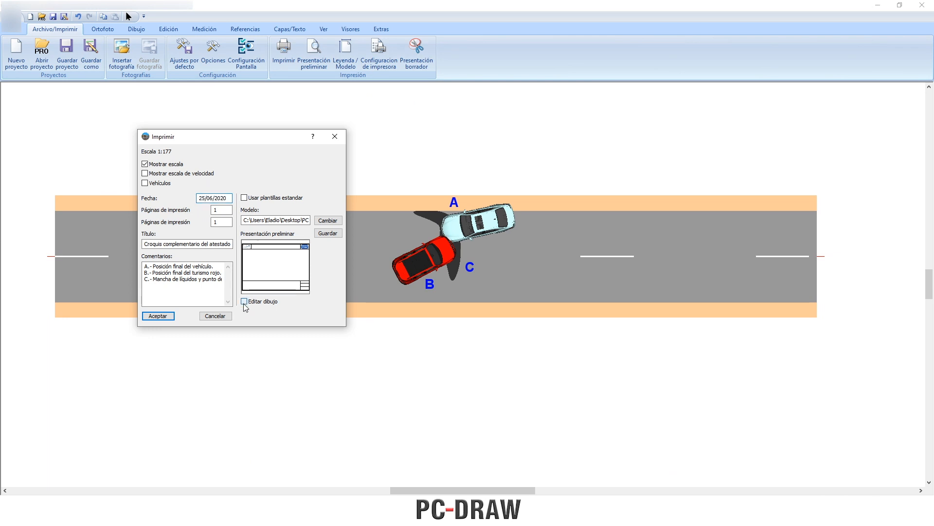
{"action": "left_click_drag", "start_coordinate": [252, 145], "coordinate": [169, 135]}
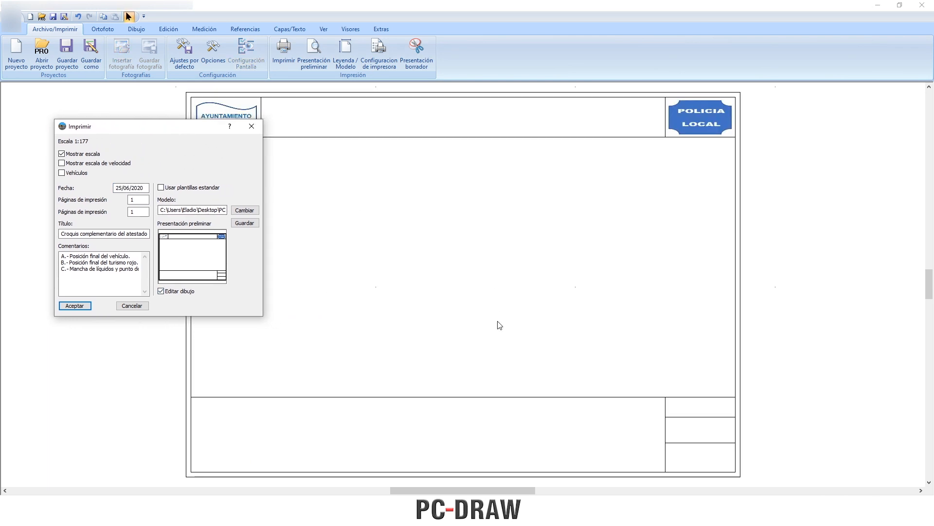
{"action": "scroll", "coordinate": [512, 346], "scroll_direction": "up", "scroll_amount": 1}
{"action": "scroll", "coordinate": [511, 346], "scroll_direction": "down", "scroll_amount": 2}
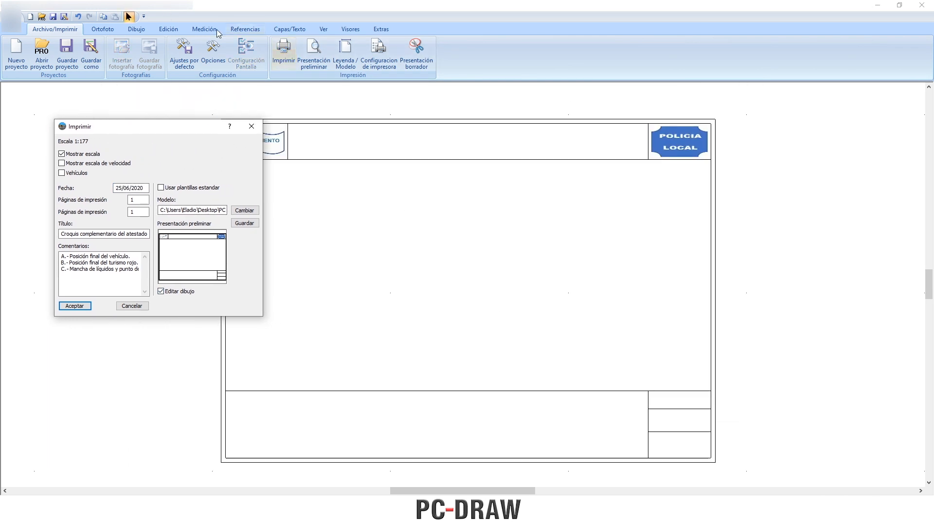
Place a text object in the template's central drawing area.
{"action": "left_click", "coordinate": [136, 29]}
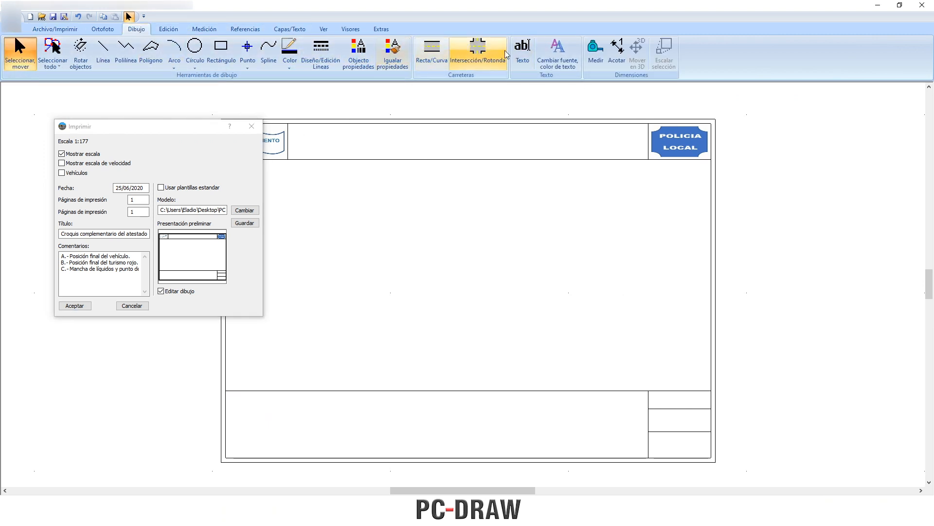
{"action": "left_click", "coordinate": [522, 51]}
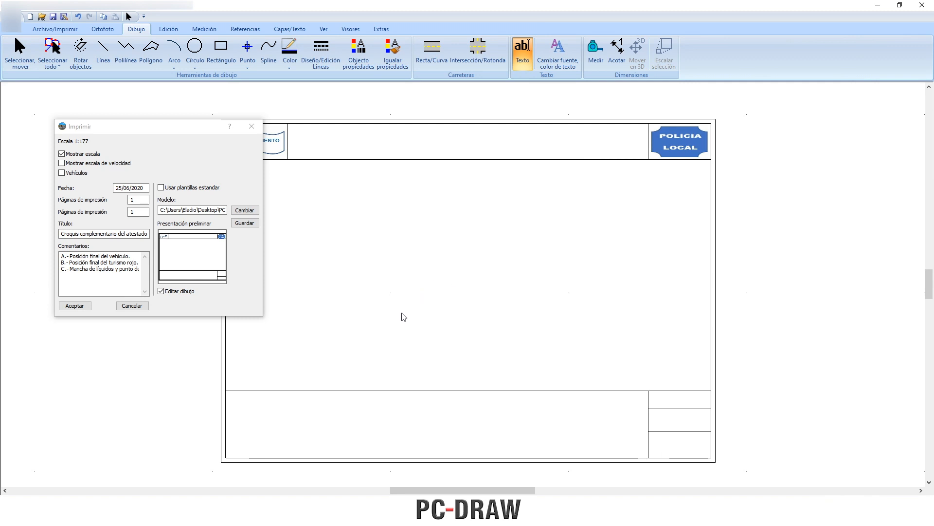
{"action": "type", "text": "AI"}
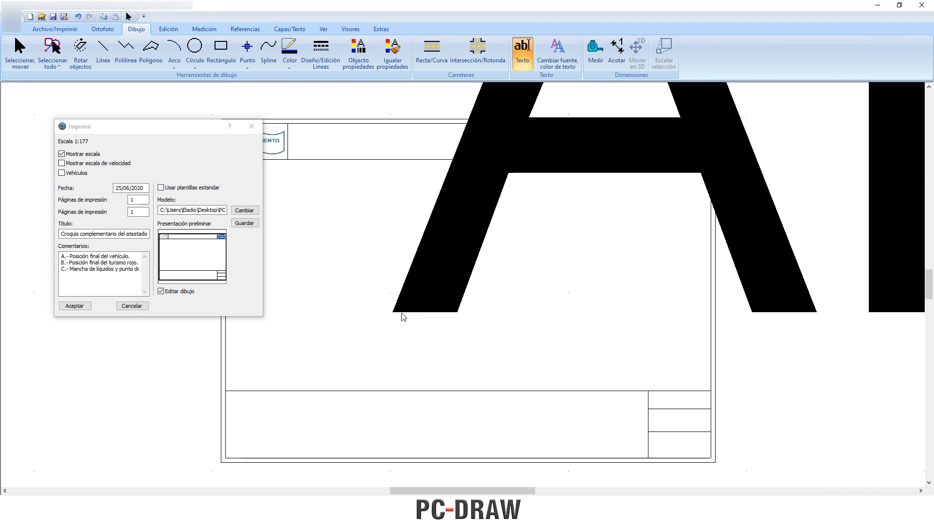
{"action": "scroll", "coordinate": [382, 306], "scroll_direction": "down", "scroll_amount": 3}
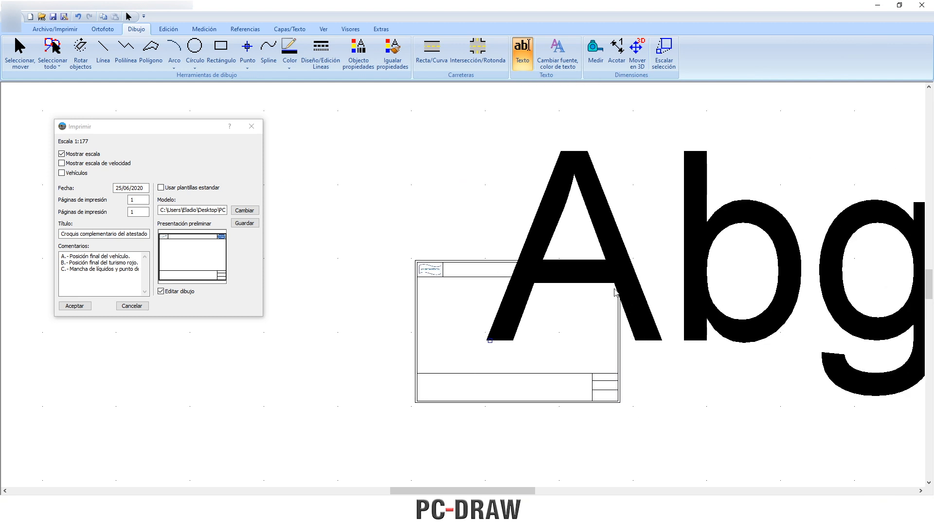
Set the placed text's content to "Agente XXX" and its height to 0.02 m in the object properties.
{"action": "left_click", "coordinate": [359, 51]}
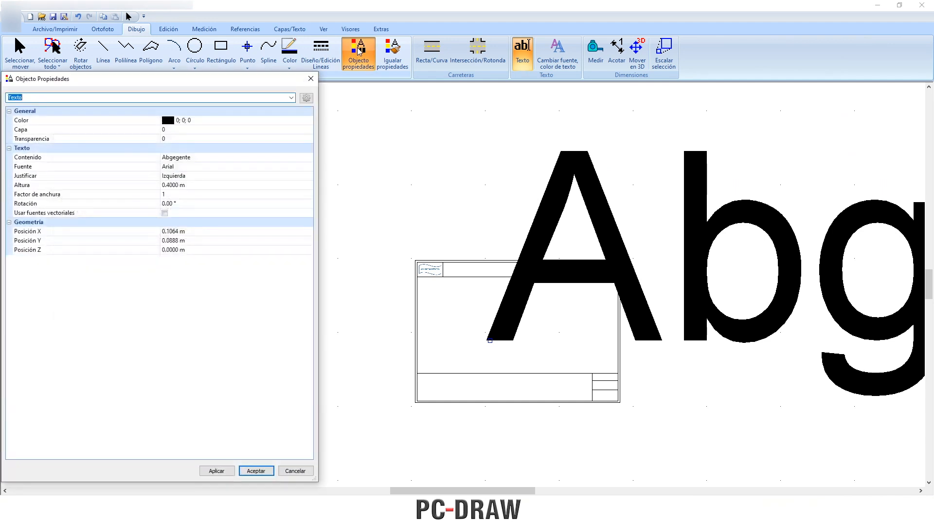
{"action": "left_click", "coordinate": [181, 157]}
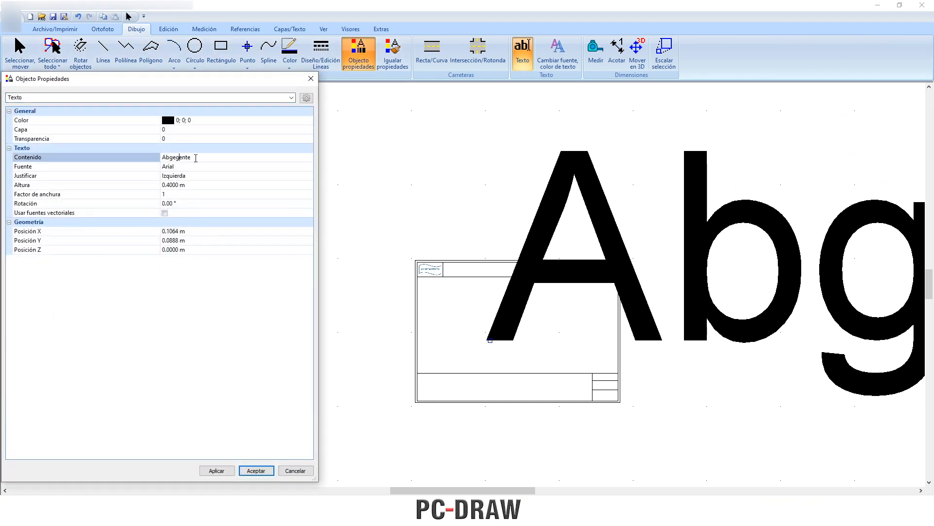
{"action": "left_click_drag", "start_coordinate": [195, 157], "coordinate": [174, 159]}
{"action": "type", "text": "gent"}
{"action": "left_click", "coordinate": [171, 185]}
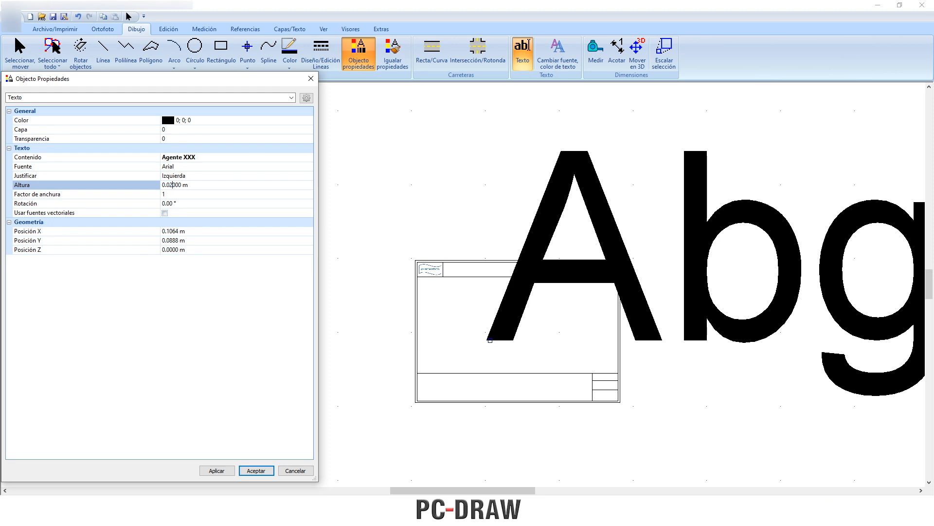
{"action": "left_click", "coordinate": [221, 470]}
{"action": "left_click", "coordinate": [242, 470]}
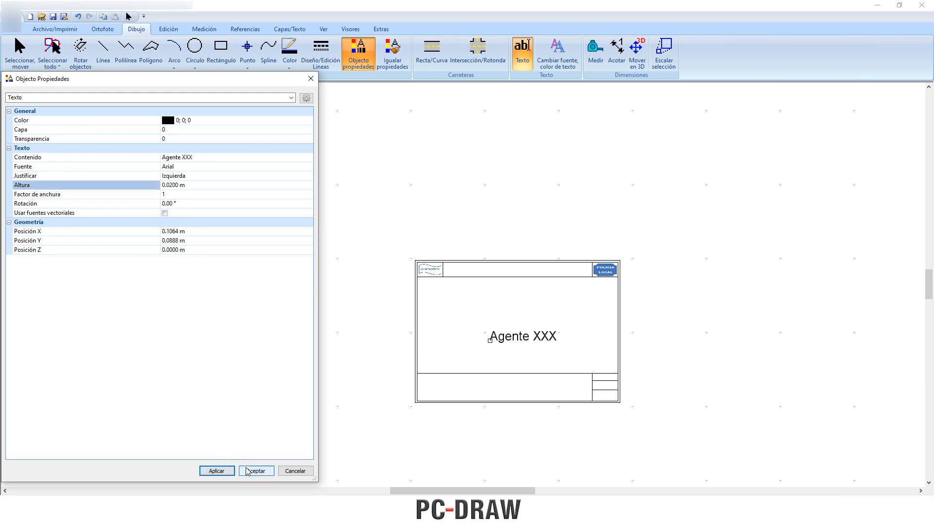
Move the "Agente XXX" text to the lowest cell of the small box column in the template's lower-right corner.
{"action": "scroll", "coordinate": [535, 356], "scroll_direction": "up", "scroll_amount": 2}
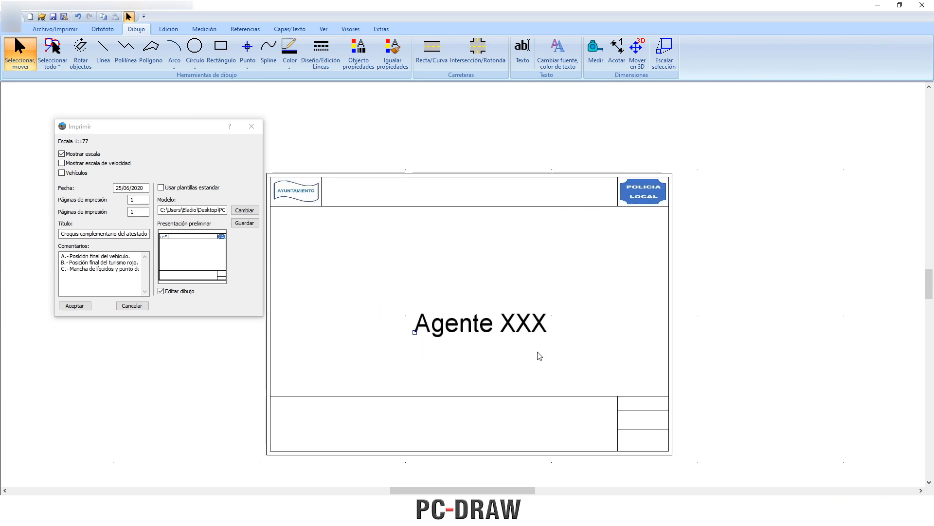
{"action": "mouse_move", "coordinate": [466, 327]}
{"action": "left_mouse_down"}
{"action": "mouse_move", "coordinate": [674, 396]}
{"action": "mouse_move", "coordinate": [713, 445]}
{"action": "left_mouse_up"}
{"action": "scroll", "coordinate": [650, 309], "scroll_direction": "up", "scroll_amount": 5}
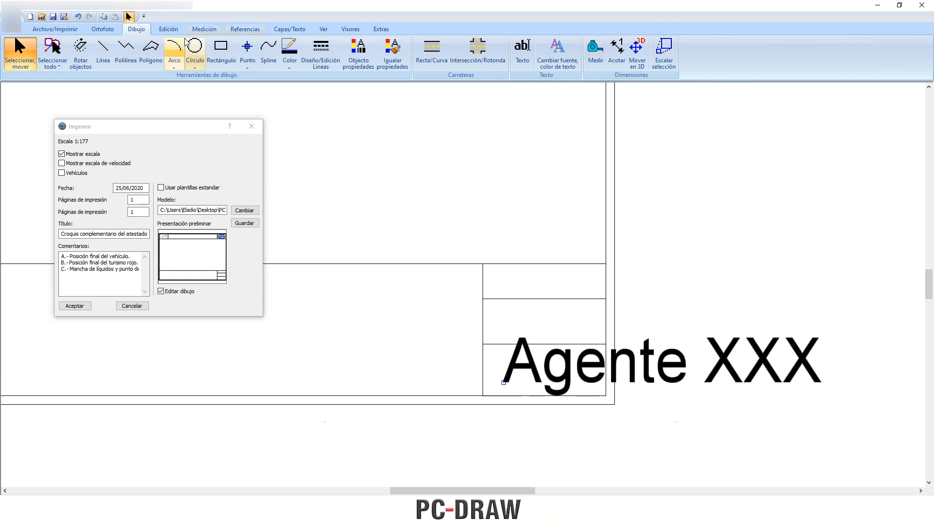
Scale the "Agente XXX" text by a factor of 0.253 and reposition it inside the lowest cell of the column.
{"action": "left_click", "coordinate": [666, 48]}
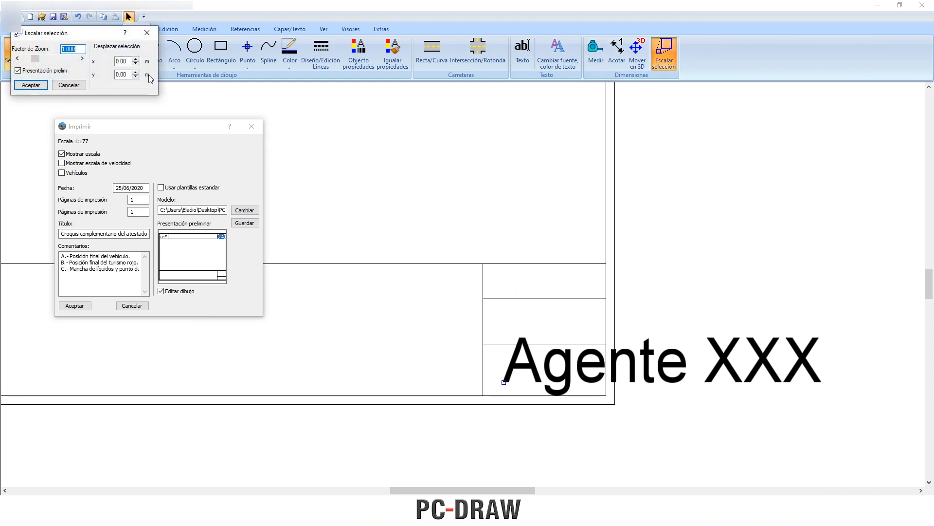
{"action": "left_click", "coordinate": [18, 71]}
{"action": "left_click", "coordinate": [18, 71]}
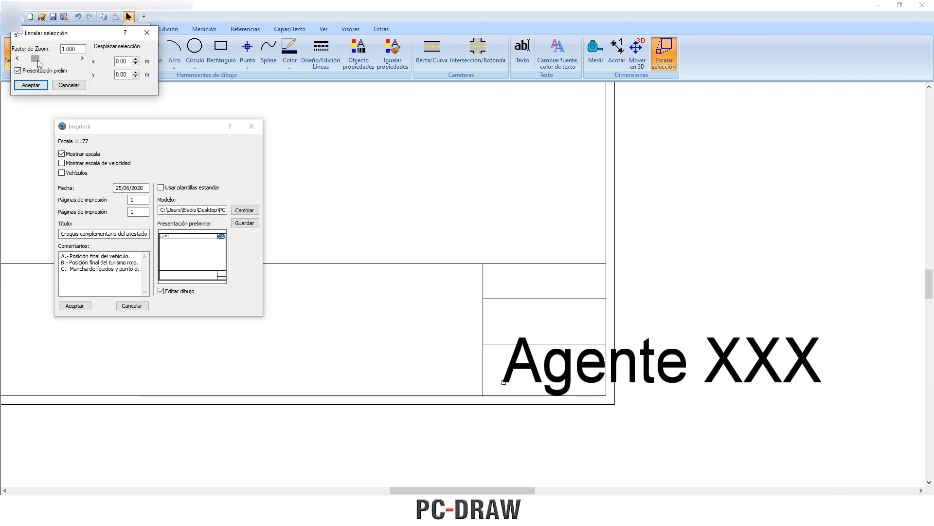
{"action": "left_click_drag", "start_coordinate": [38, 60], "coordinate": [30, 63]}
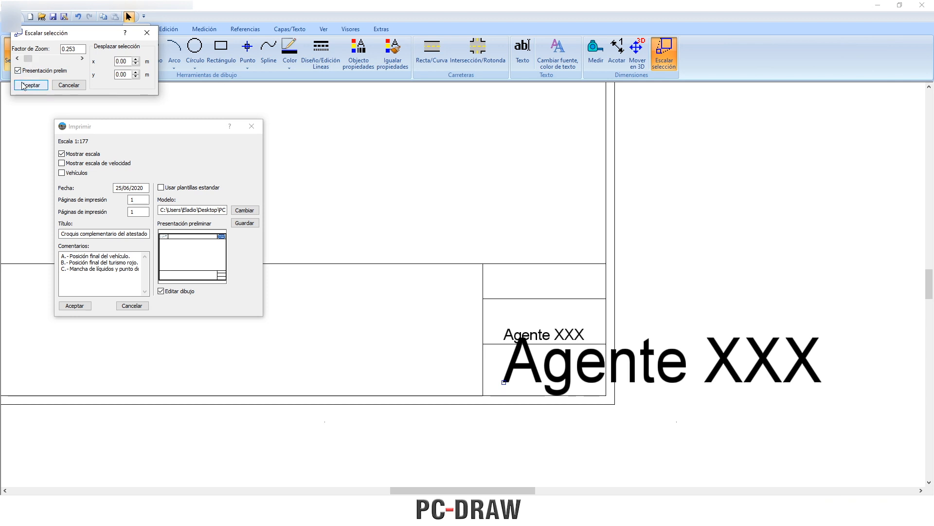
{"action": "left_click", "coordinate": [22, 85]}
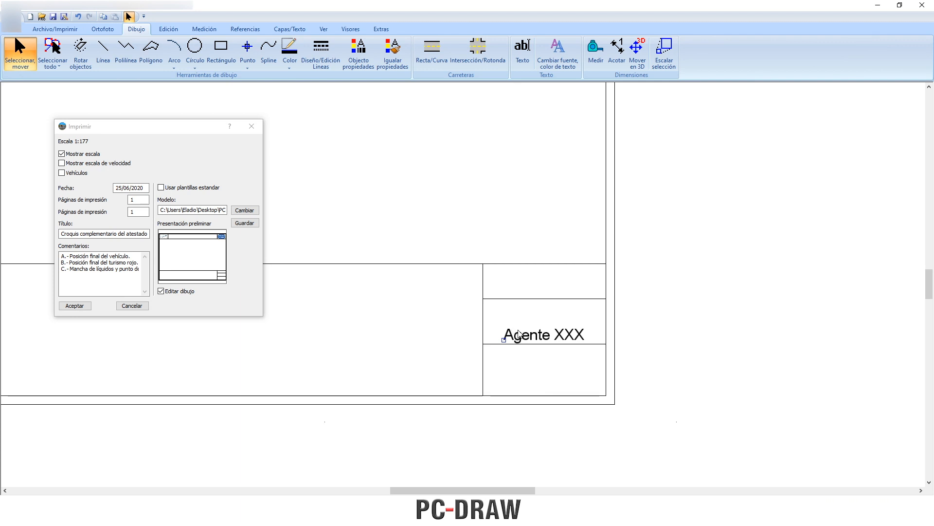
{"action": "left_click_drag", "start_coordinate": [532, 336], "coordinate": [535, 356]}
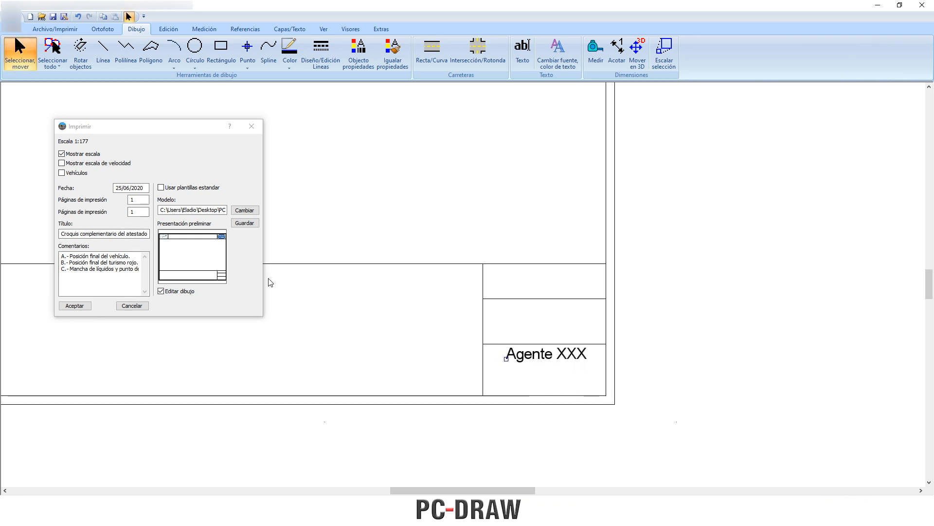
Save the template, replacing the existing "Mi plantilla" file, and accept the print settings.
{"action": "left_click", "coordinate": [248, 224]}
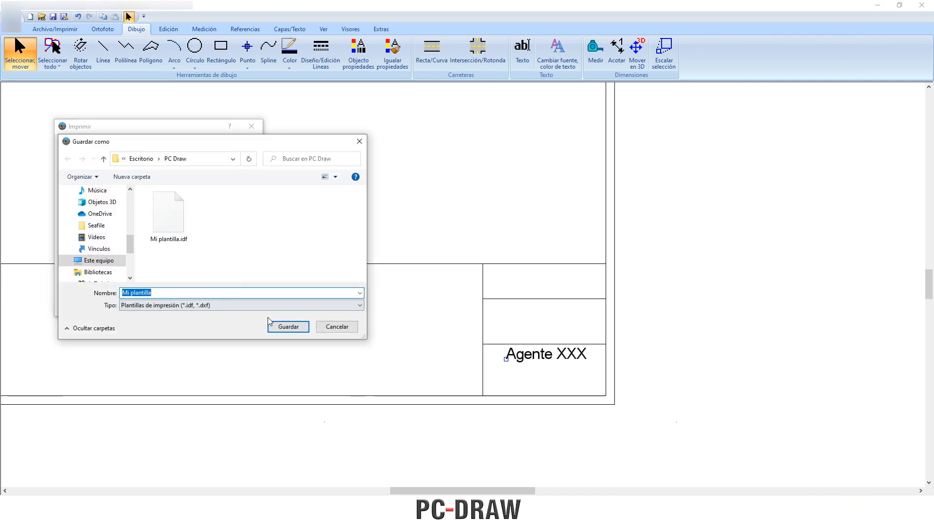
{"action": "left_click", "coordinate": [287, 325]}
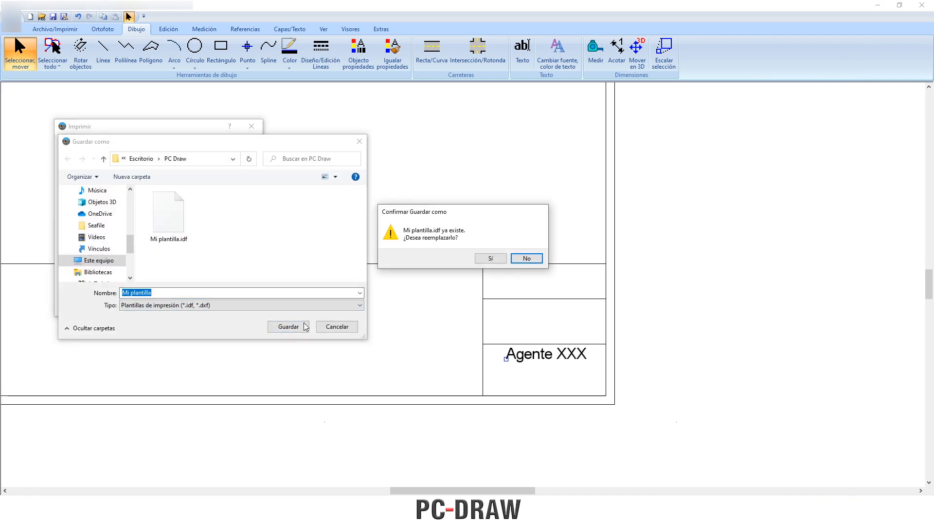
{"action": "left_click", "coordinate": [493, 259]}
{"action": "left_click", "coordinate": [75, 306]}
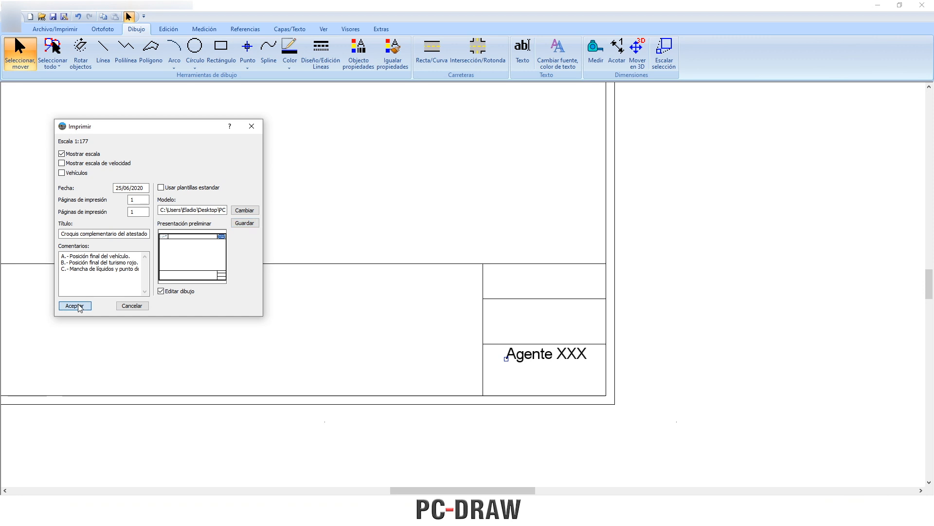
Open the sketch's print preview to check the agent label in the template.
{"action": "left_click", "coordinate": [53, 30]}
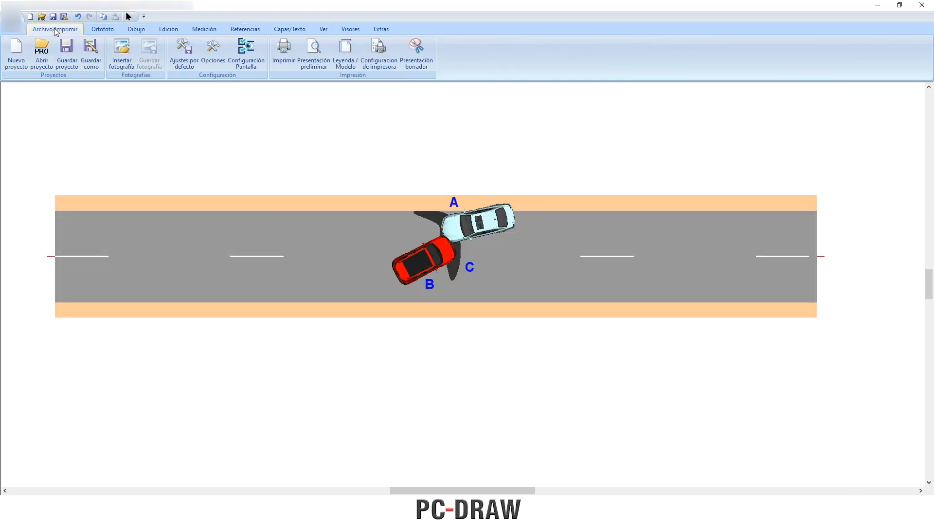
{"action": "left_click", "coordinate": [315, 50]}
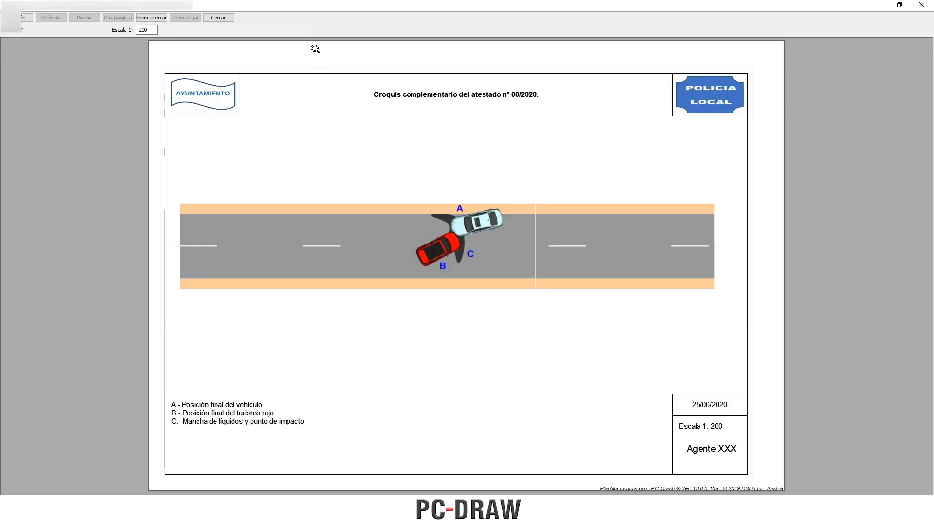